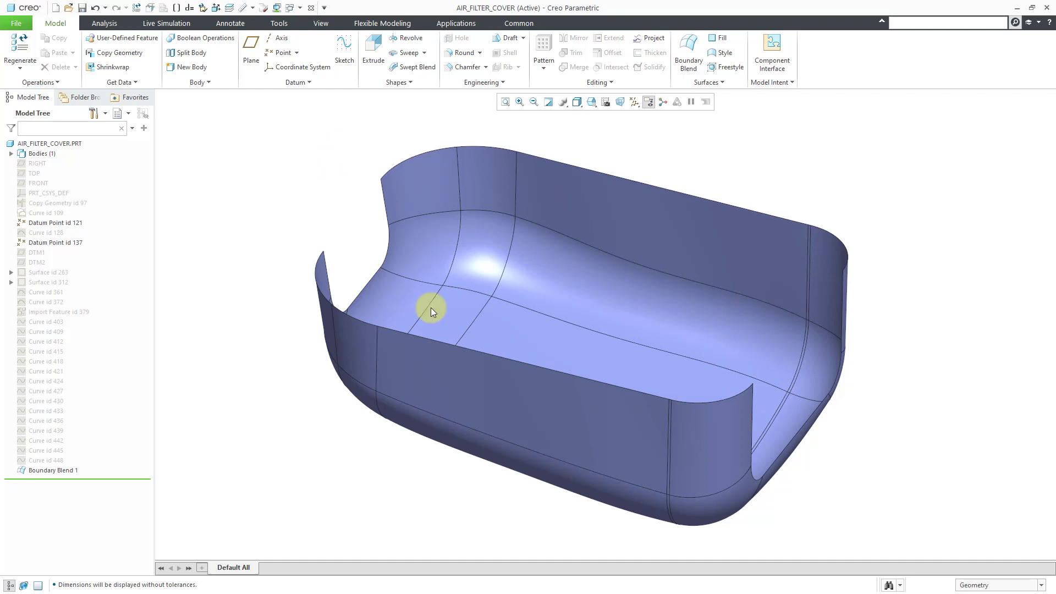
- Set the selection filter to Quilt and test it by picking and deselecting the boundary blend quilt
click(583, 353)
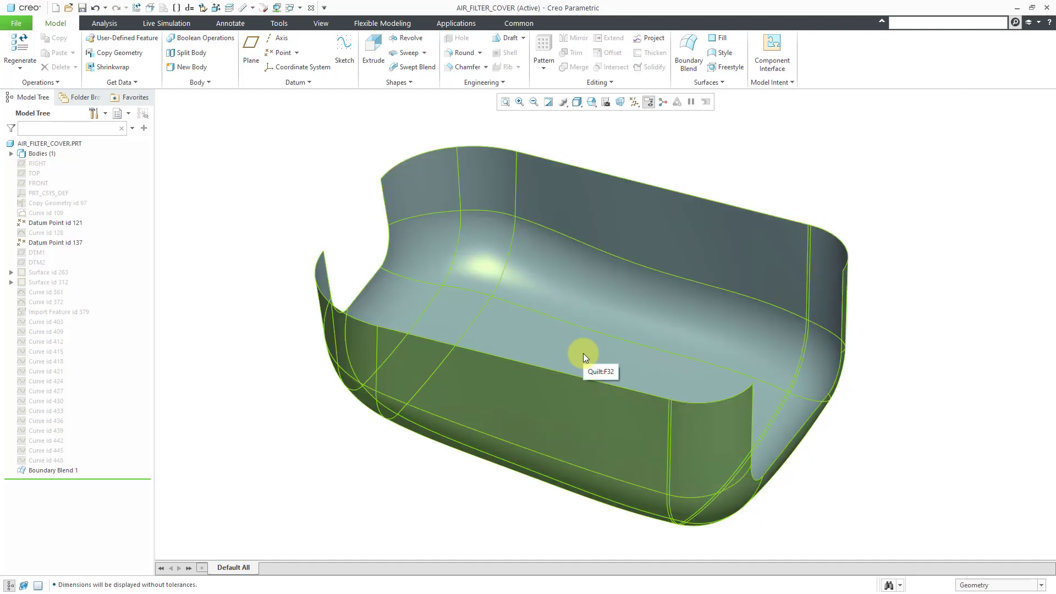
click(583, 353)
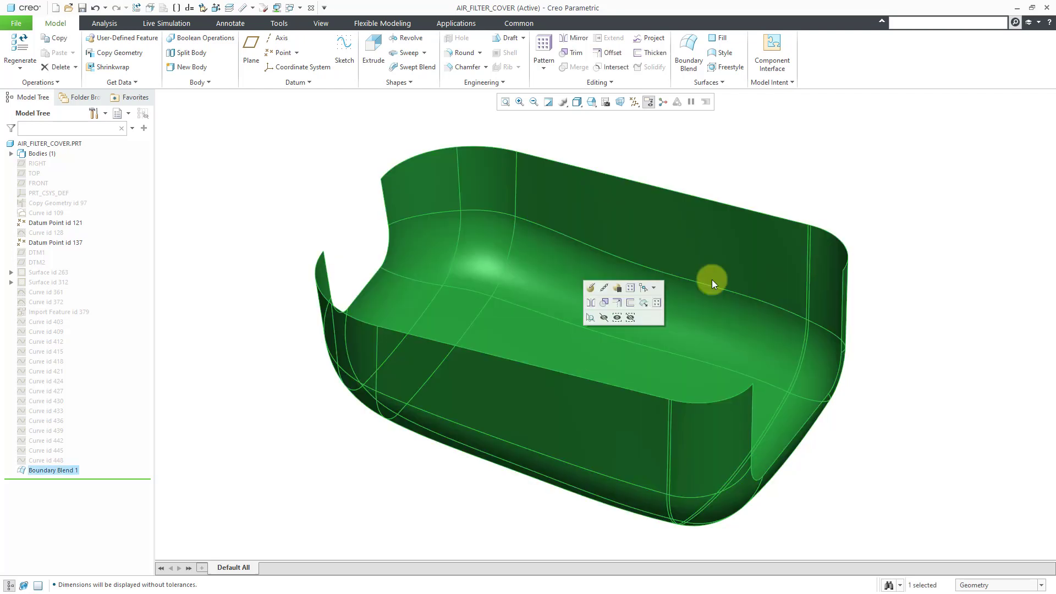
click(878, 162)
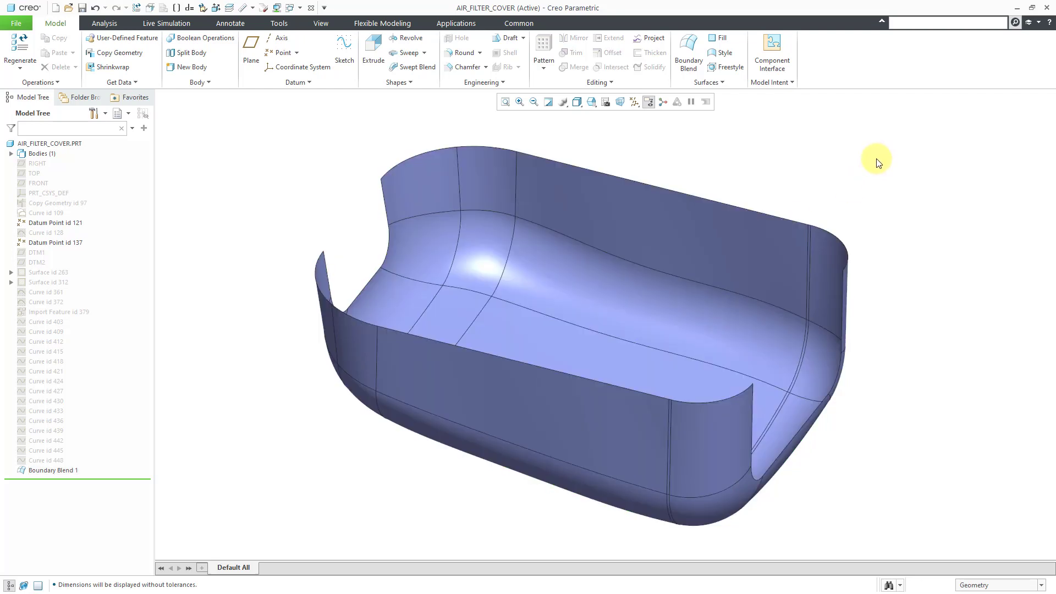
click(997, 585)
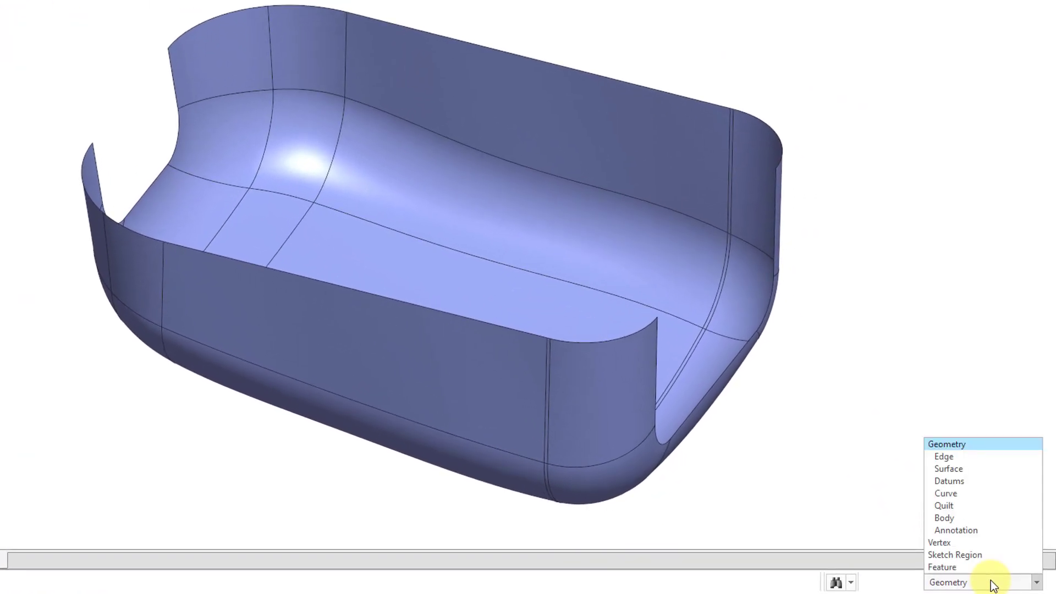
click(995, 513)
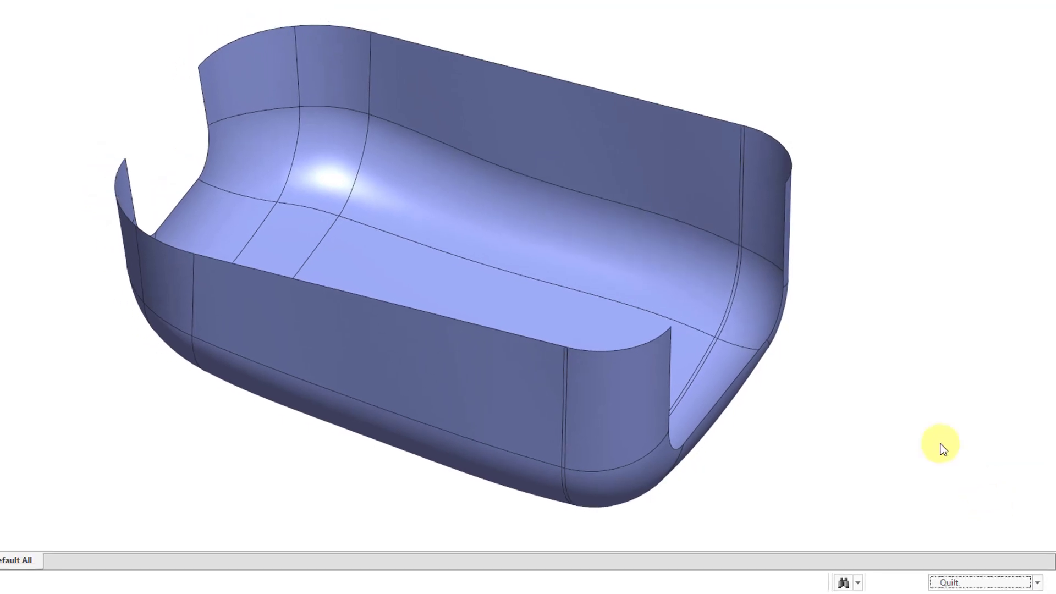
click(496, 169)
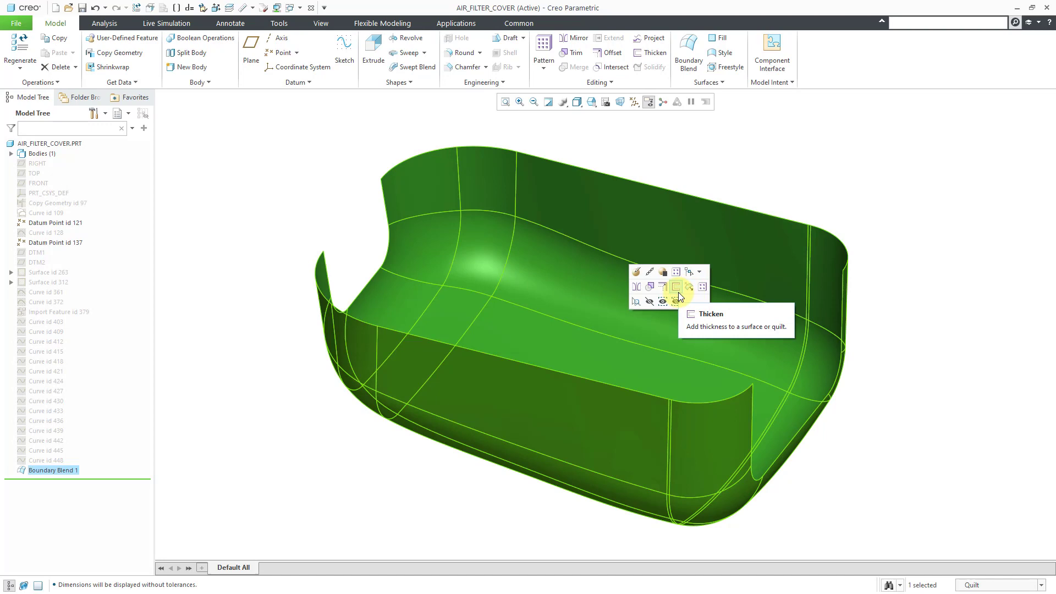
click(698, 150)
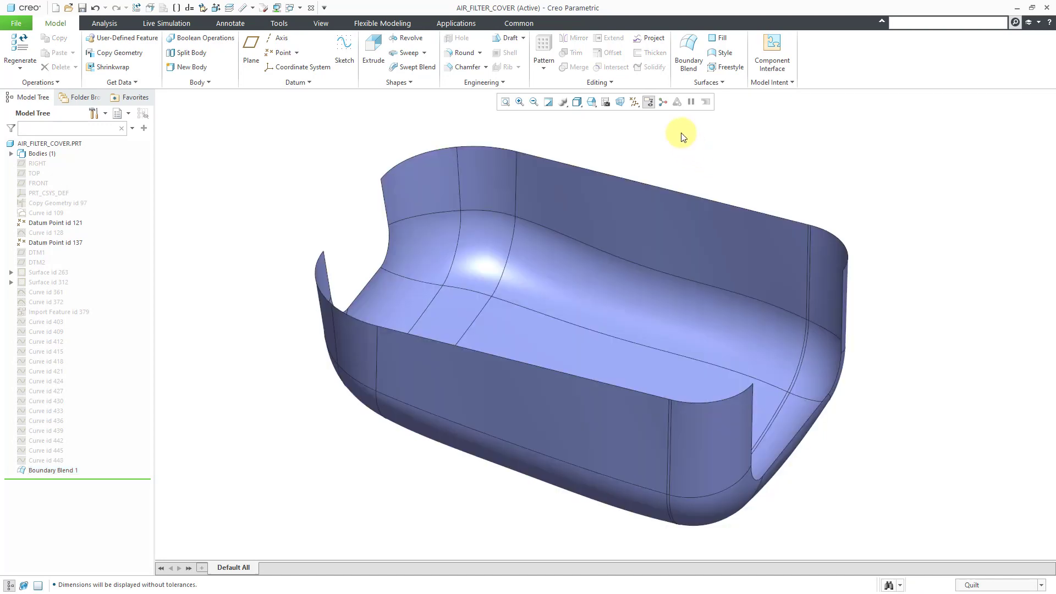
- Start a Thicken feature on the boundary blend quilt and flip the material side outward and back inward
click(646, 305)
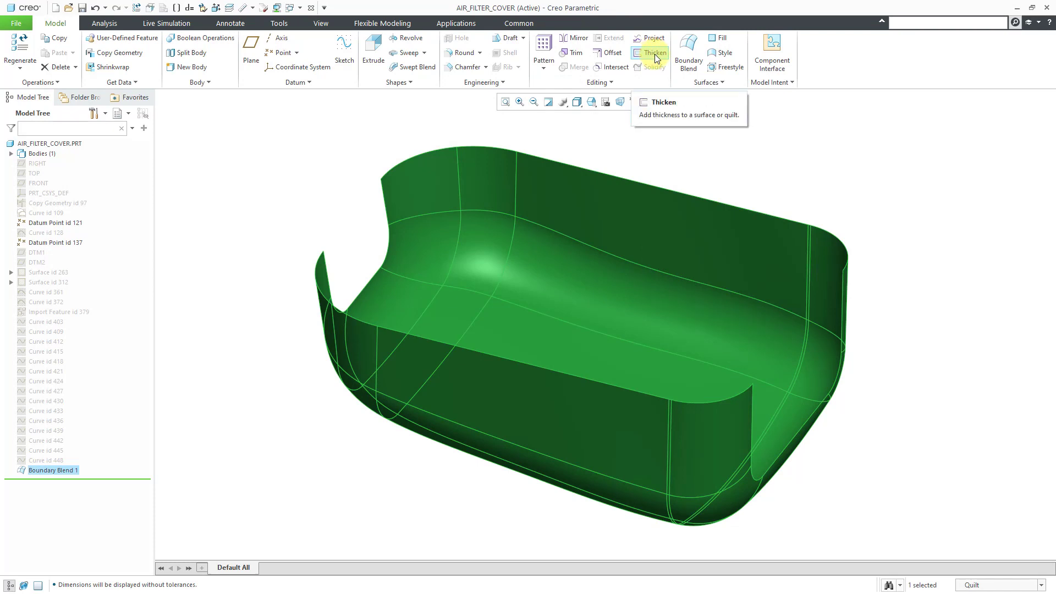
click(656, 55)
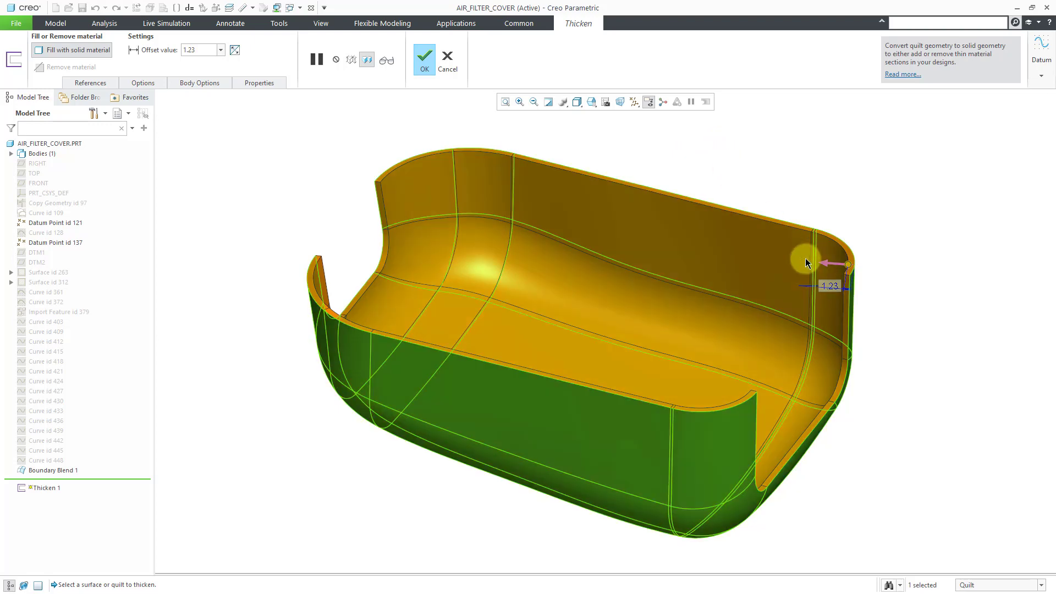
click(827, 264)
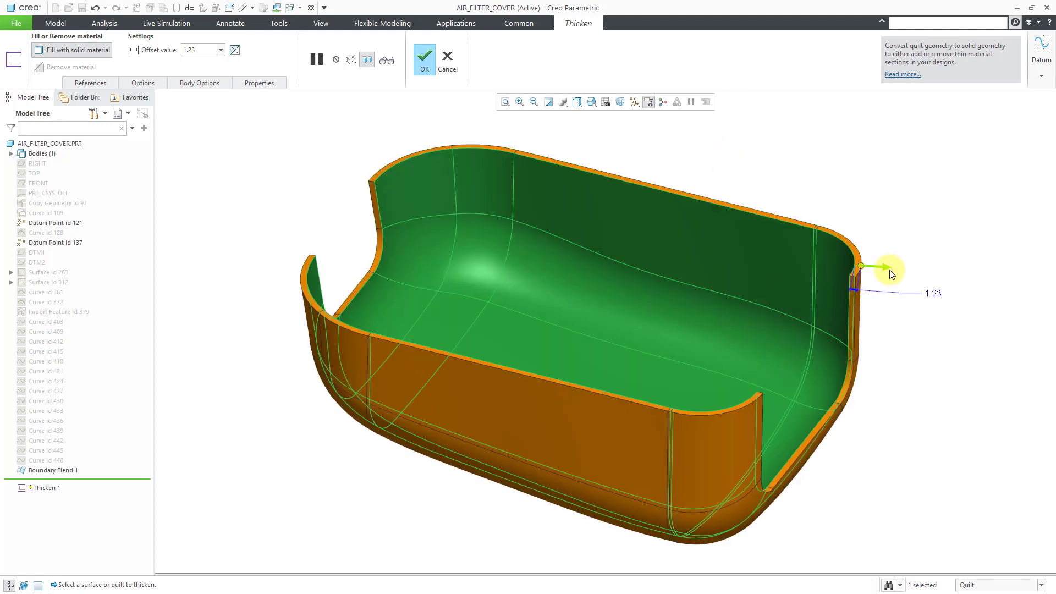
click(889, 270)
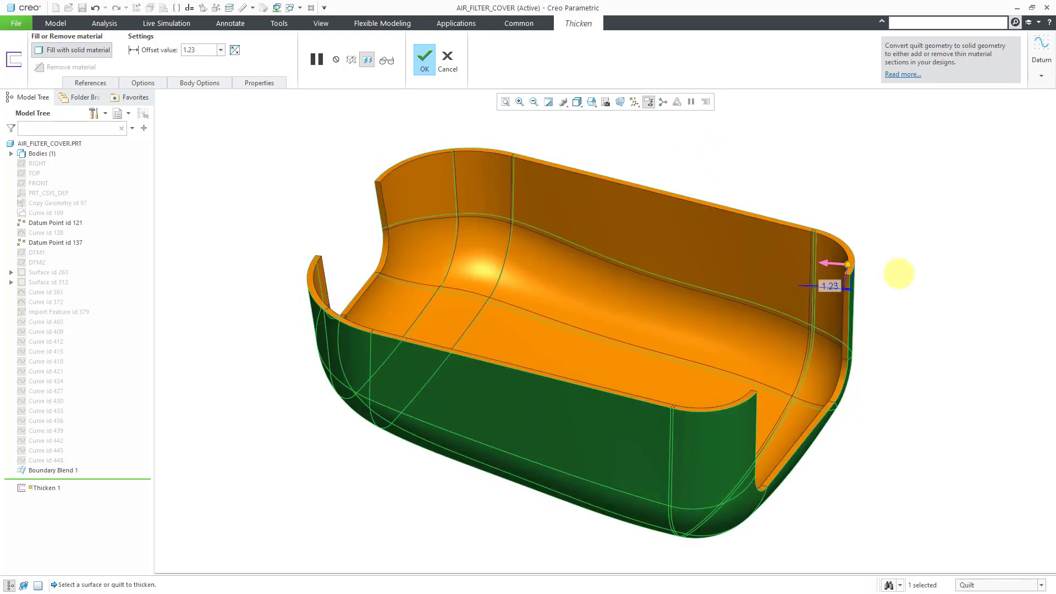
- Try an offset value of 2 for thickening the quilt, and abandon the Thicken feature
click(846, 265)
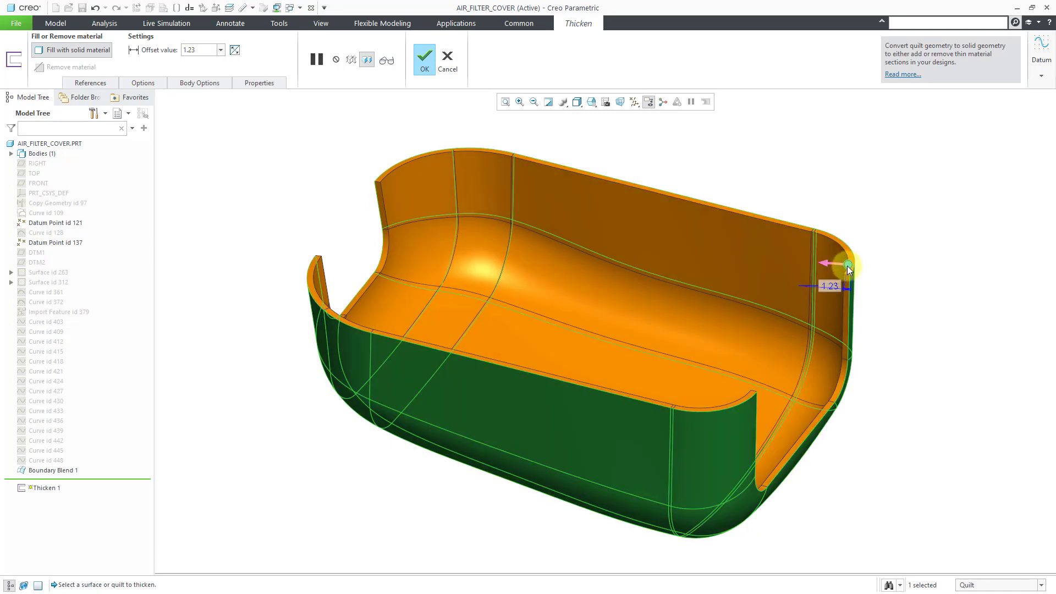
mouse_move(847, 266)
mouse_down()
mouse_move(824, 268)
mouse_move(915, 273)
mouse_move(804, 271)
mouse_move(844, 270)
mouse_up()
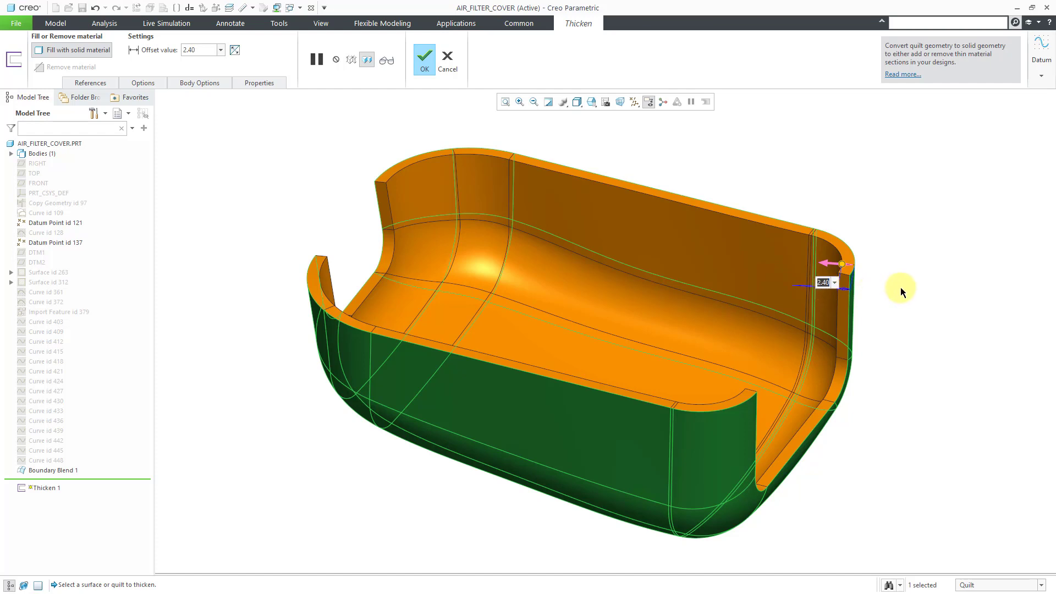
text(2)
key(Return)
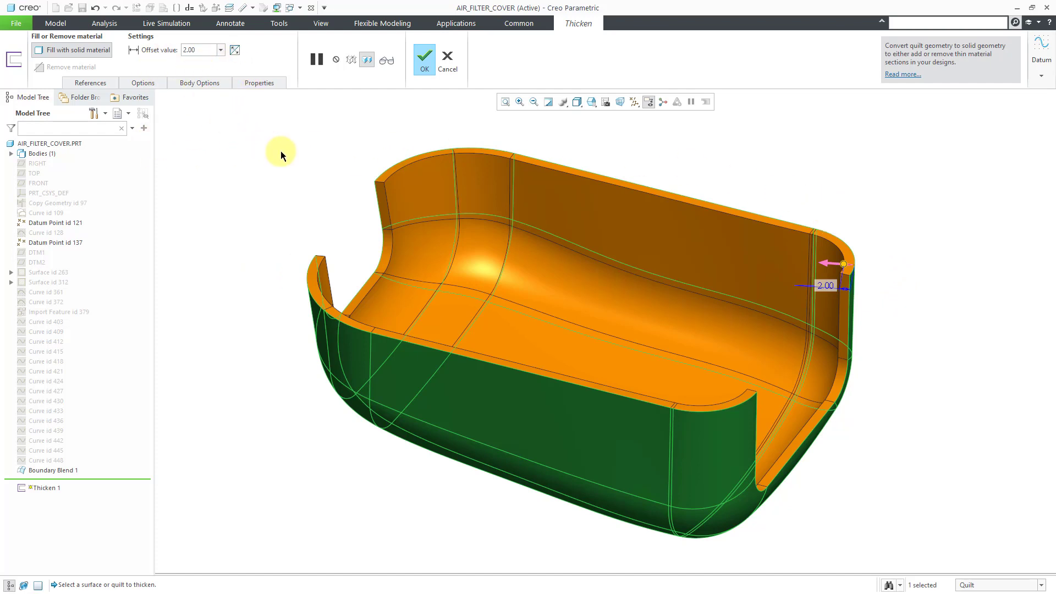
click(449, 61)
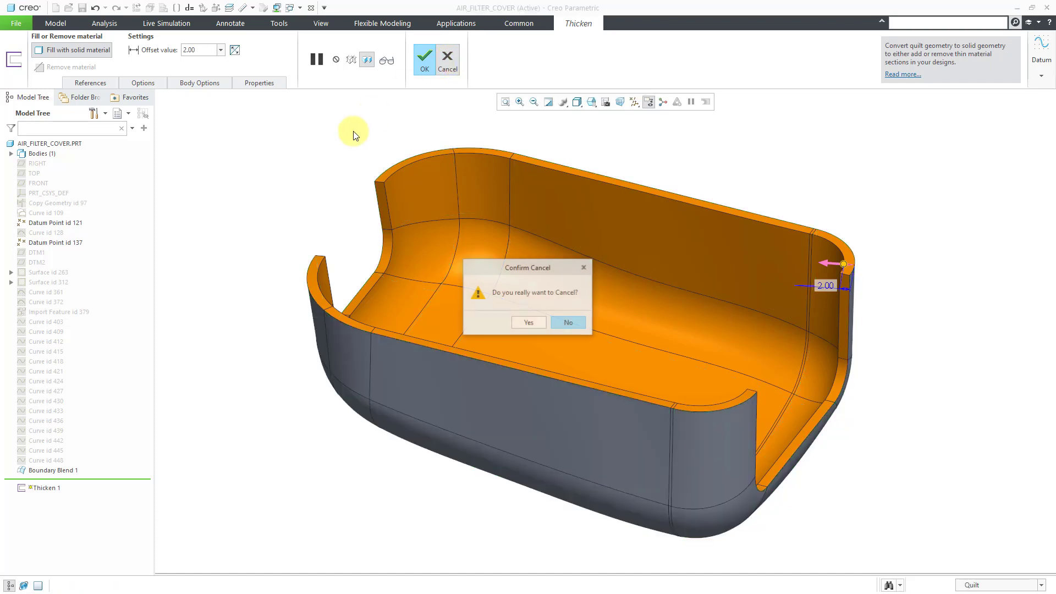
click(529, 323)
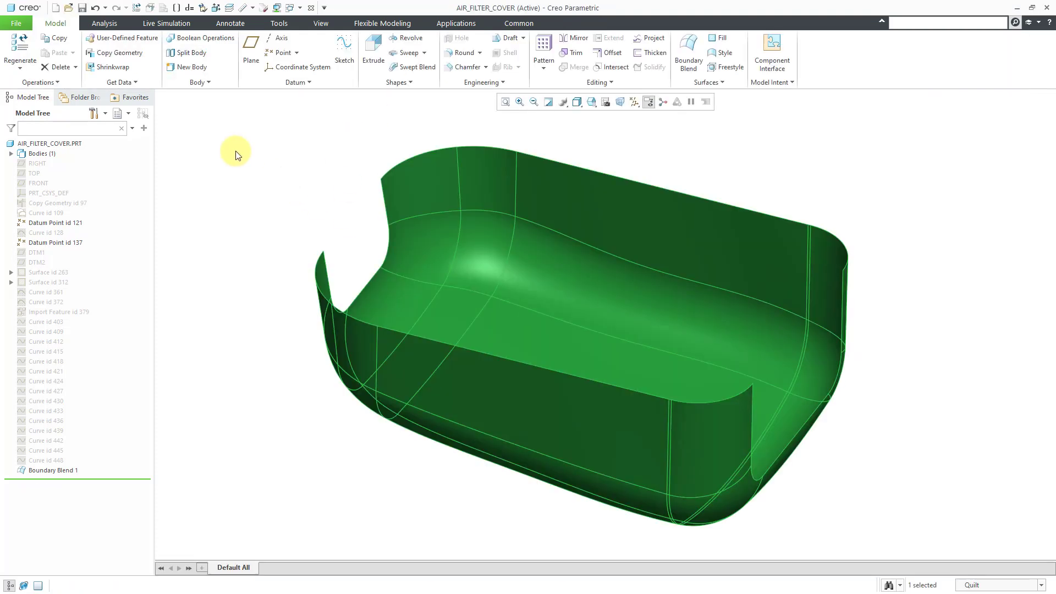
- Run a Radius analysis on the quilt with the plot limited to Outside, inspect the minimum-radius location, and dismiss the analysis
click(115, 25)
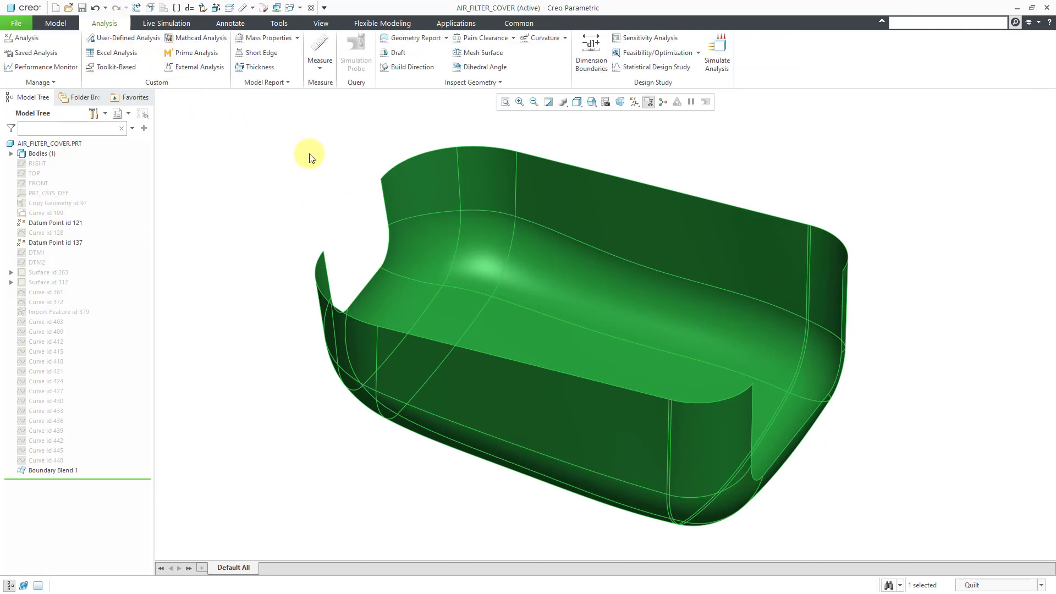
click(468, 85)
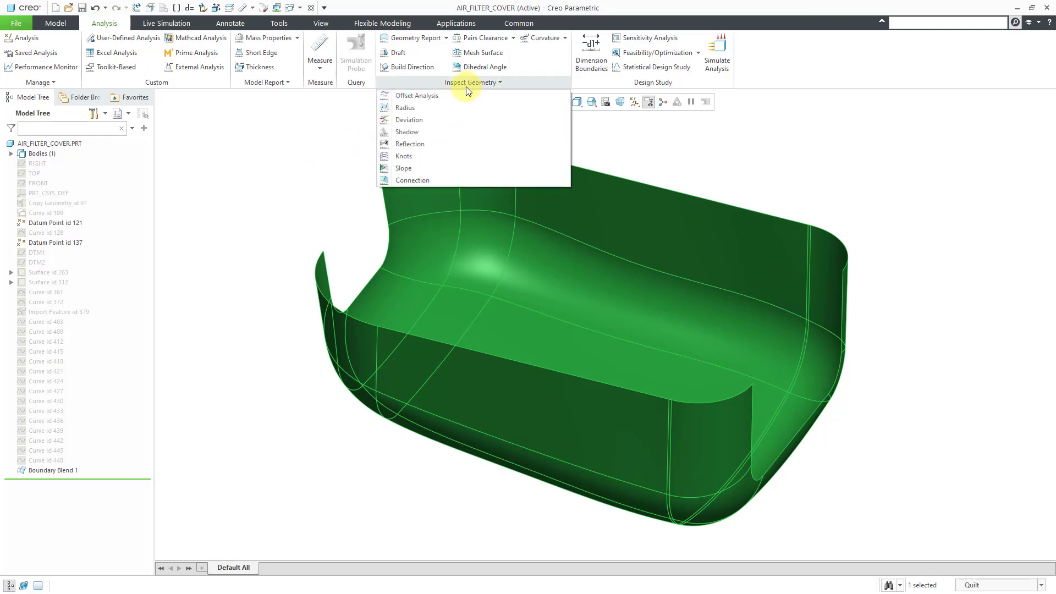
click(413, 111)
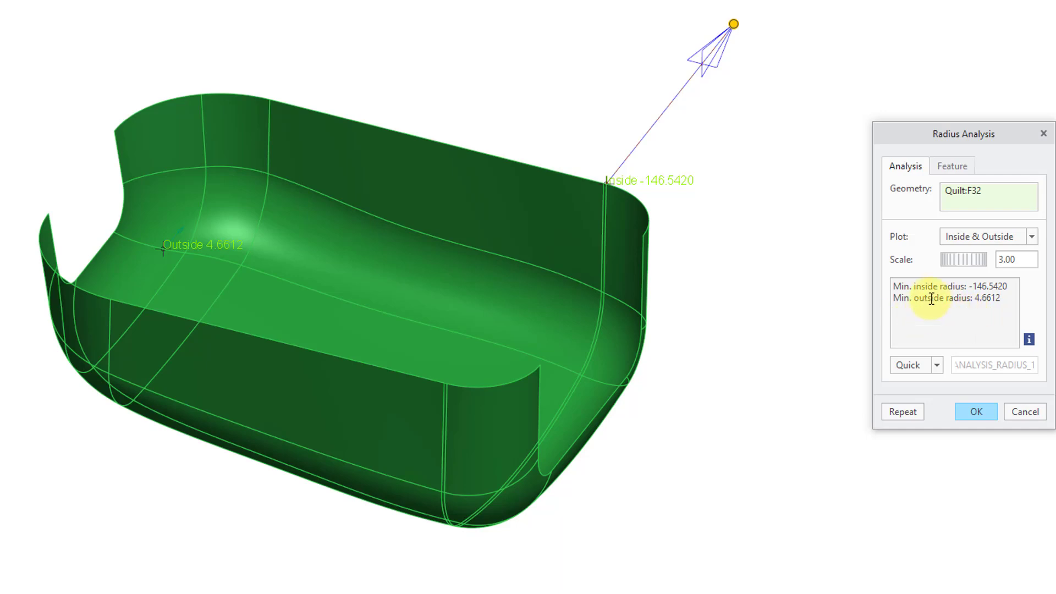
click(992, 238)
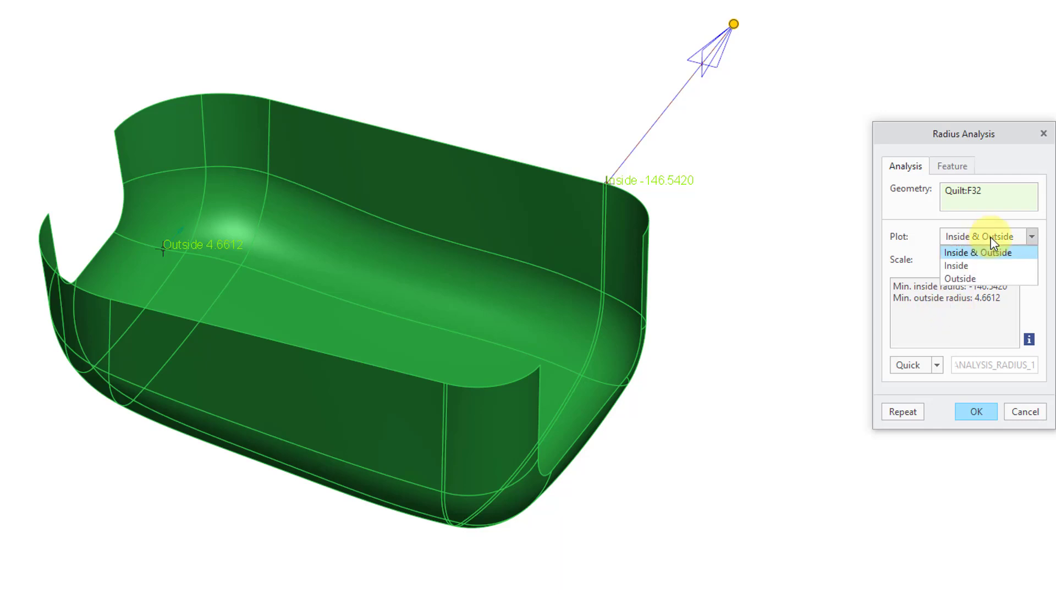
click(988, 280)
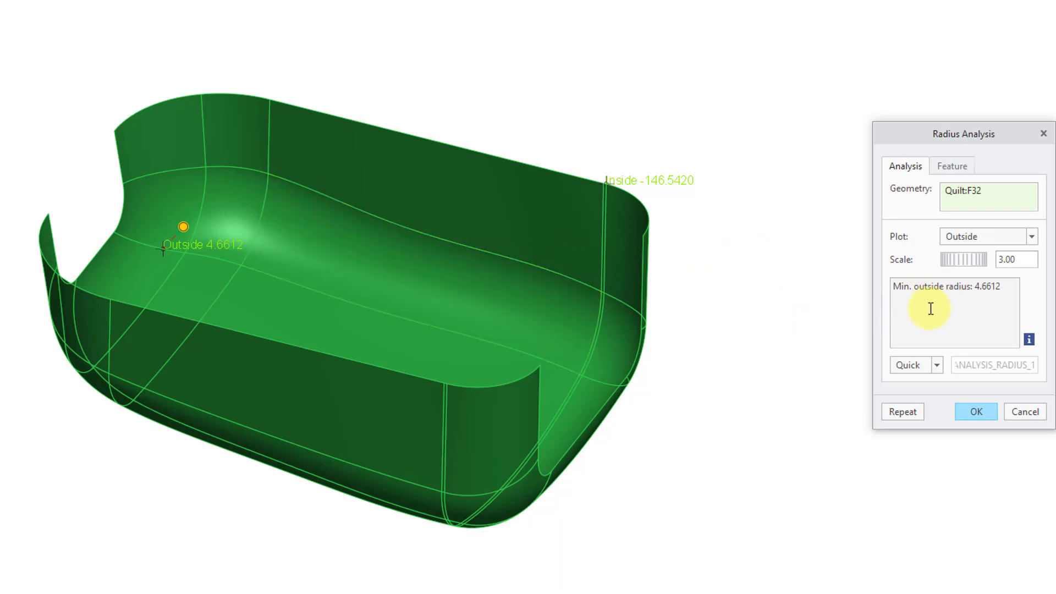
mouse_move(348, 243)
middle_down()
mouse_move(325, 274)
mouse_move(346, 299)
mouse_move(371, 228)
mouse_move(387, 257)
mouse_move(348, 249)
mouse_move(369, 255)
mouse_move(349, 236)
mouse_move(358, 259)
middle_up()
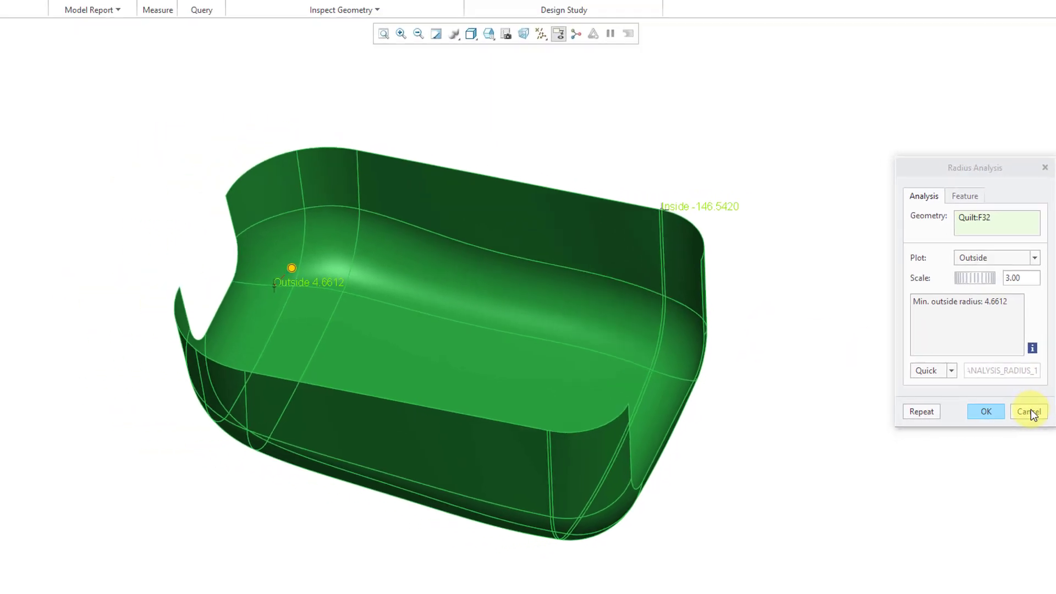
click(1037, 411)
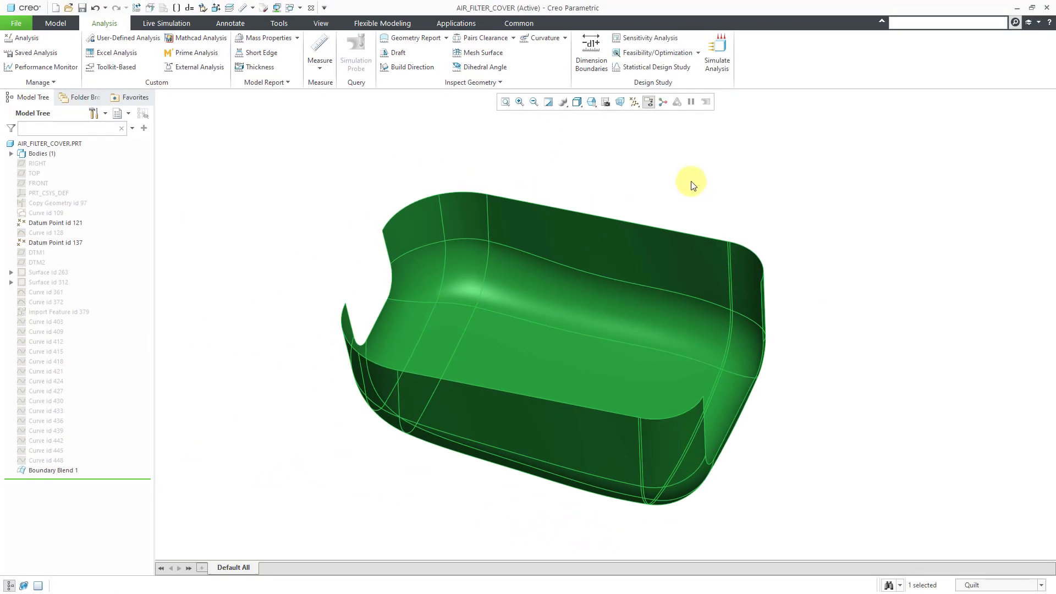
click(691, 186)
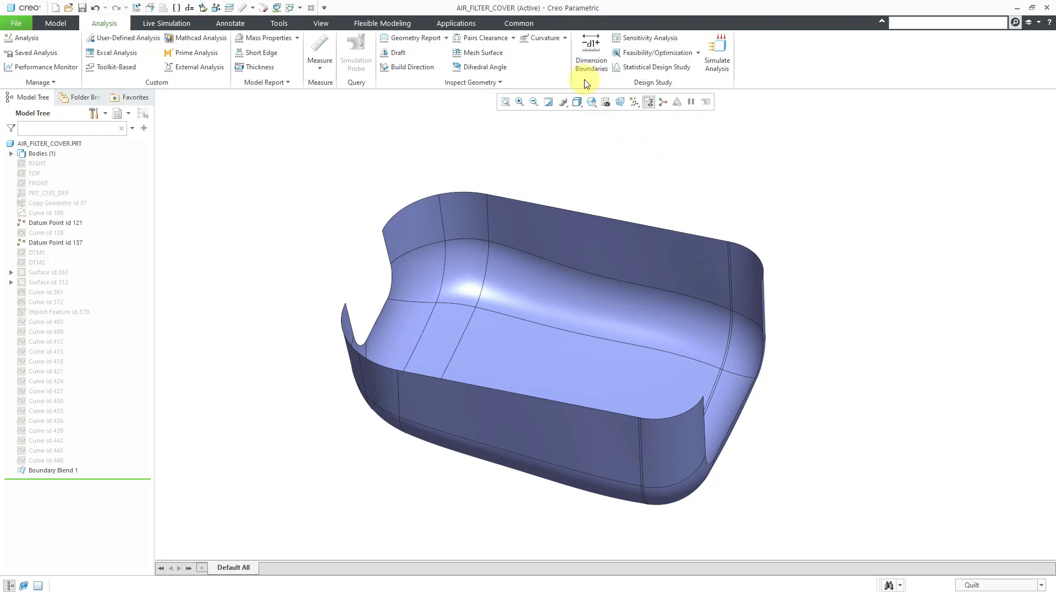
- Run a Curvature analysis on the boundary blend quilt with the plot type set to Curvature
click(566, 40)
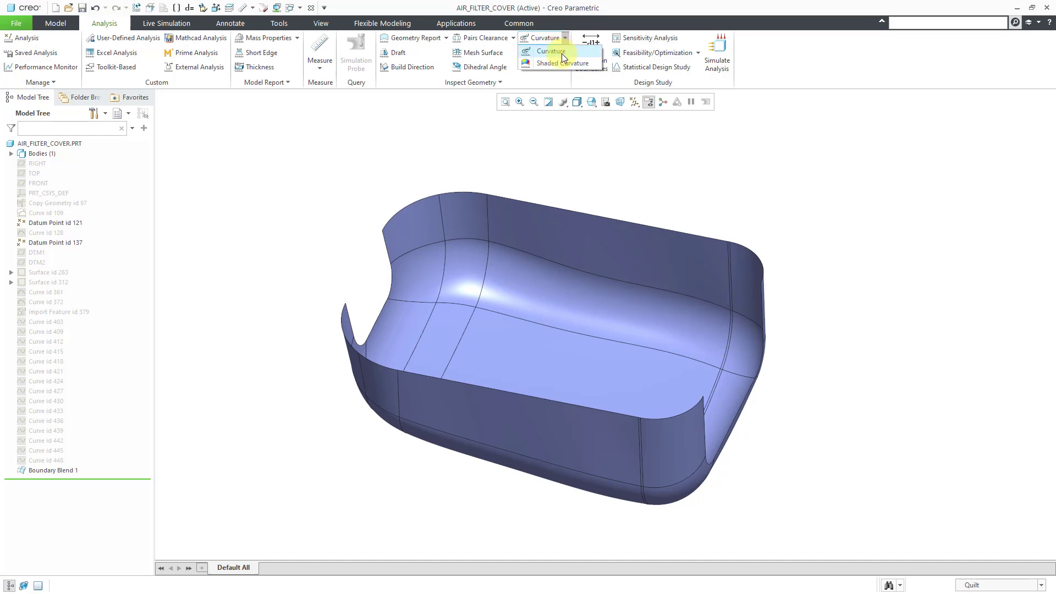
click(562, 54)
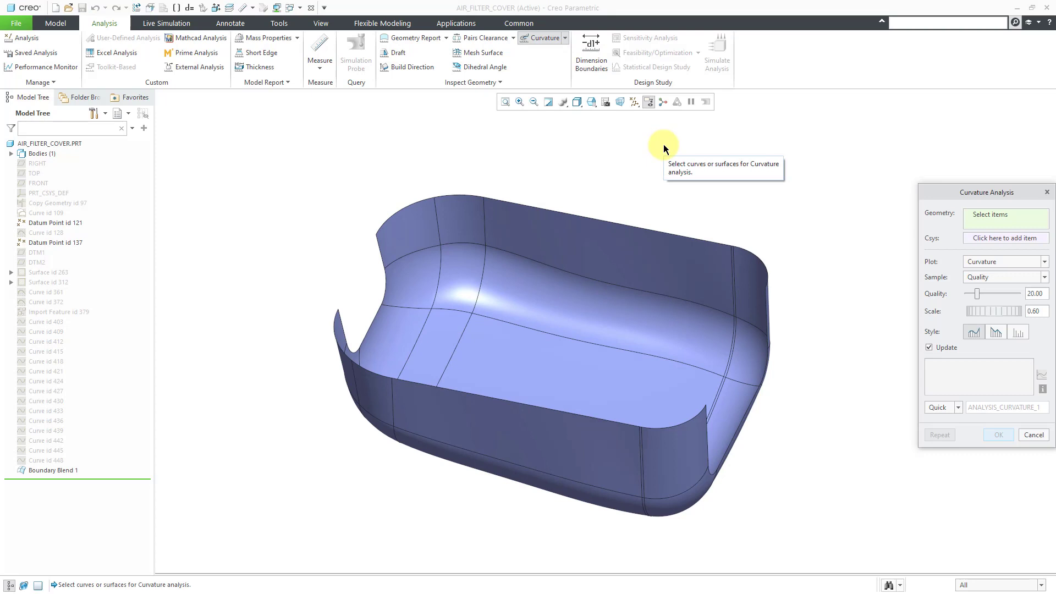
click(1003, 262)
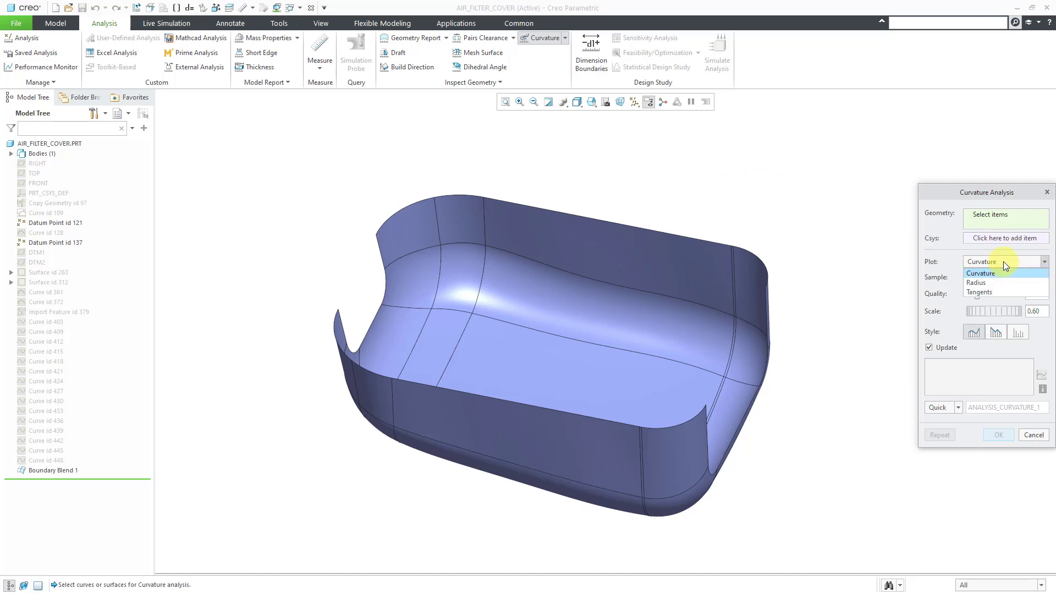
click(1003, 262)
click(1004, 262)
click(954, 263)
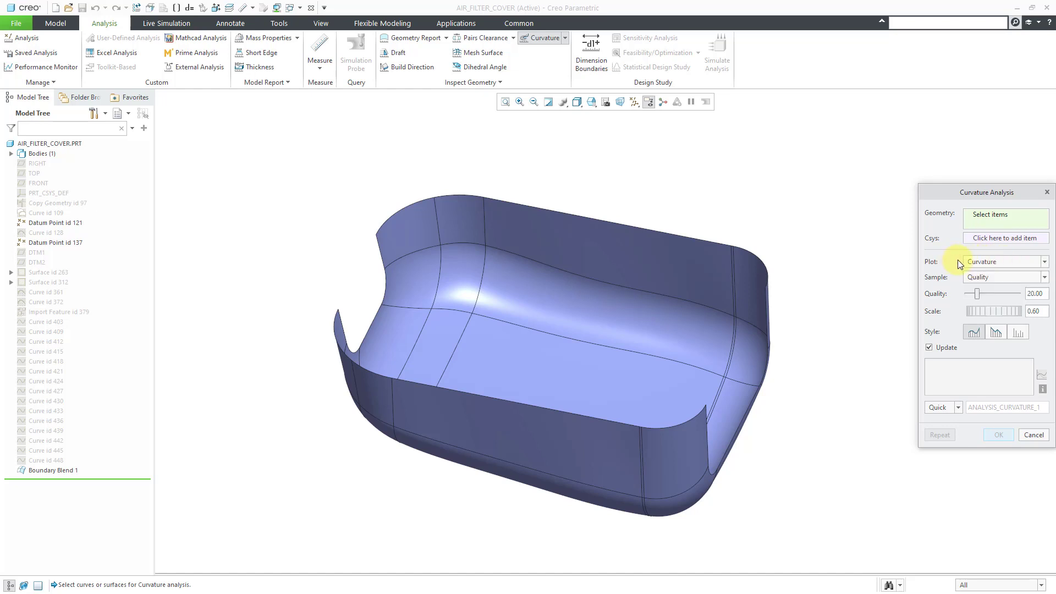
click(589, 323)
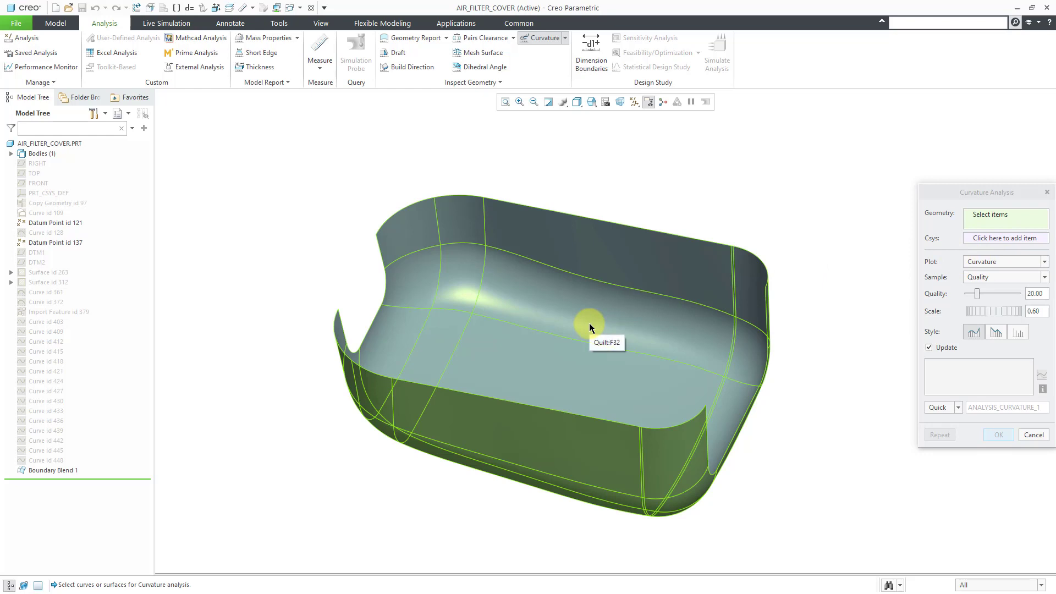
click(589, 323)
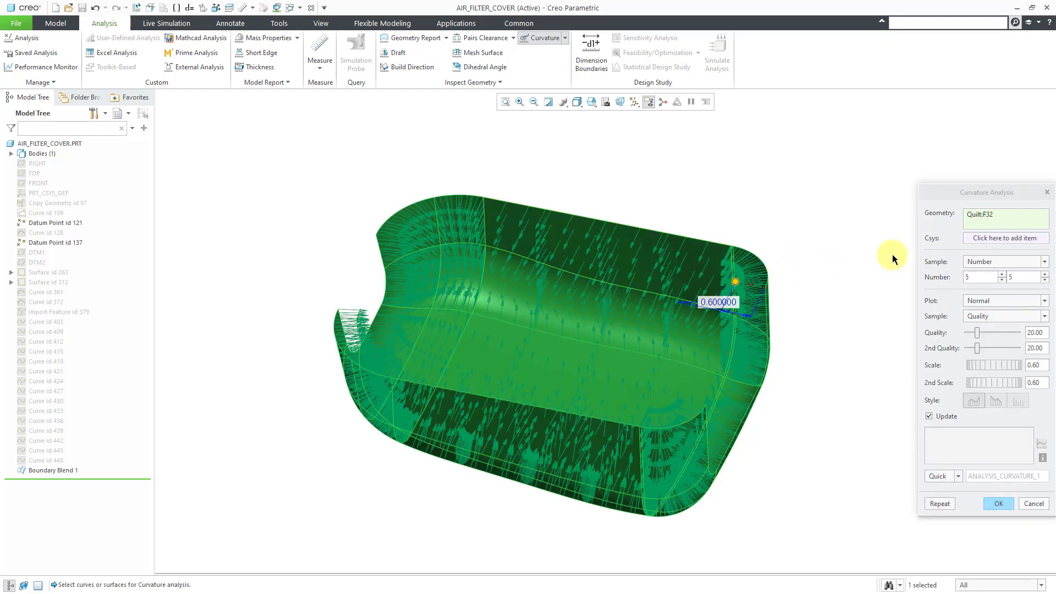
click(1004, 301)
click(1001, 312)
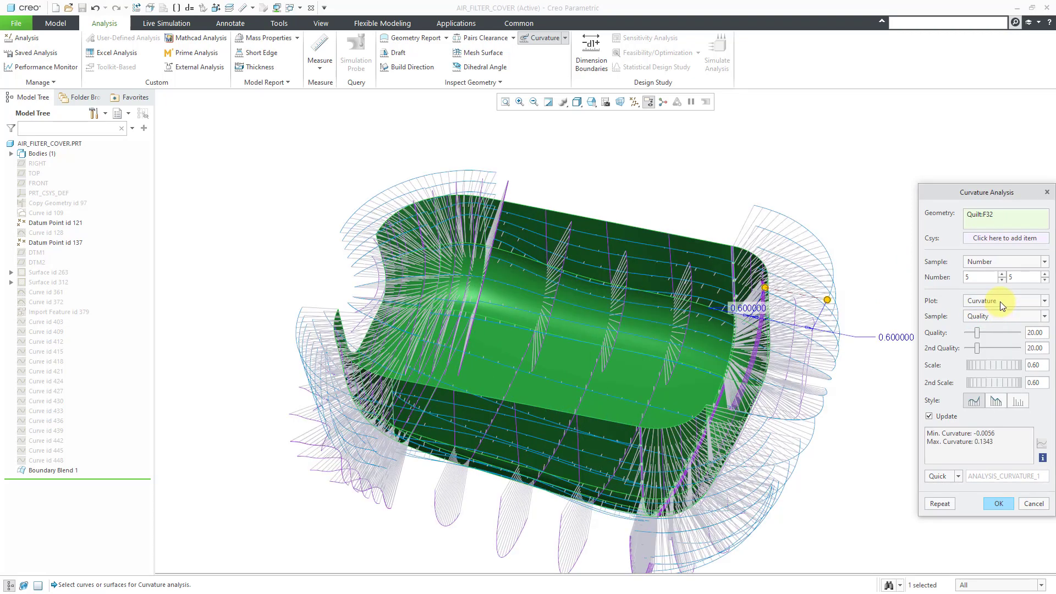
- Switch the curvature analysis plot to Normal, inspect the quilt's surface normals, and close the analysis
click(1000, 302)
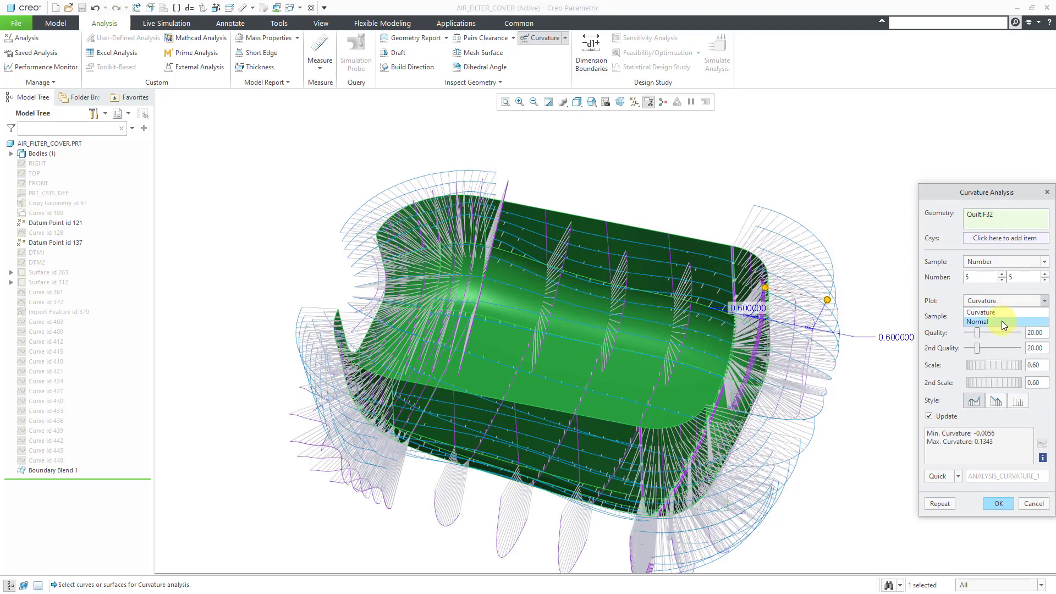
click(1001, 321)
mouse_move(590, 286)
middle_down()
mouse_move(594, 238)
mouse_move(521, 288)
mouse_move(572, 276)
mouse_move(574, 329)
mouse_move(567, 292)
middle_up()
middle_click(620, 297)
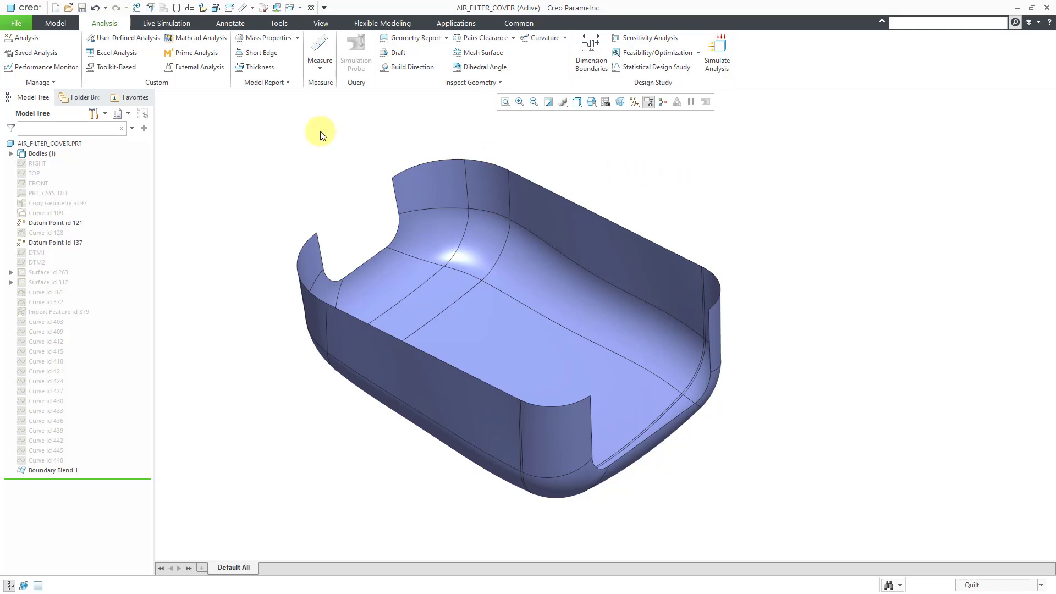
- Flip the surface normal of the air filter cover's boundary blend quilt with the Flip Normal operation
click(57, 23)
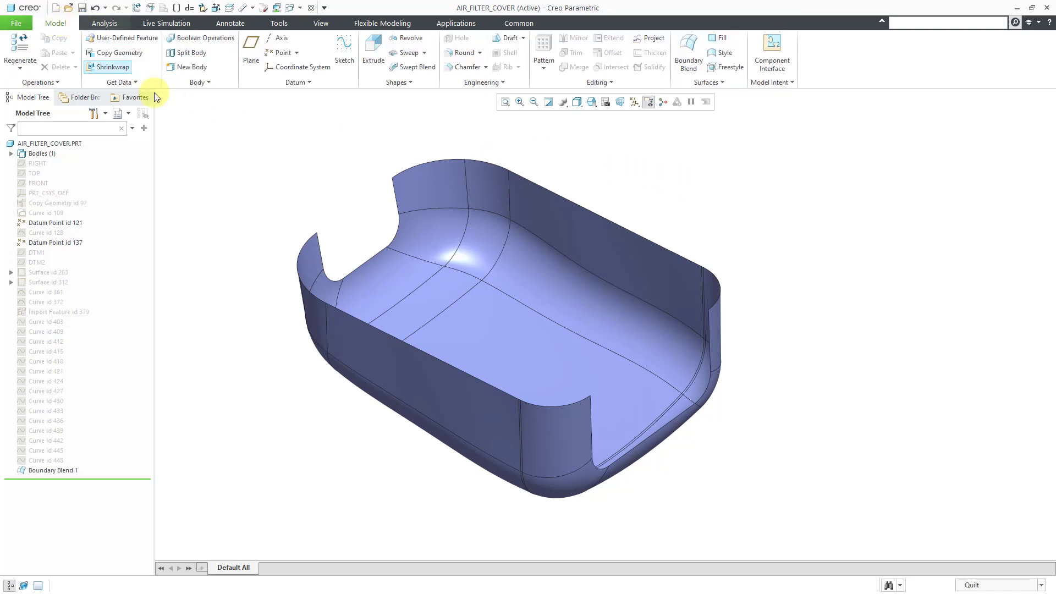
click(523, 286)
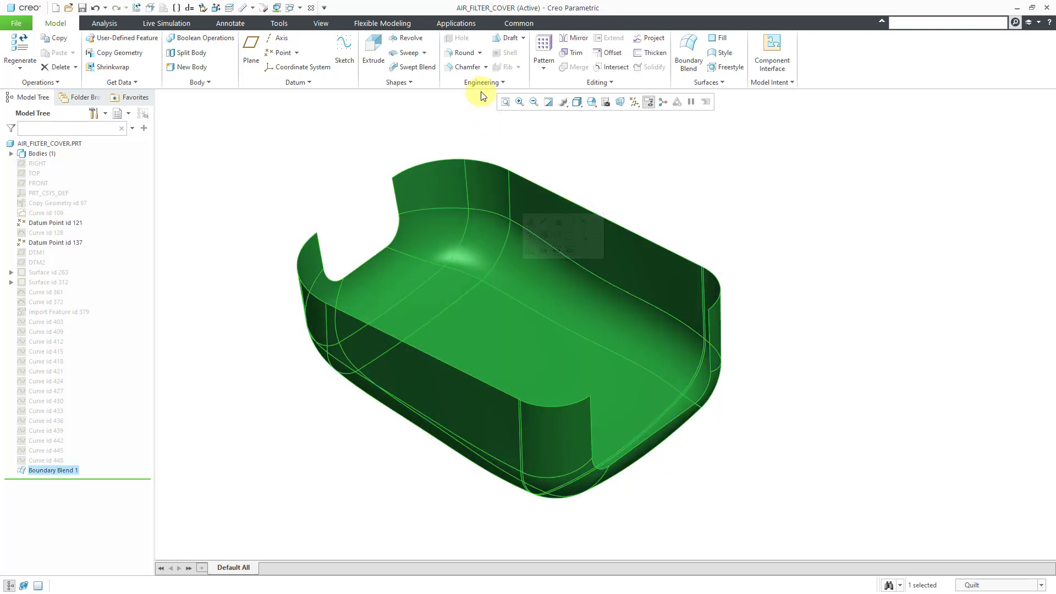
click(613, 82)
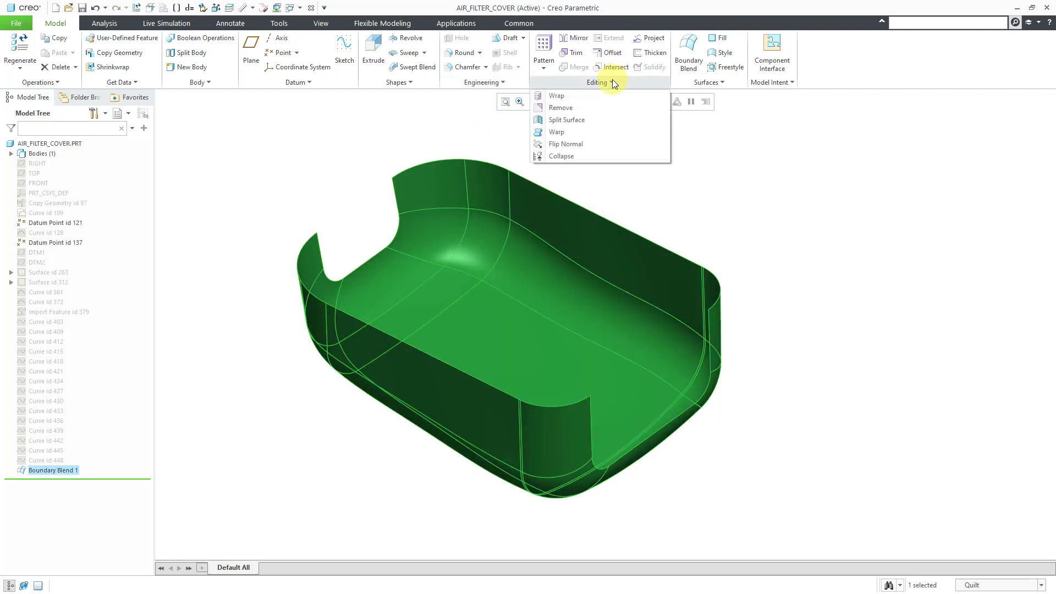
click(605, 143)
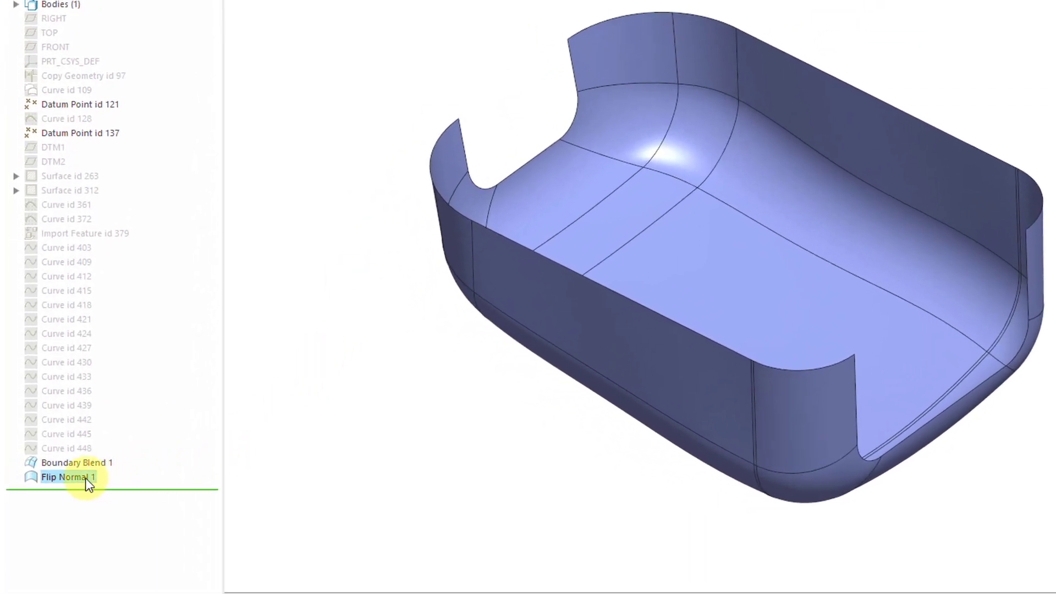
click(306, 437)
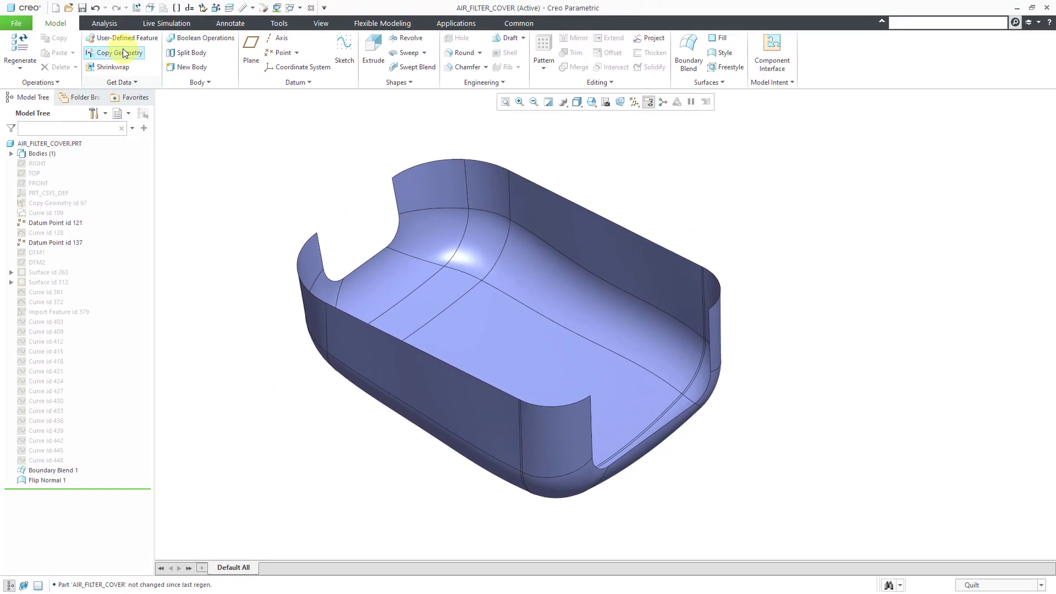
- Run a Radius analysis on the air filter cover's quilt with the plot set to Inside
click(105, 23)
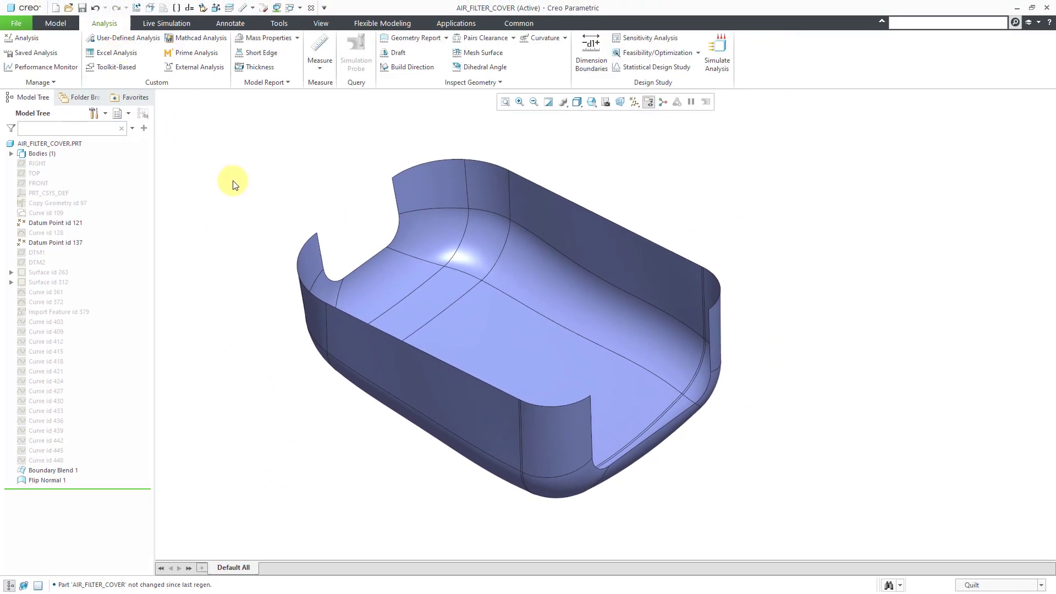
click(455, 82)
click(417, 107)
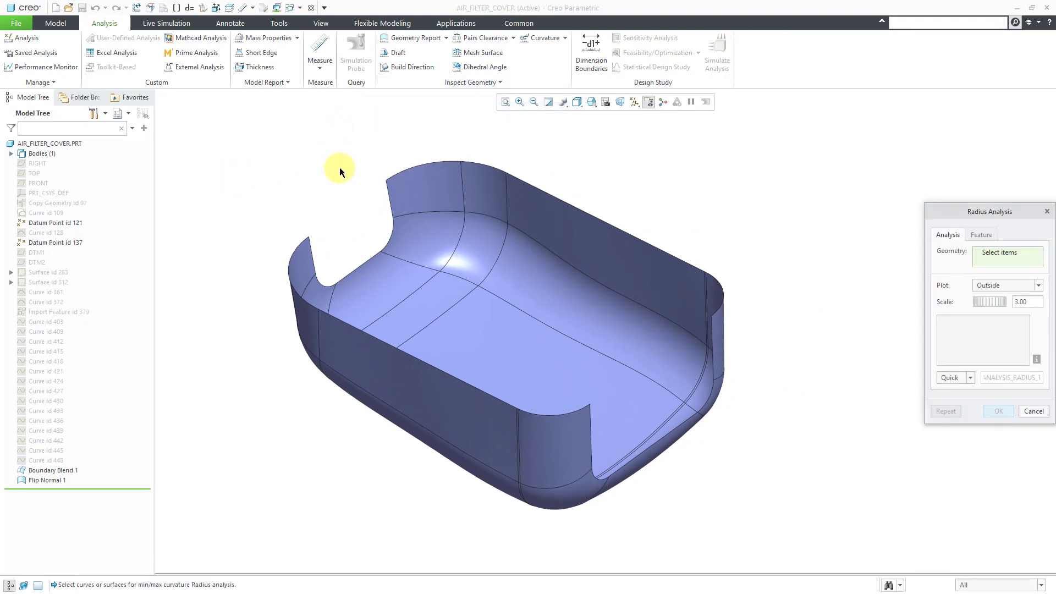
right_click(517, 290)
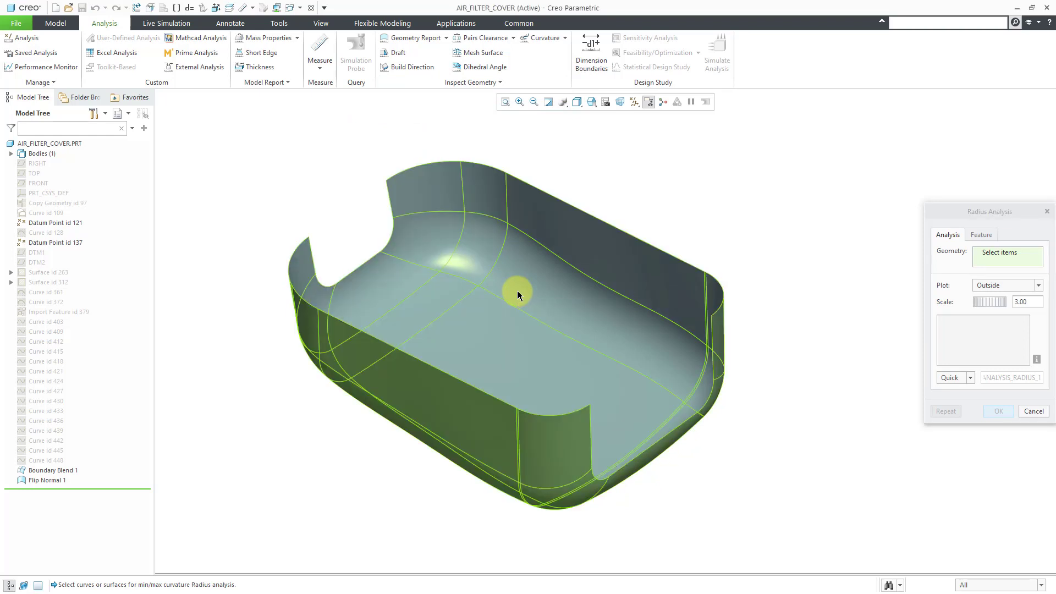
click(517, 291)
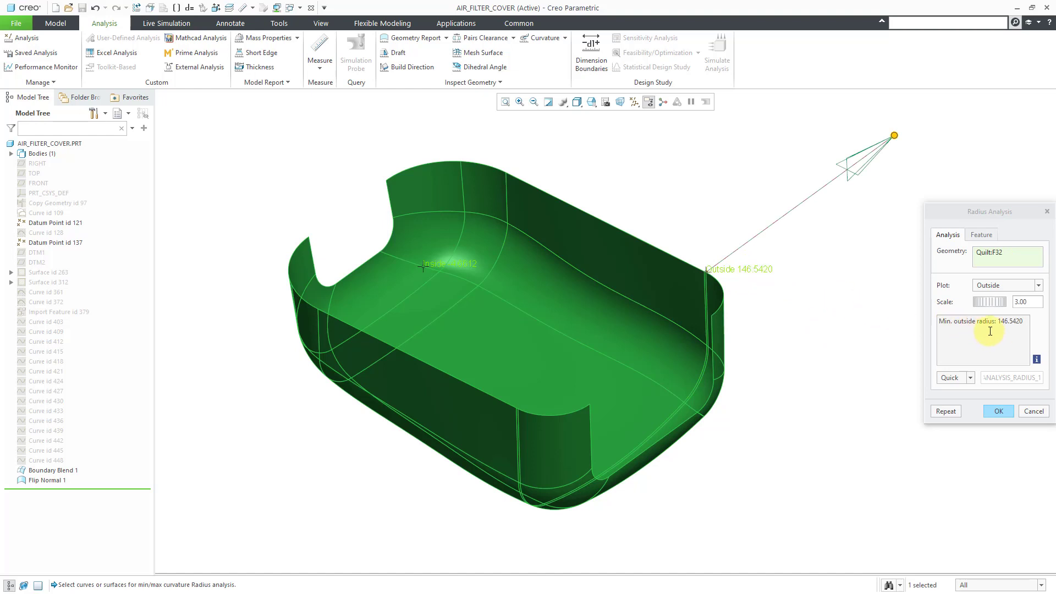
click(1015, 286)
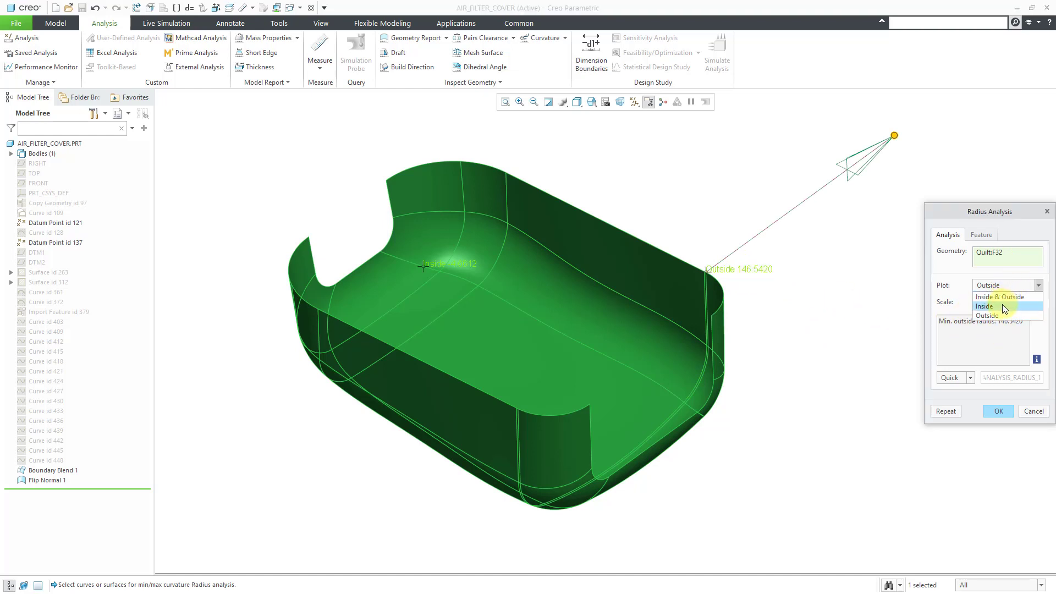
click(1003, 306)
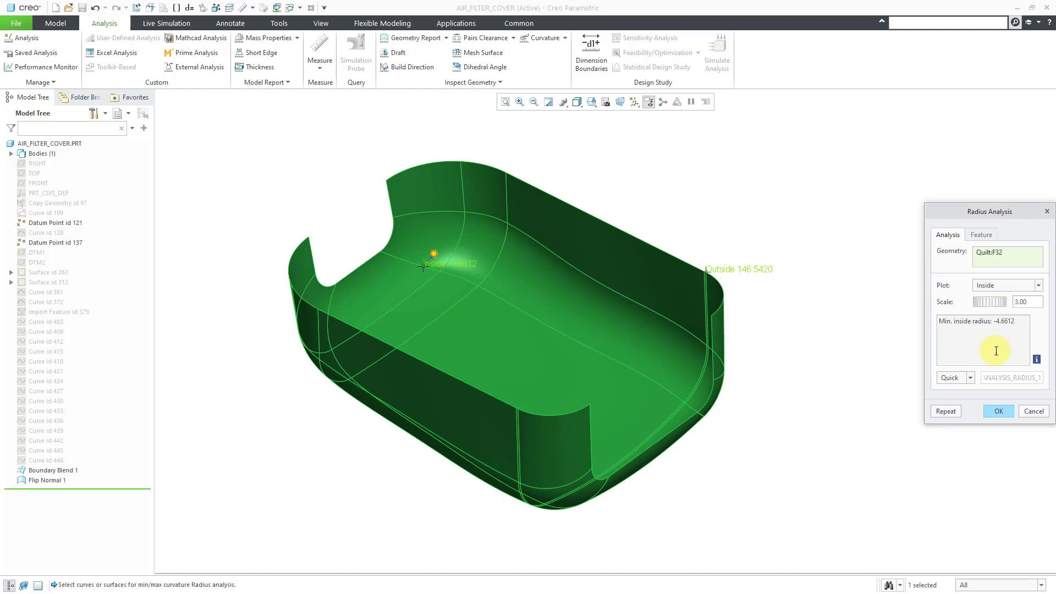
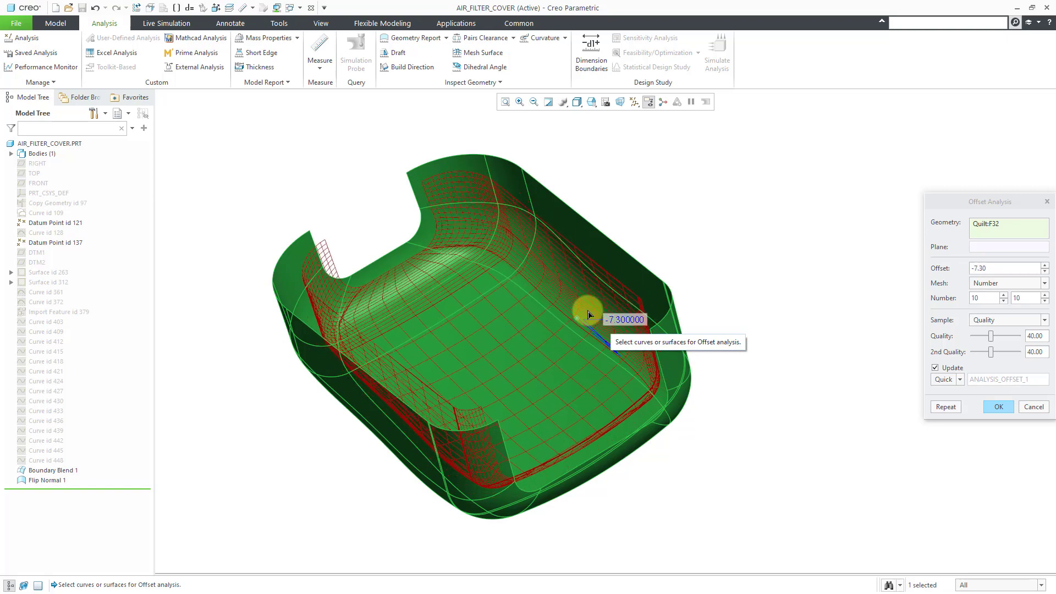
- Examine the quilt's offset mesh around the corners at an offset of -7.60, and dismiss the Offset analysis without saving it
middle_drag(636, 295, 700, 432)
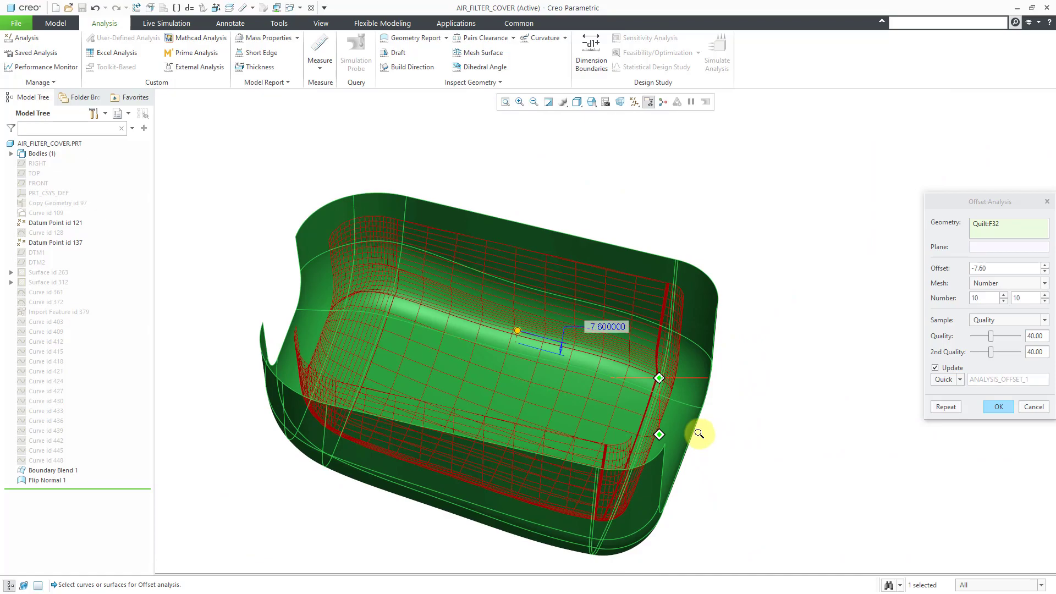
middle_drag(698, 377, 425, 460)
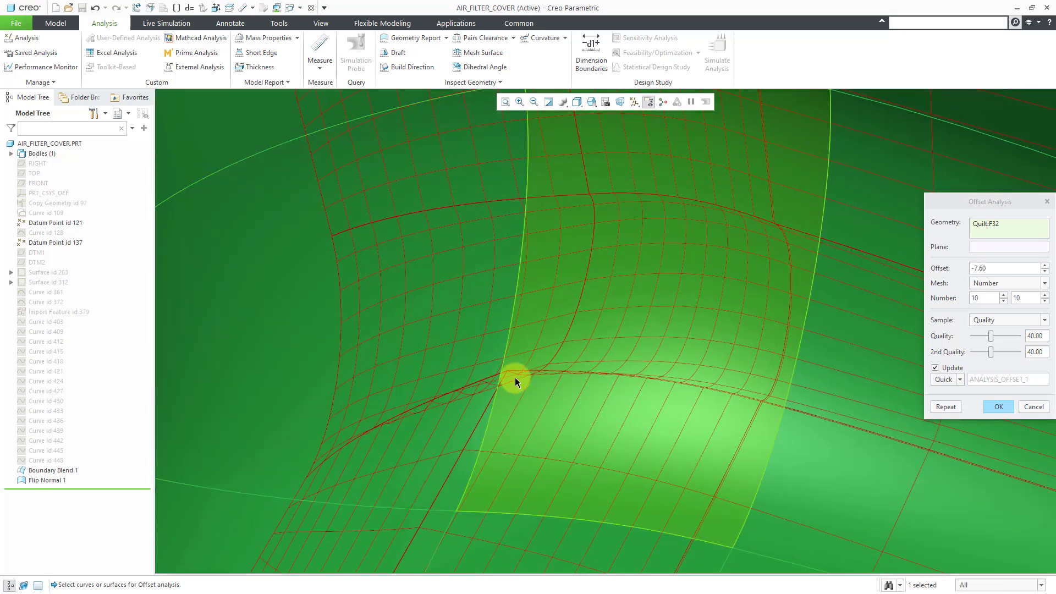
scroll(455, 288, up, 6)
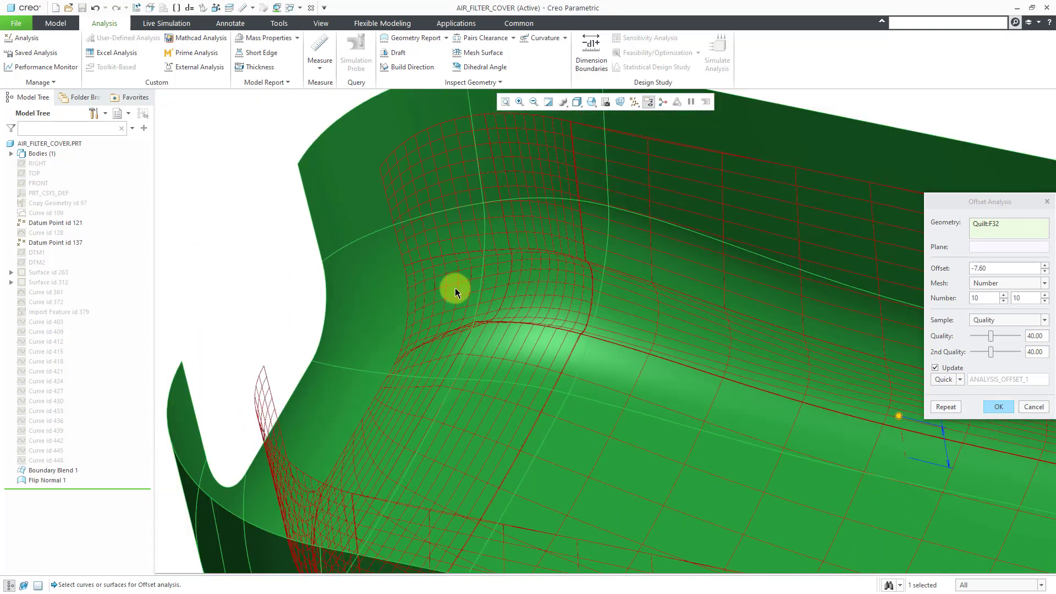
scroll(454, 288, up, 3)
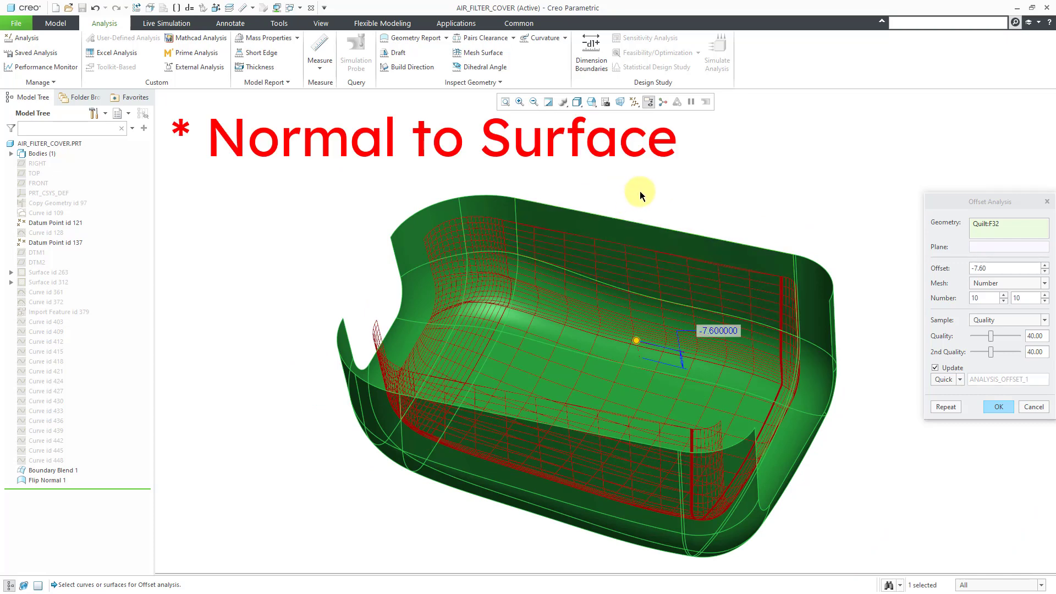
click(964, 200)
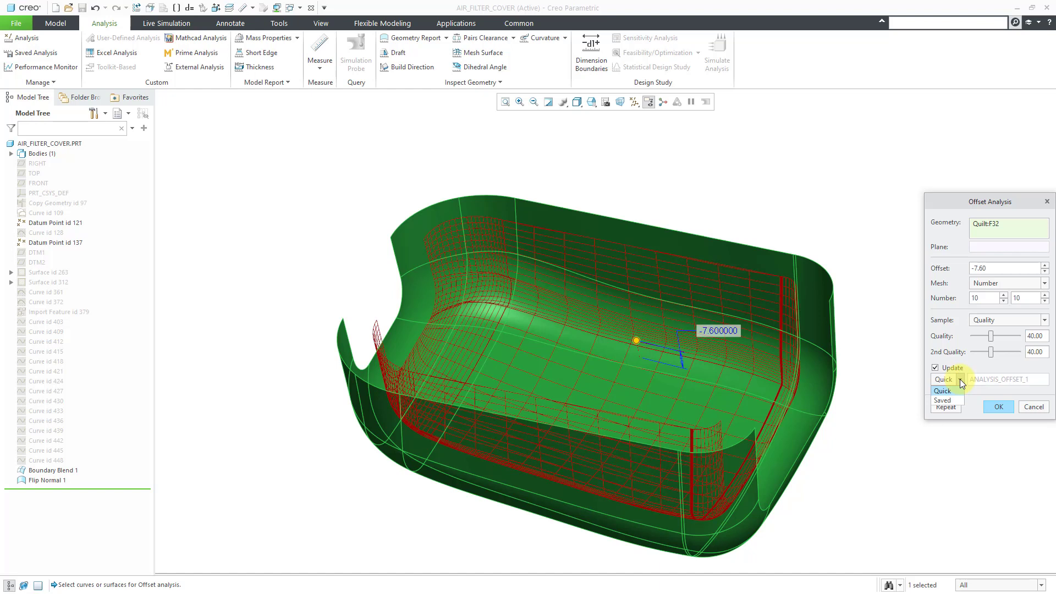
click(973, 394)
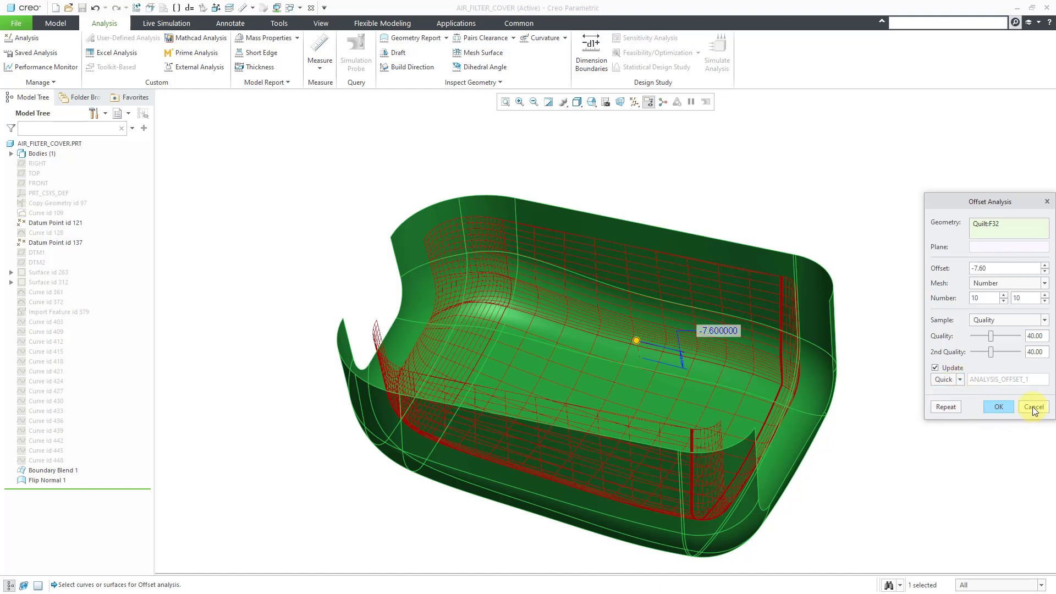
click(1034, 407)
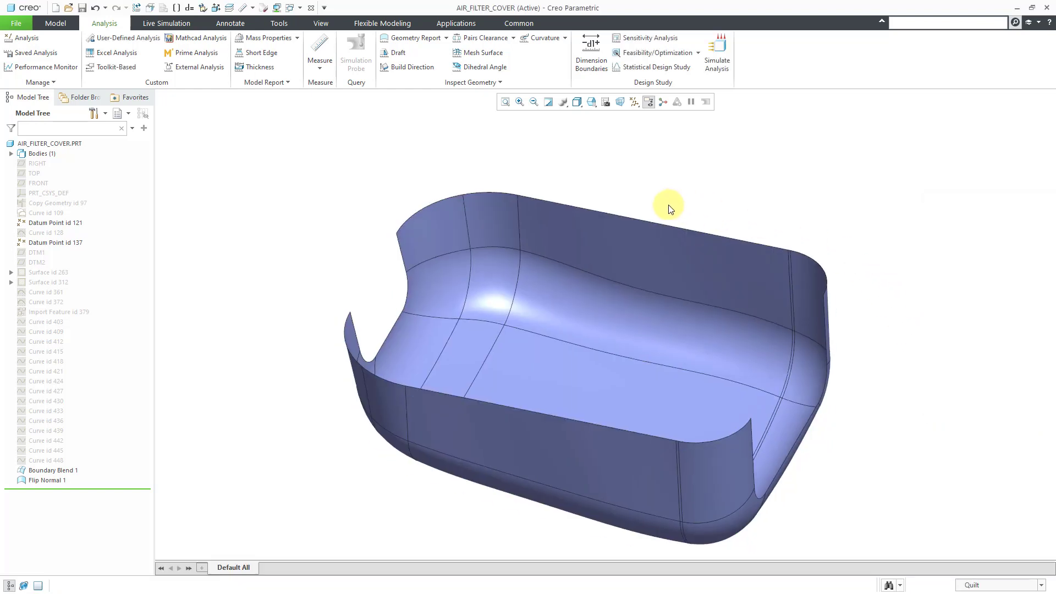
- Start a Thicken feature on the boundary blend quilt with an offset value of 2
shift+middle_drag(667, 216, 617, 181)
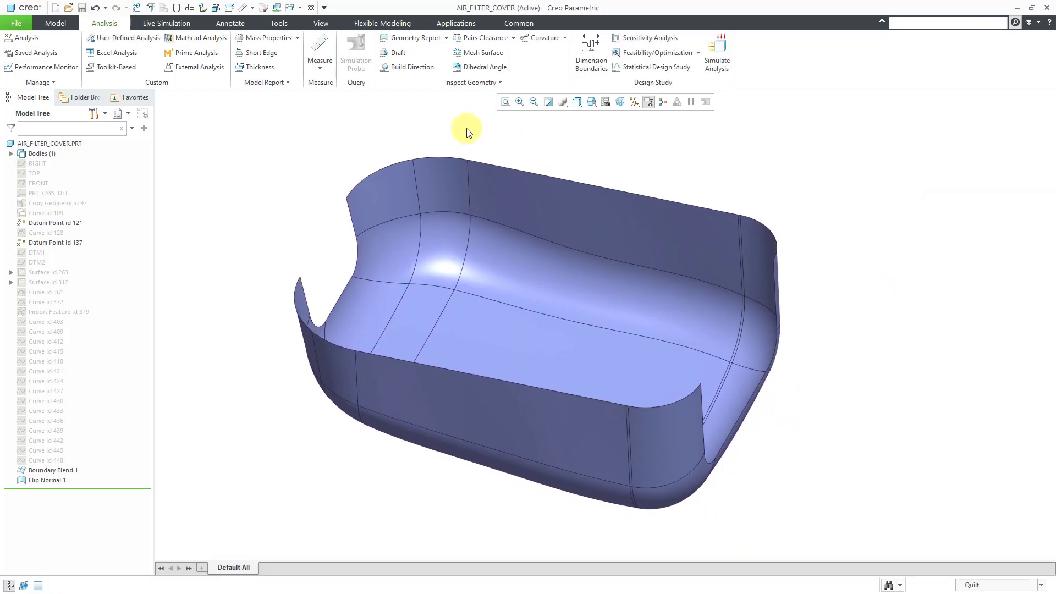
click(57, 25)
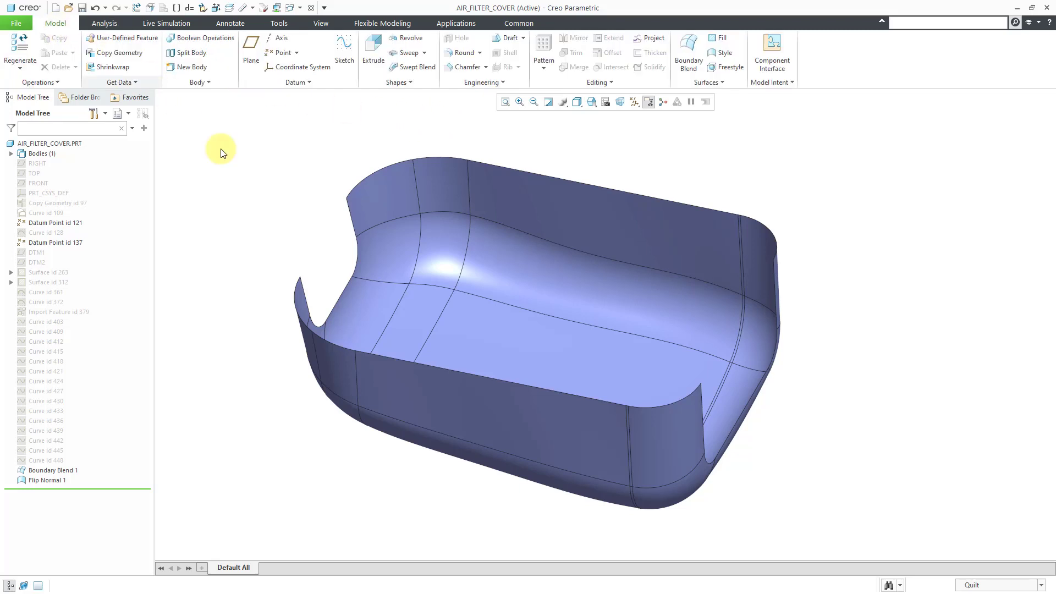
click(517, 277)
click(520, 276)
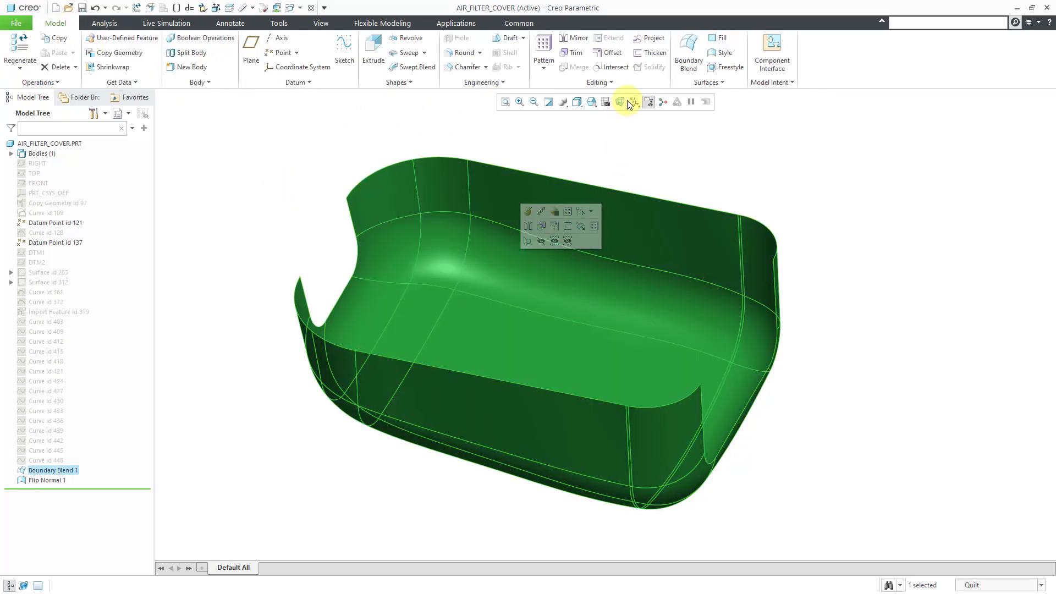
click(648, 52)
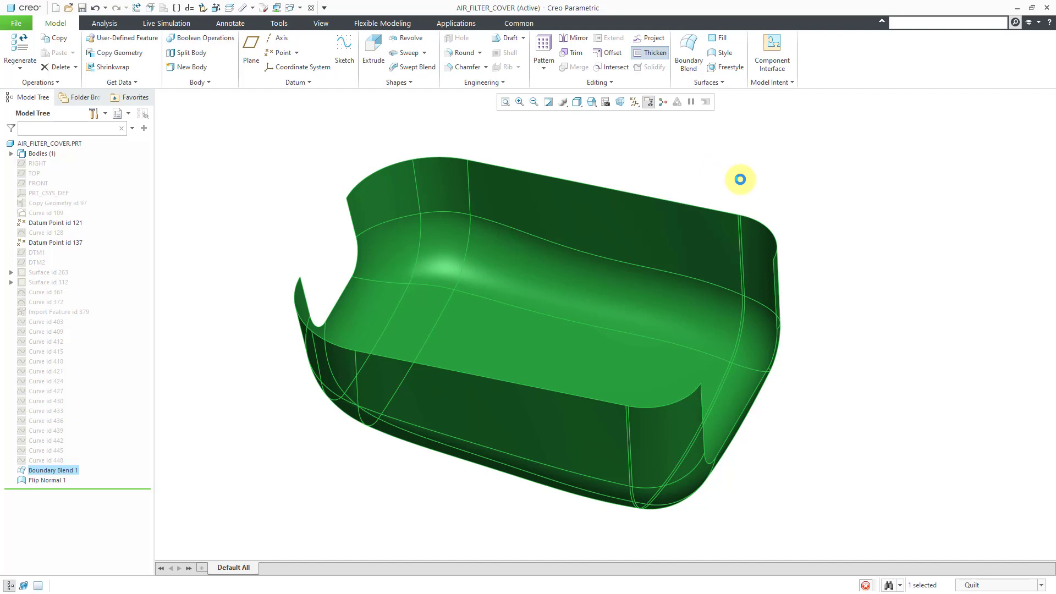
click(817, 253)
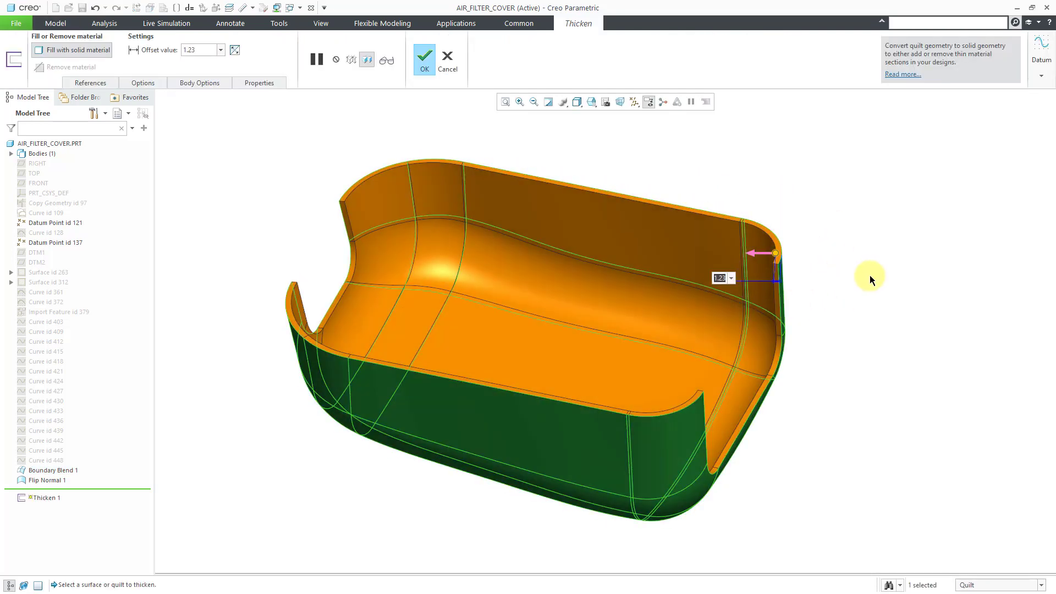
text(2)
key(Return)
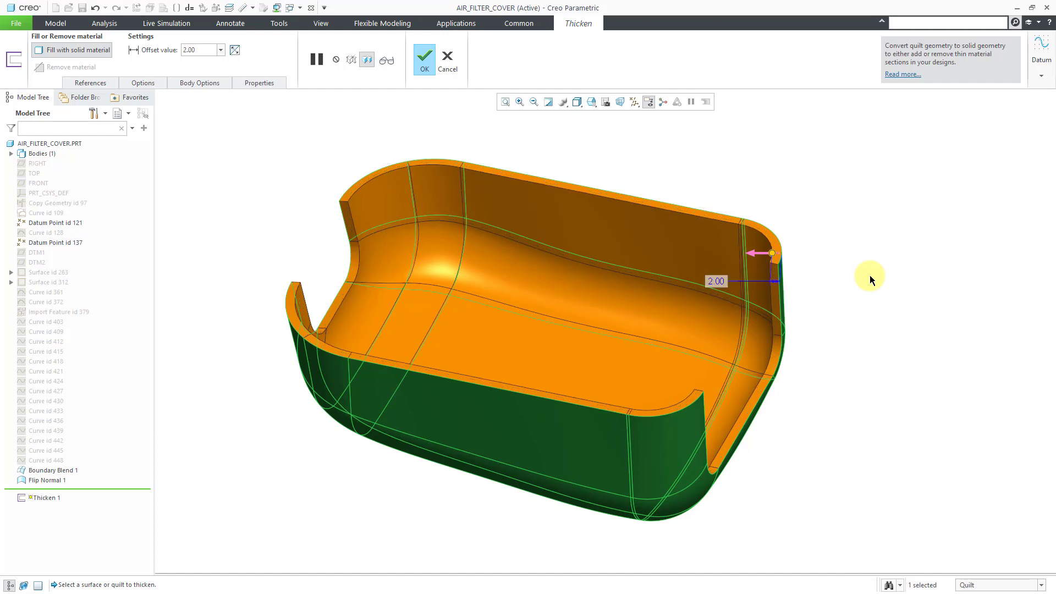
- Set the Thicken feature's offset value to 4 and complete the feature
double_click(717, 281)
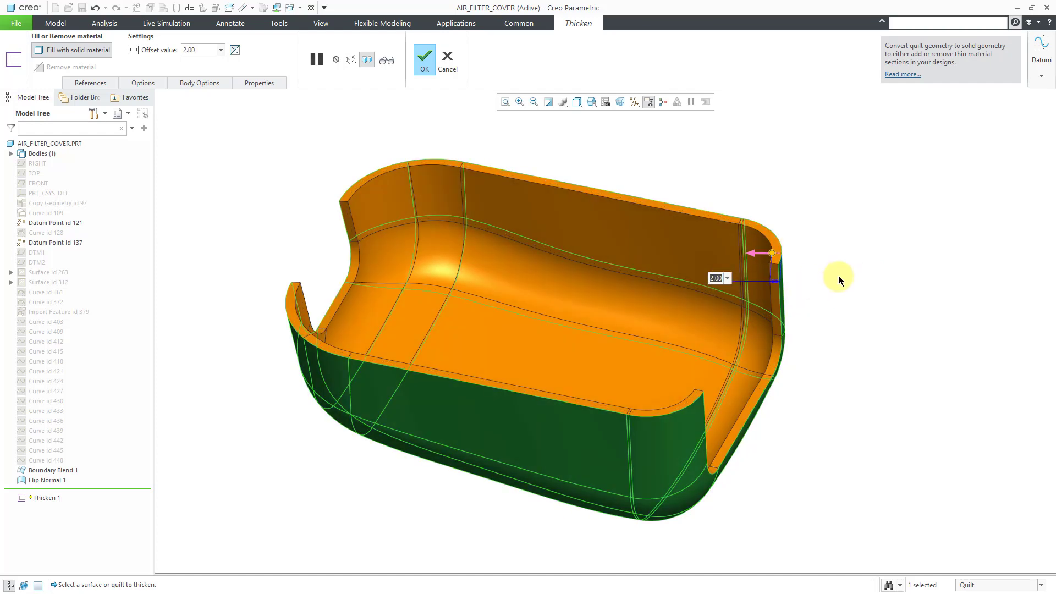
text(4)
key(Return)
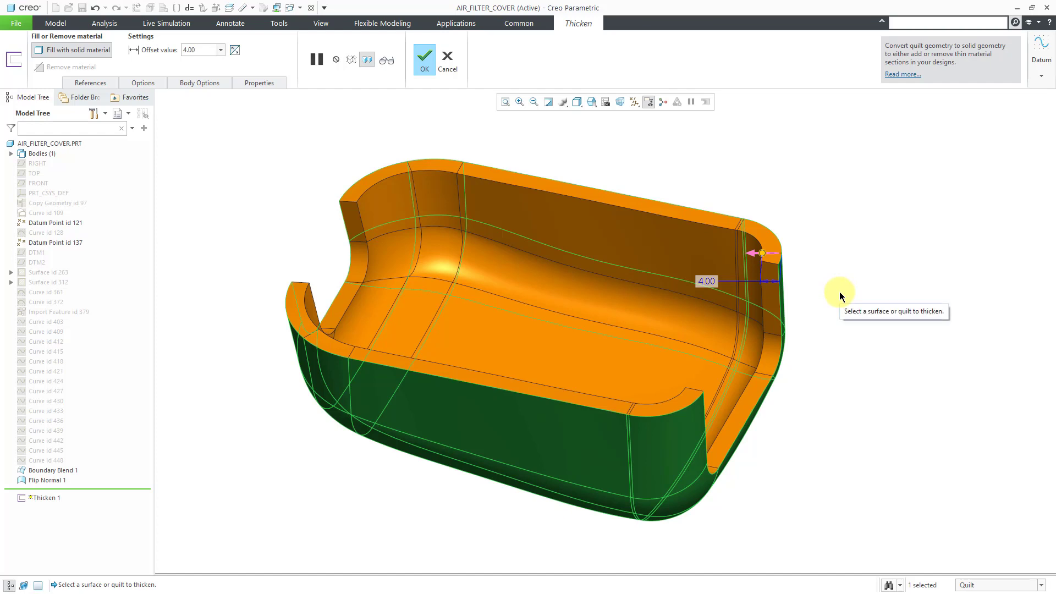
middle_click(840, 295)
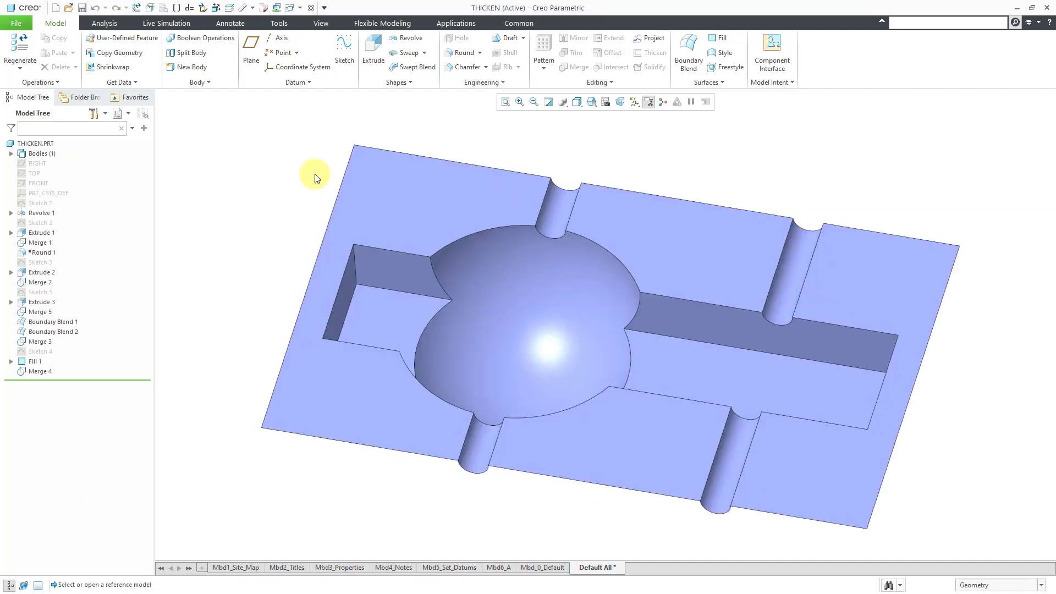
- Start a Thicken feature on the whole merged quilt of the THICKEN part and reduce its offset value to about 0.09
mouse_move(314, 174)
middle_down()
mouse_move(314, 147)
mouse_move(304, 160)
mouse_move(316, 162)
mouse_move(315, 128)
mouse_move(307, 168)
middle_up()
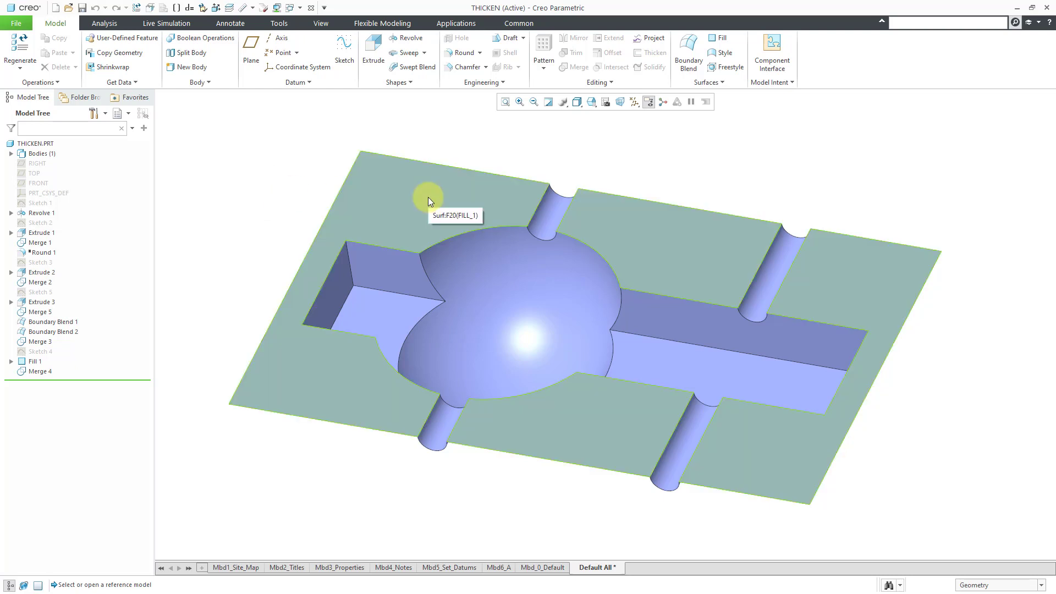
click(428, 197)
click(428, 197)
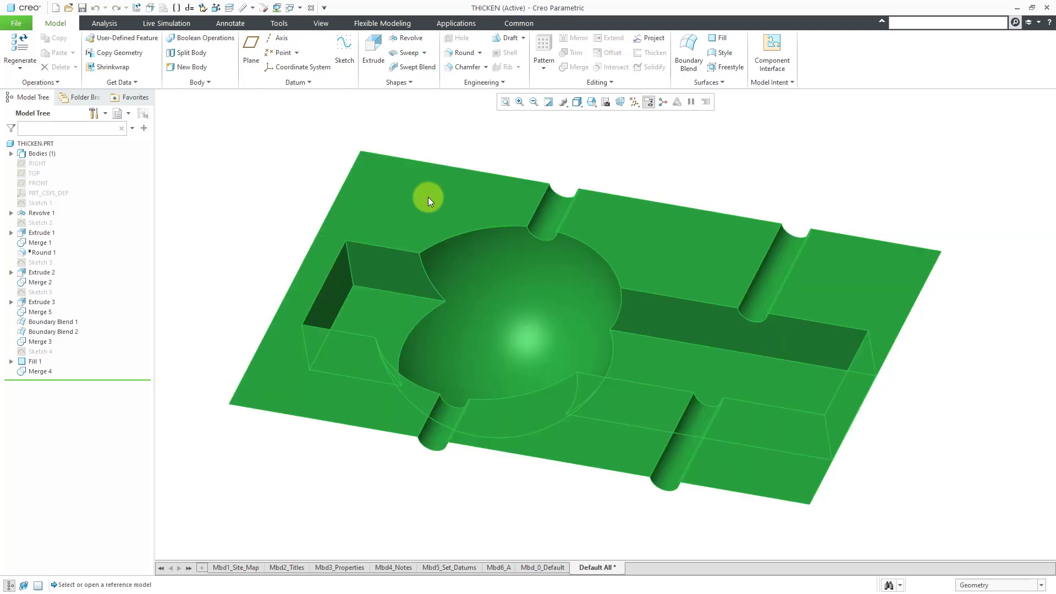
click(475, 147)
mouse_move(515, 323)
middle_down()
mouse_move(502, 306)
mouse_move(522, 331)
middle_up()
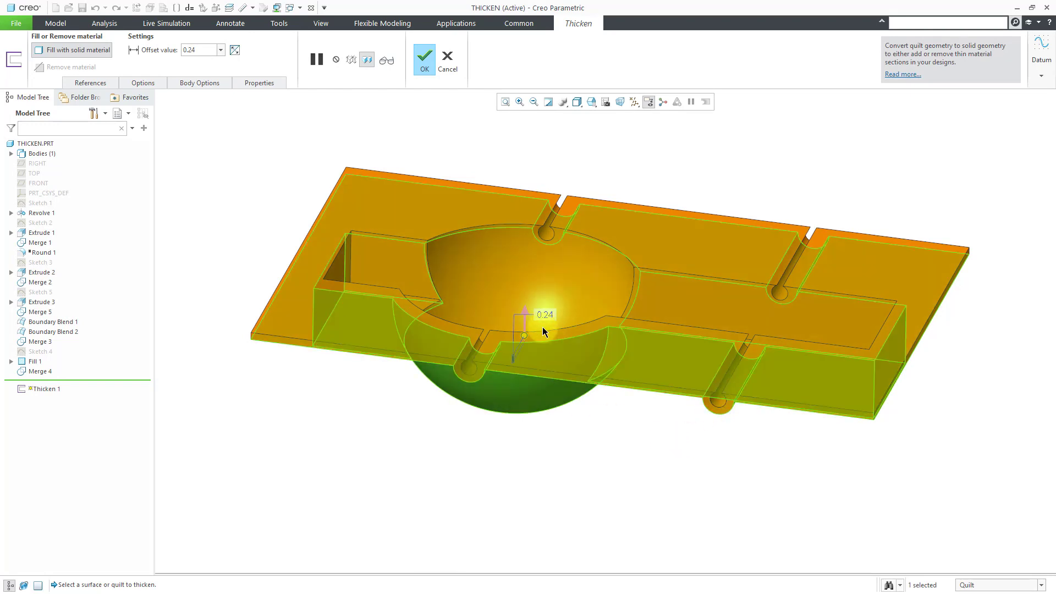
mouse_move(526, 336)
mouse_down()
mouse_move(507, 241)
mouse_move(532, 384)
mouse_move(533, 344)
mouse_up()
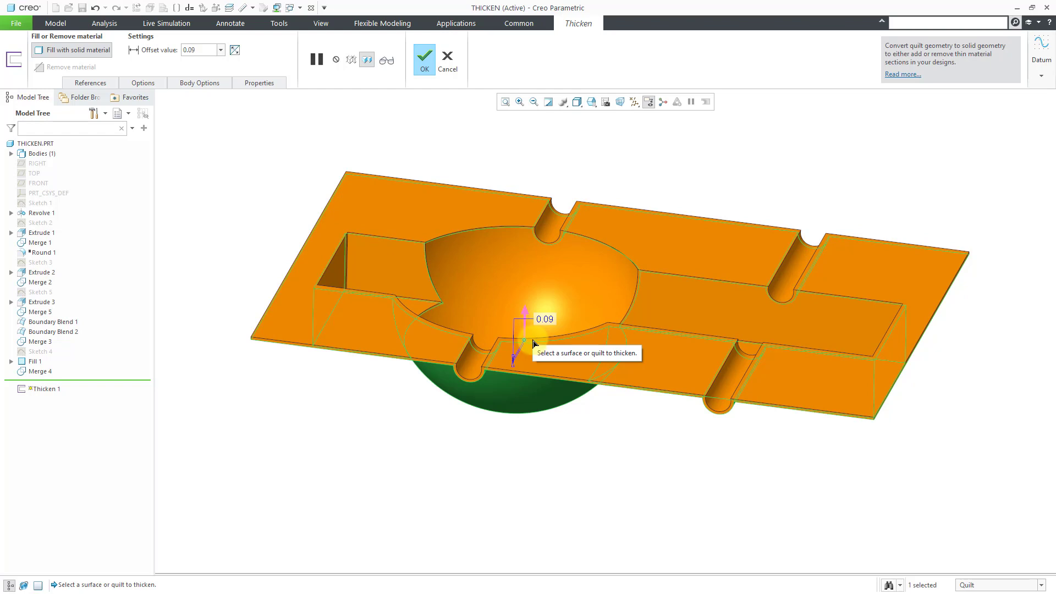
- Set the merged quilt's thickening offset value to 0.25 and inspect the preview
double_click(546, 316)
text(0.25)
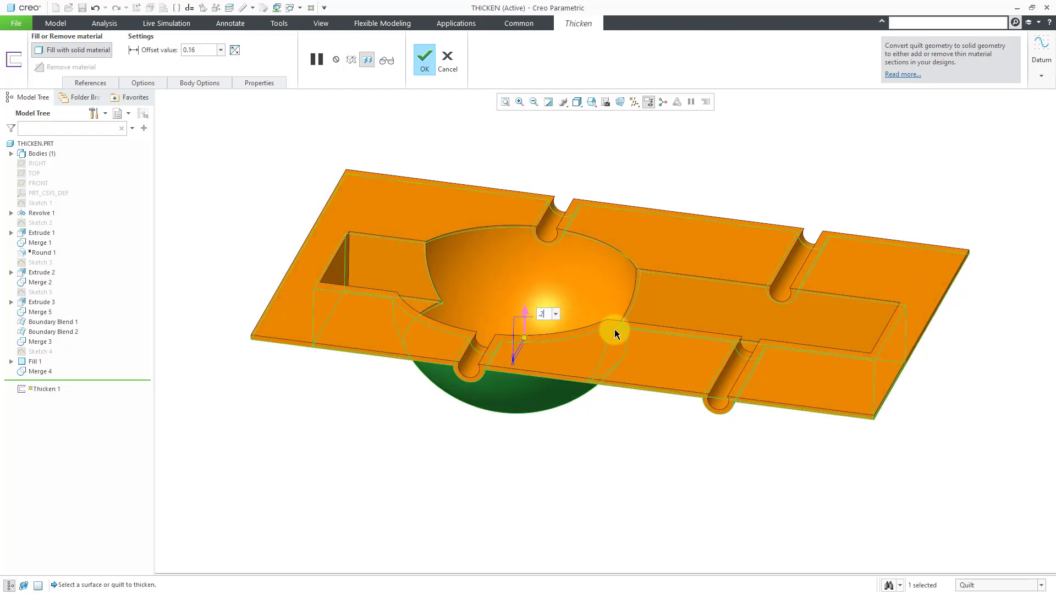
key(Return)
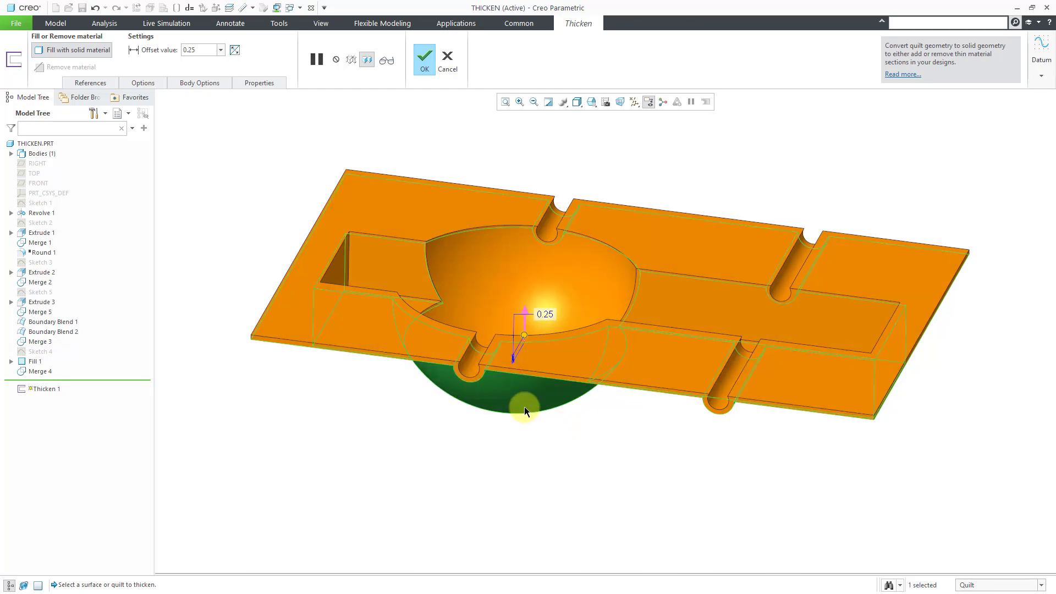
middle_drag(486, 421, 520, 463)
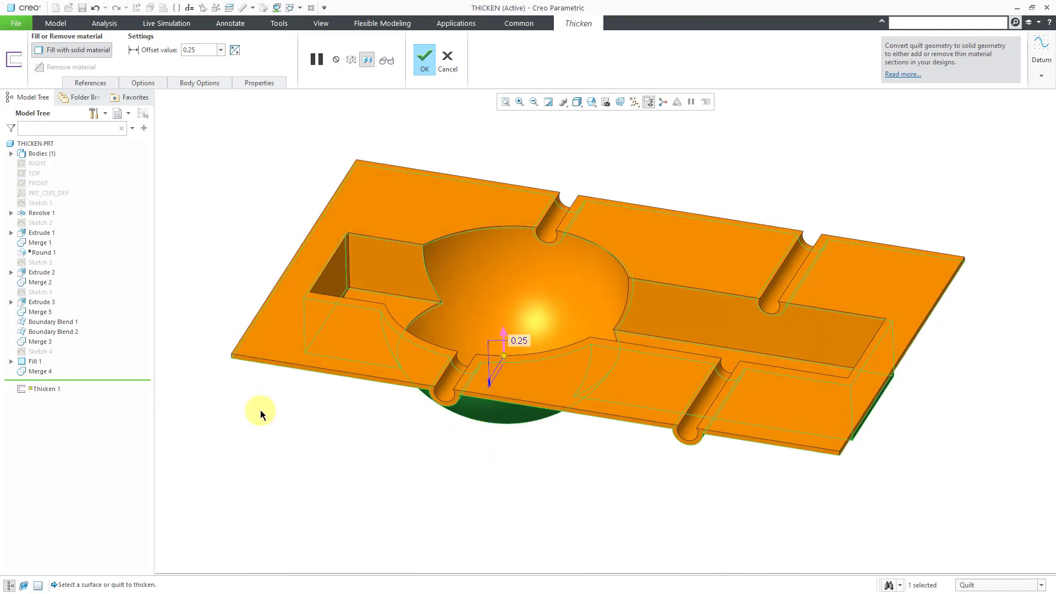
- Exclude the two rounded groove surfaces of Extrude 2 and Extrude 3 from the merged quilt's thickening
click(150, 82)
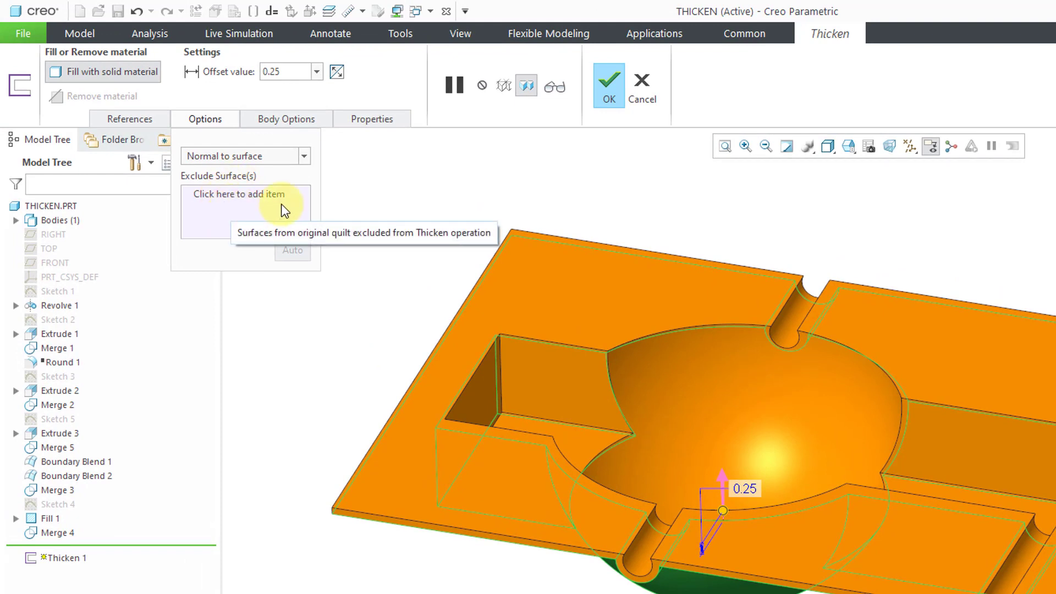
right_click(393, 183)
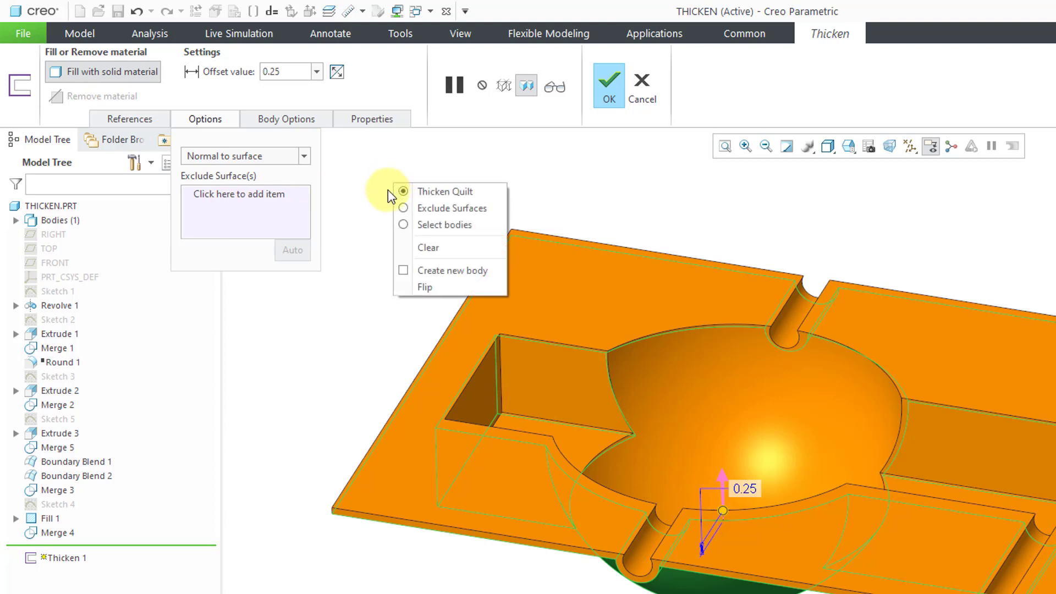
click(456, 209)
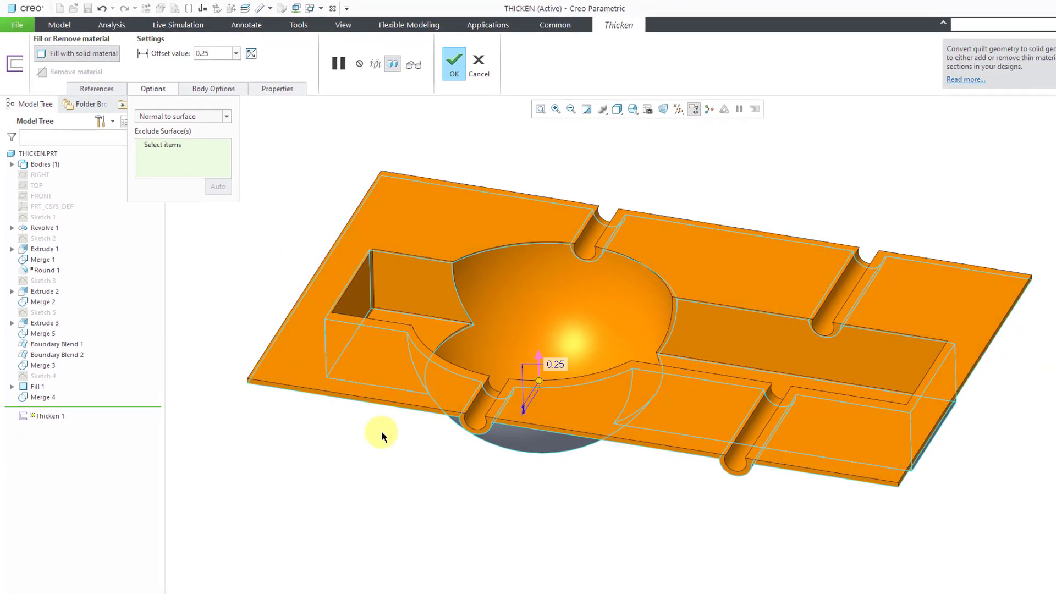
click(480, 427)
click(736, 464)
mouse_move(562, 460)
middle_down()
mouse_move(587, 443)
mouse_move(566, 440)
mouse_move(561, 457)
middle_up()
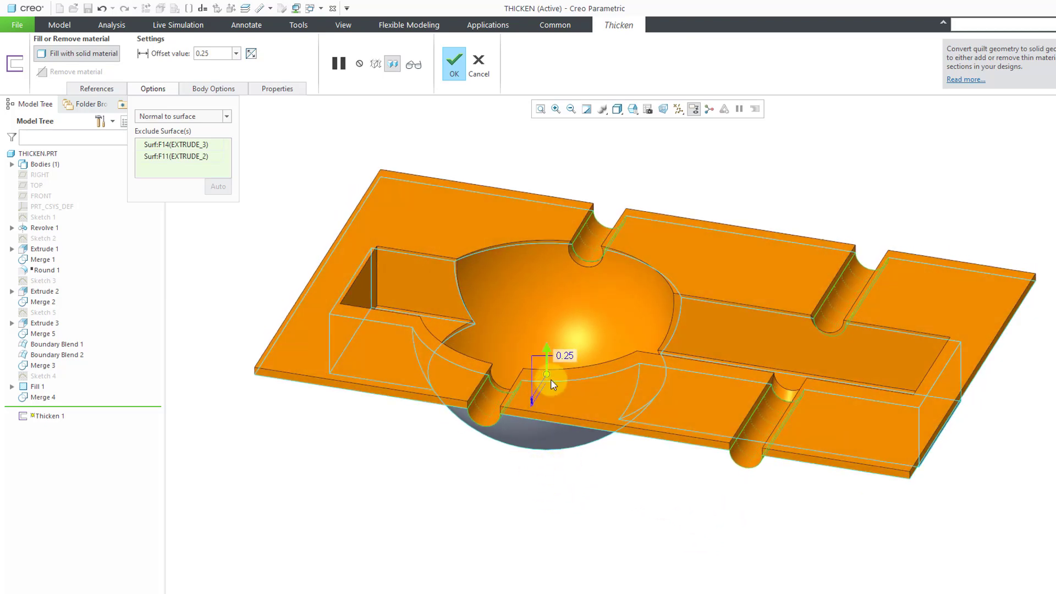
- Increase the Thicken feature's offset value to 1, inspect the preview around the excluded grooves, and complete the feature
drag(548, 373, 554, 355)
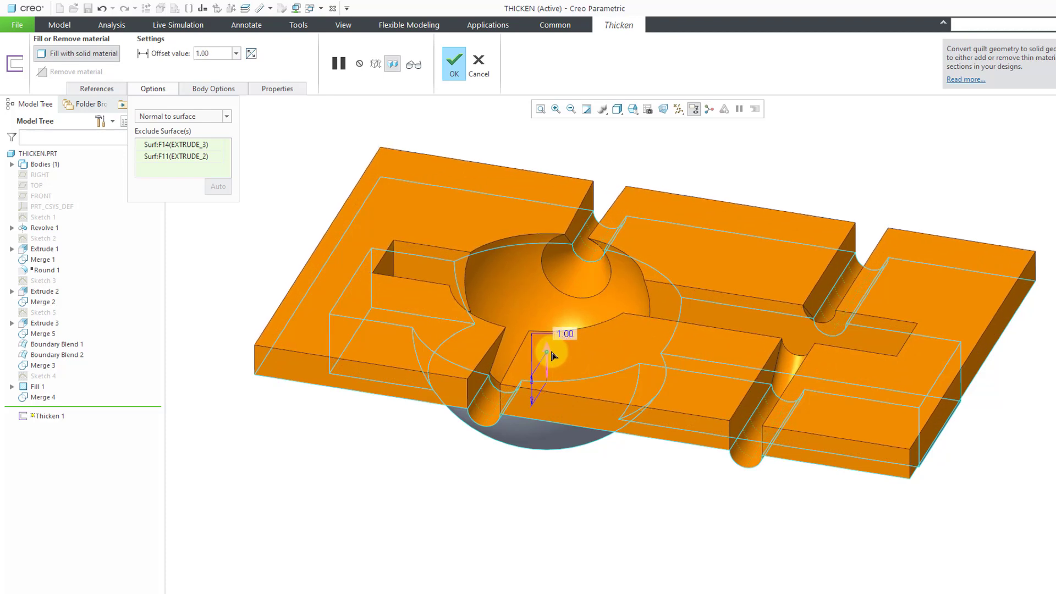
mouse_move(617, 410)
middle_down()
mouse_move(609, 401)
mouse_move(617, 414)
mouse_move(617, 387)
mouse_move(644, 384)
middle_up()
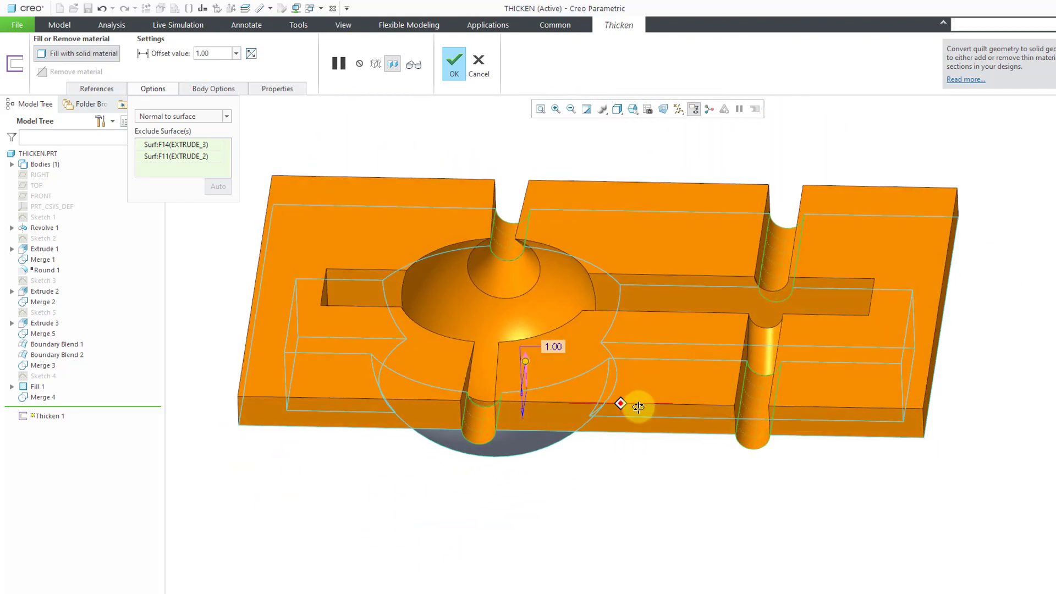
mouse_move(755, 330)
shift+middle_down()
mouse_move(750, 396)
mouse_move(652, 367)
mouse_move(677, 364)
mouse_move(671, 406)
shift+middle_up()
scroll(672, 406, up, 3)
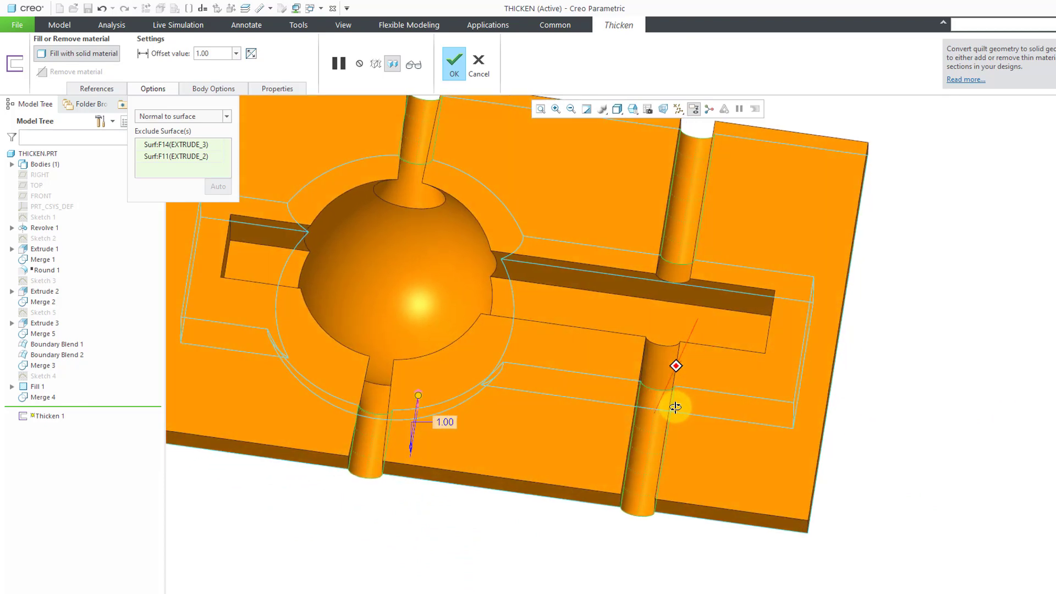
mouse_move(893, 457)
middle_down()
mouse_move(901, 438)
mouse_move(886, 417)
mouse_move(891, 431)
mouse_move(903, 422)
mouse_move(883, 424)
mouse_move(908, 426)
mouse_move(877, 418)
mouse_move(893, 420)
mouse_move(874, 424)
mouse_move(876, 438)
middle_up()
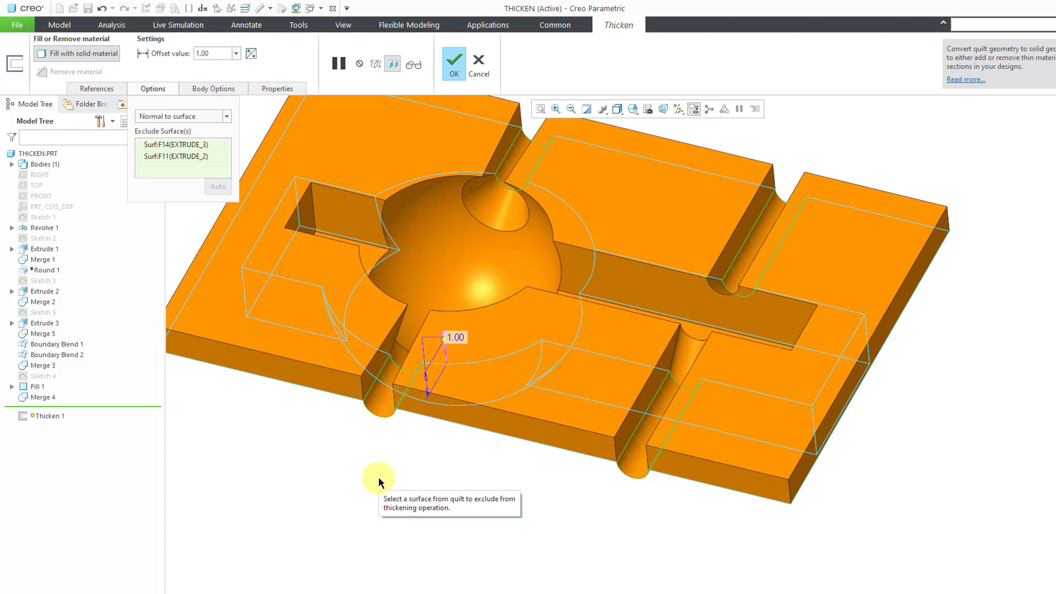
scroll(470, 502, down, 2)
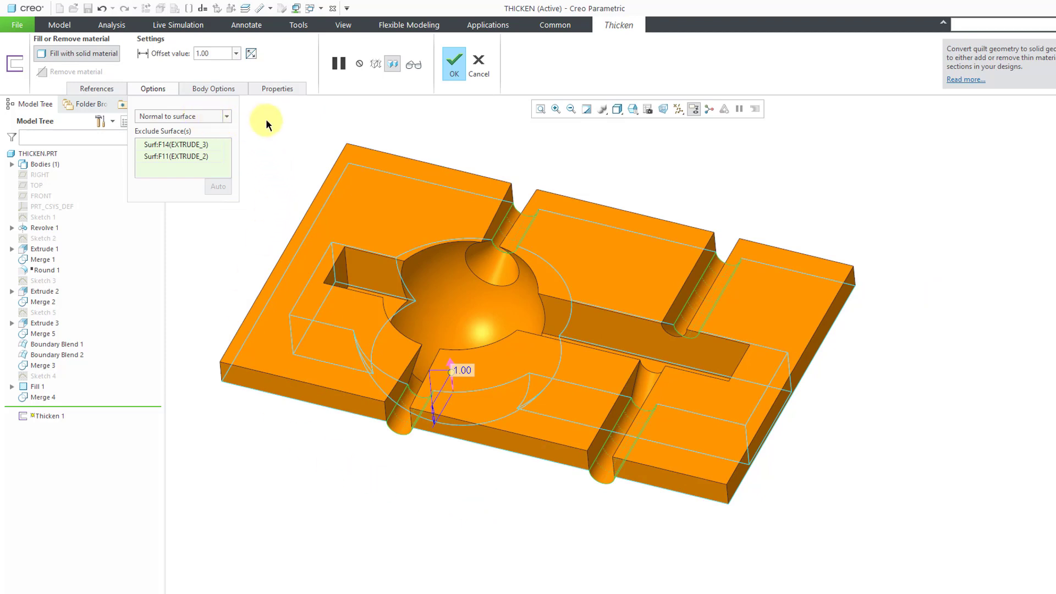
click(454, 69)
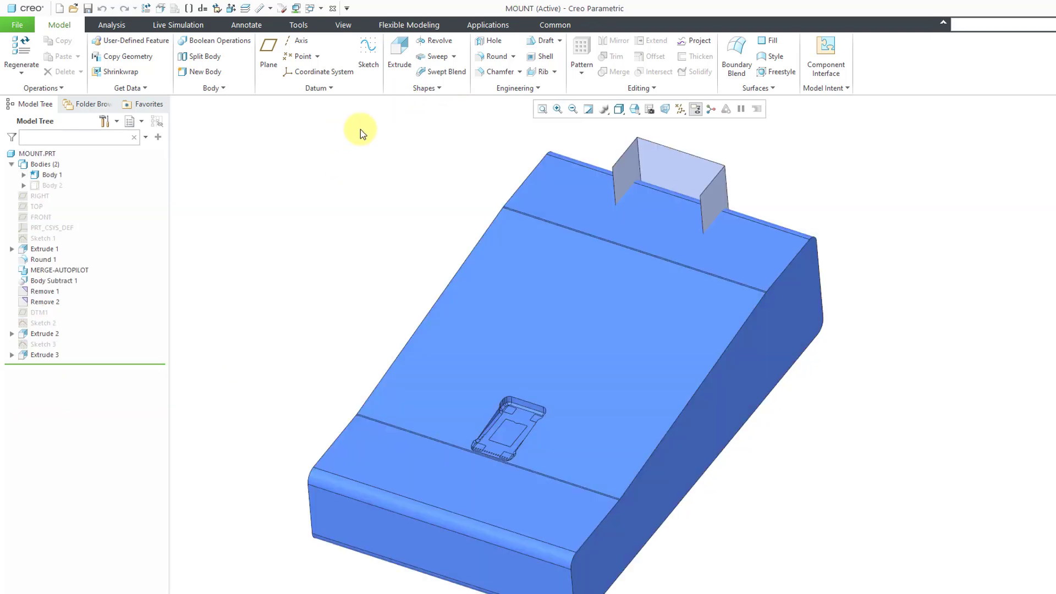
- Start a Thicken feature on the U-shaped quilt of the MOUNT part and flip the thickening to the inner side
click(681, 172)
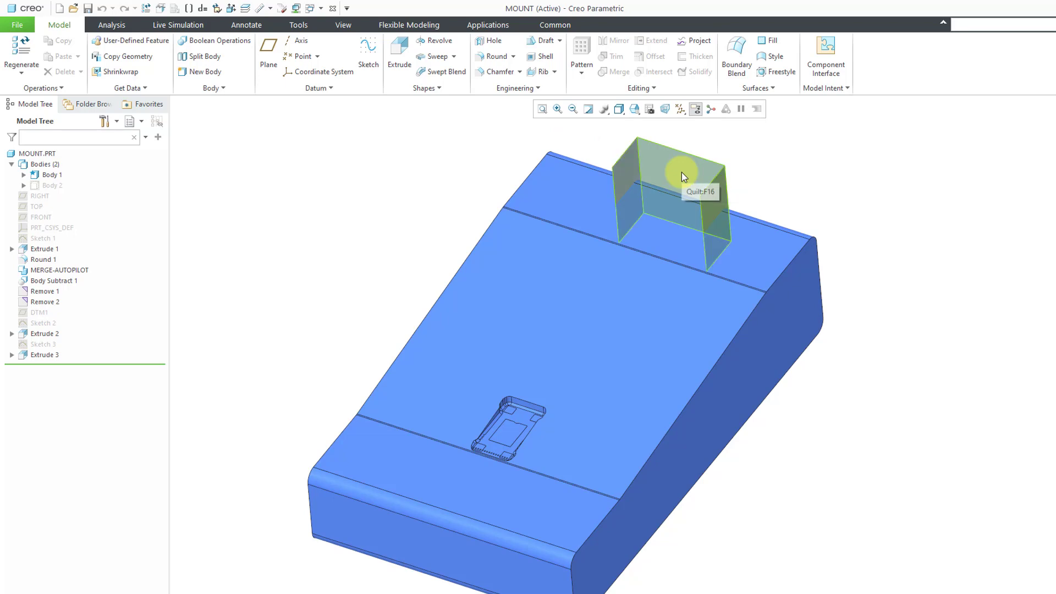
click(682, 173)
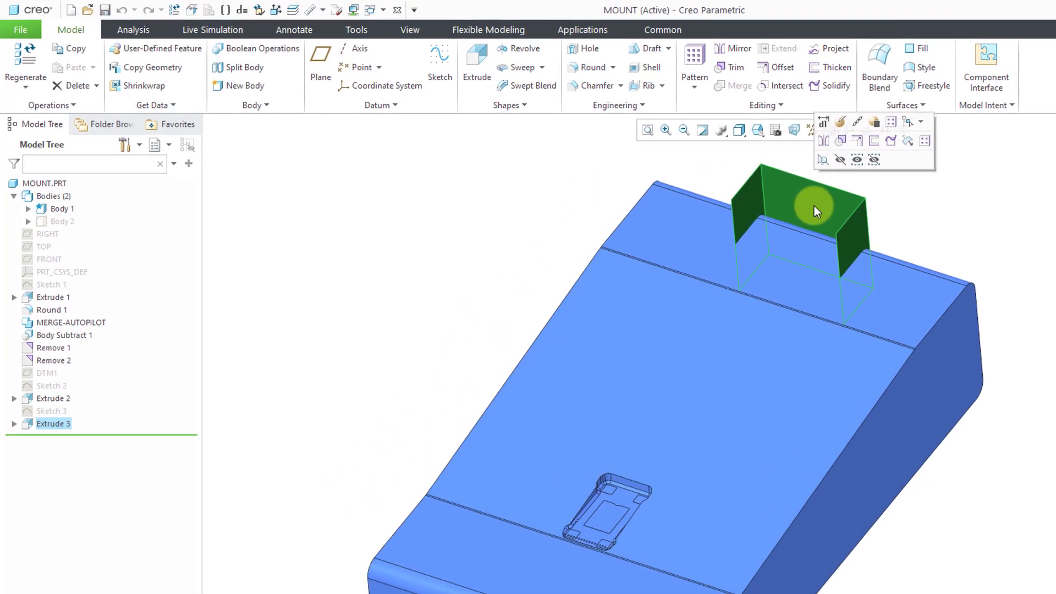
click(878, 142)
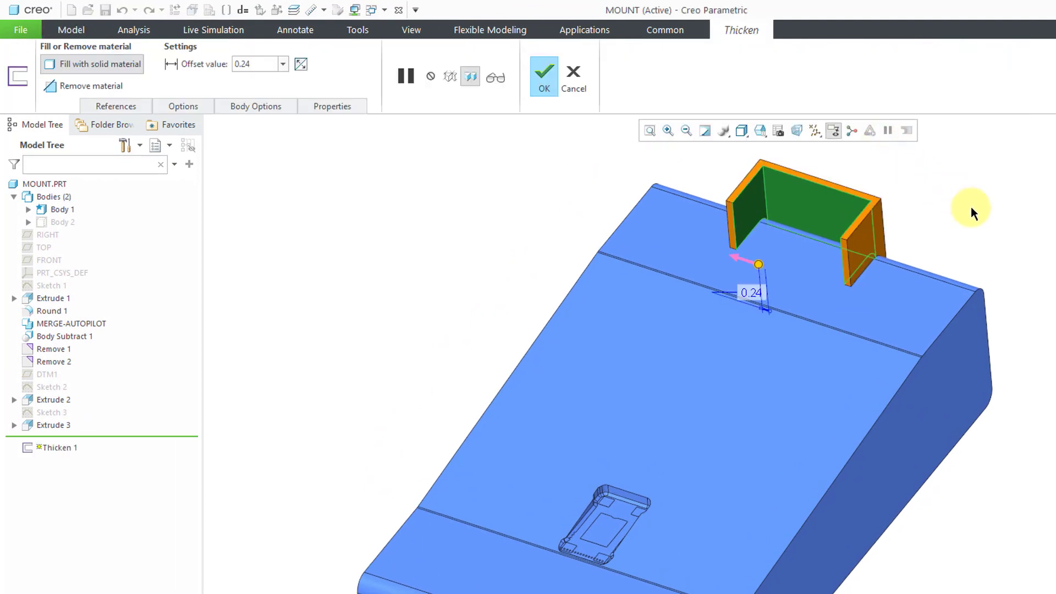
mouse_move(833, 333)
middle_down()
mouse_move(841, 314)
mouse_move(842, 325)
middle_up()
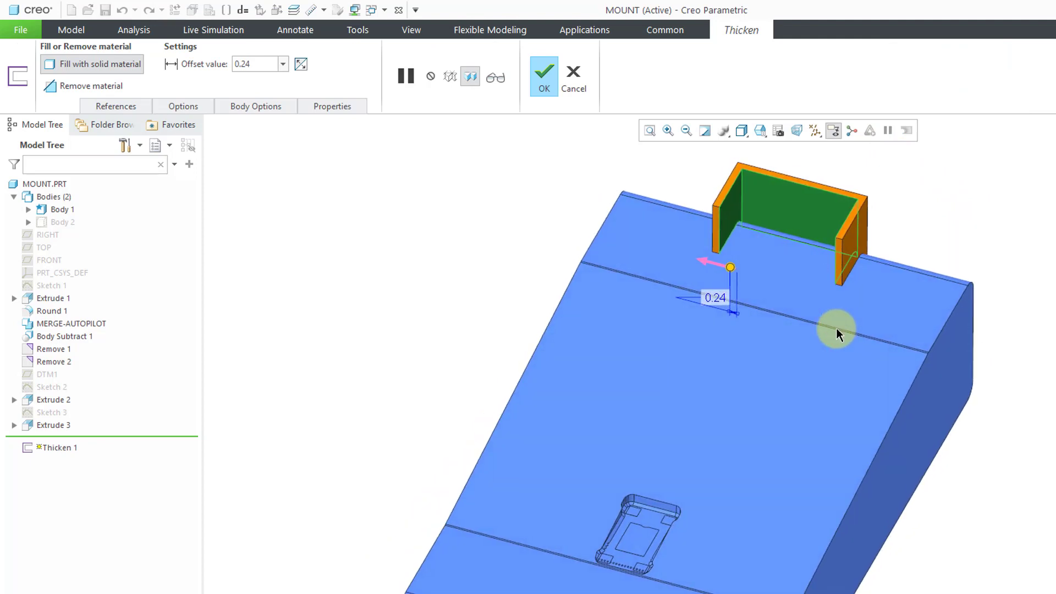
click(700, 264)
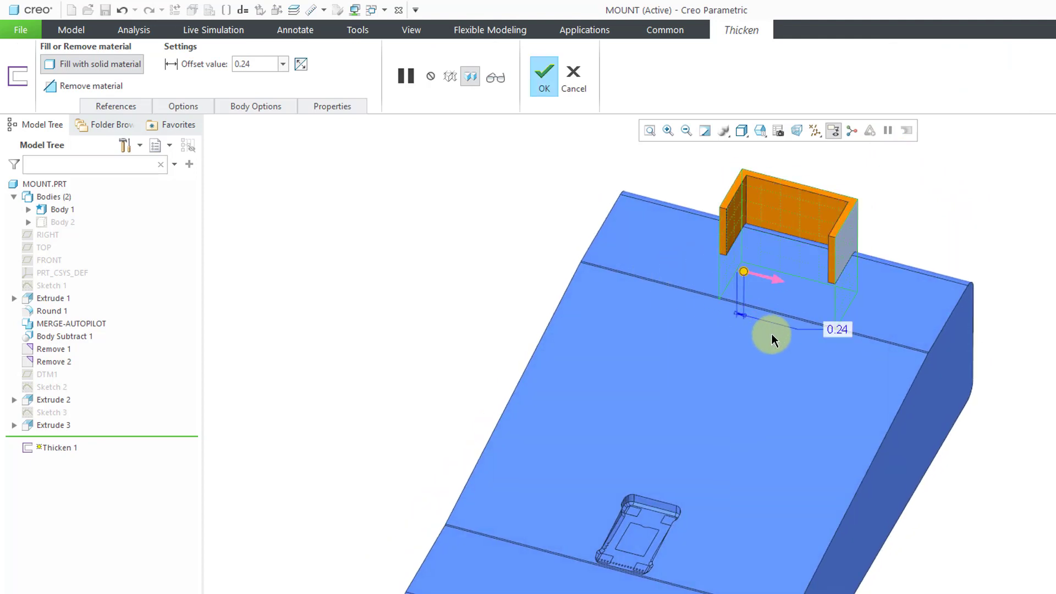
- Set the U-shaped quilt's thickening offset value to 1 and inspect the preview up close
double_click(843, 331)
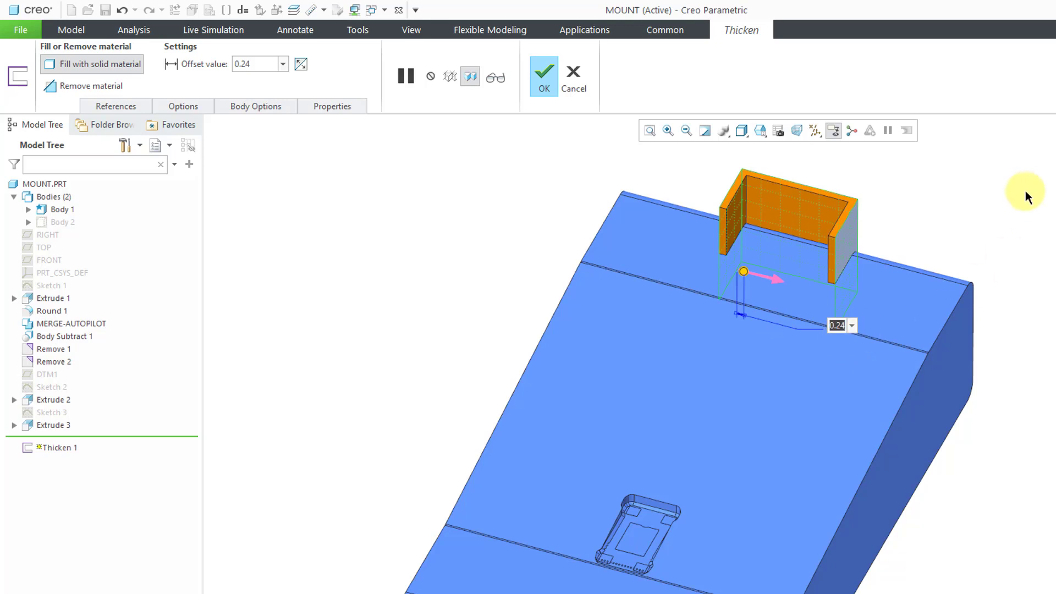
text(1)
key(Return)
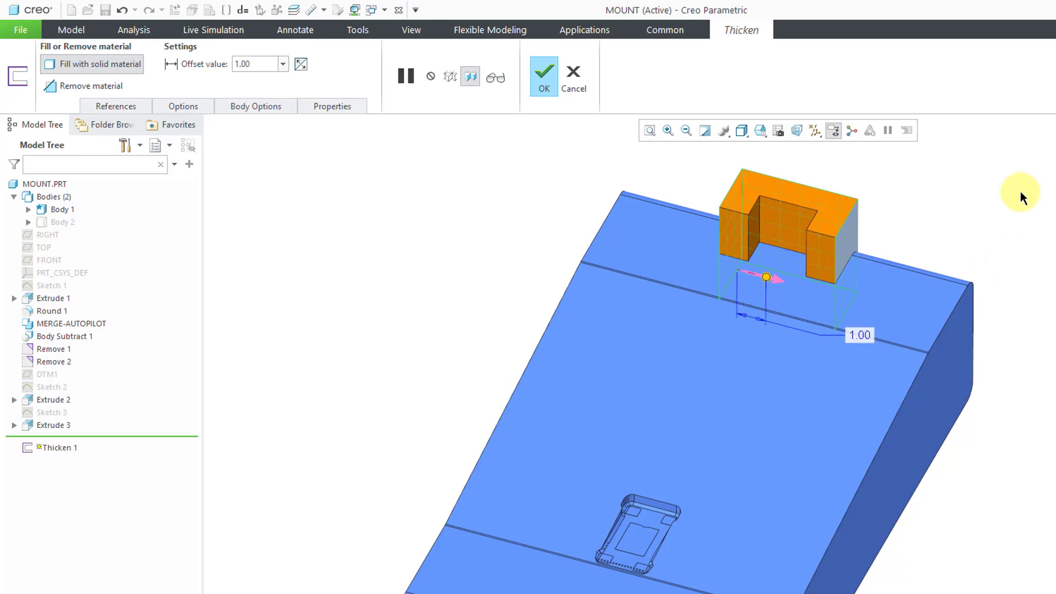
shift+middle_drag(702, 306, 625, 360)
middle_drag(706, 282, 714, 441)
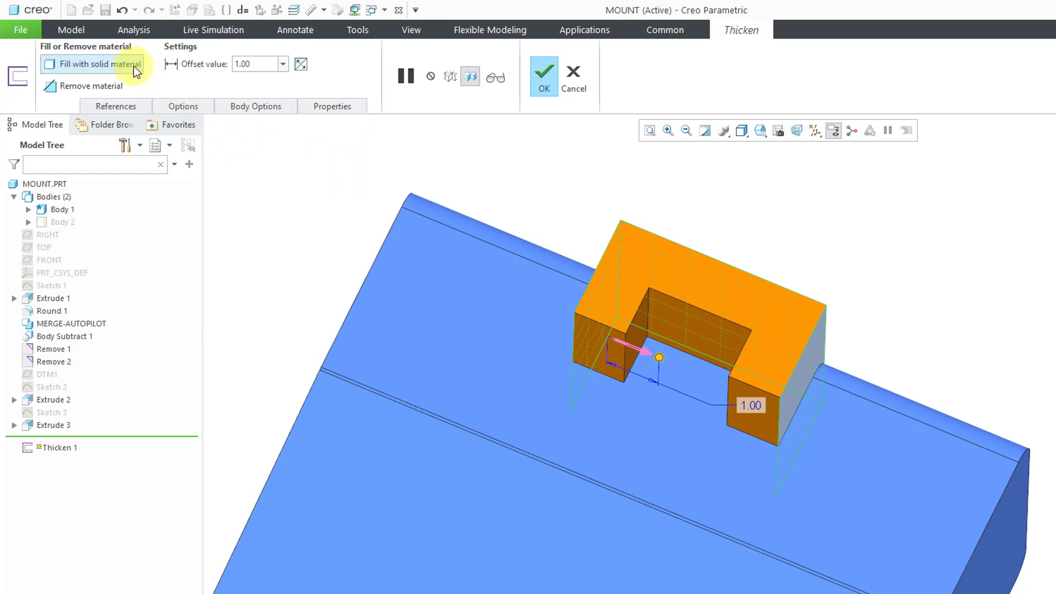
- Switch the Thicken feature to removing material and cycle the cut through both sides and symmetric, ending on the inner side
click(114, 85)
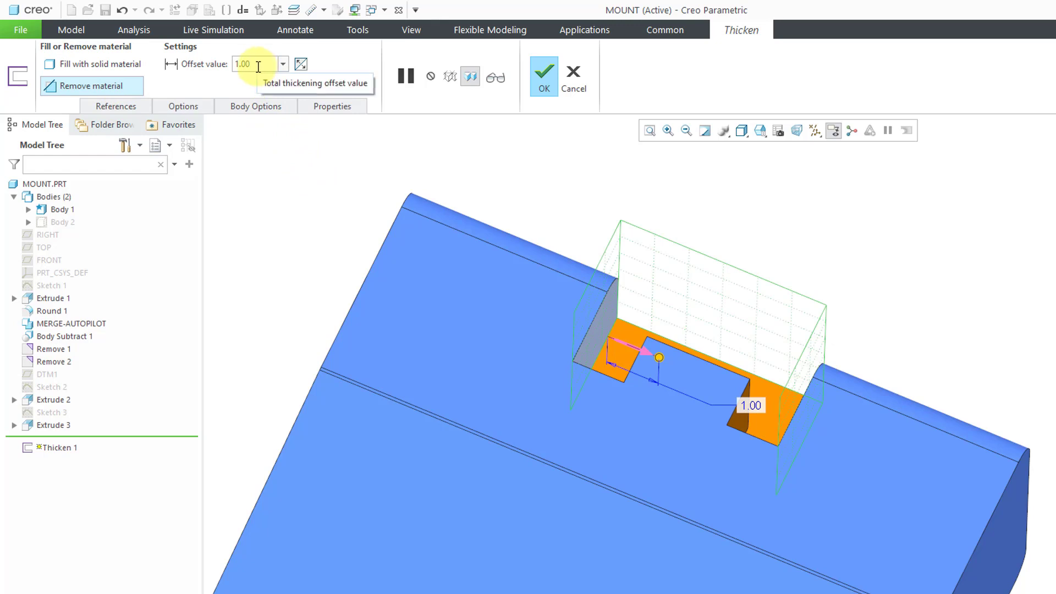
click(301, 64)
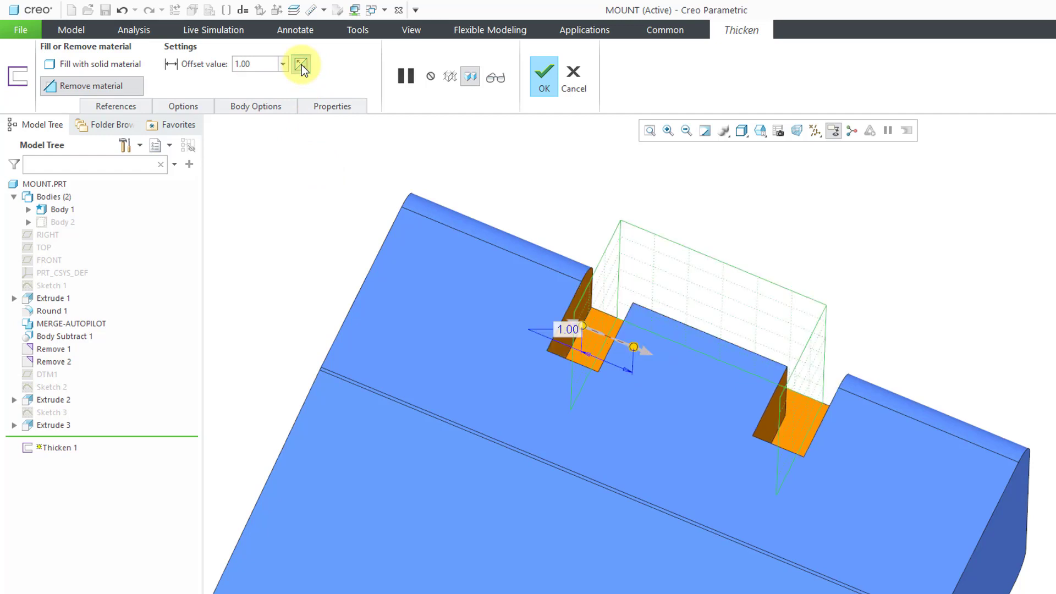
click(301, 65)
click(302, 65)
click(301, 65)
click(302, 65)
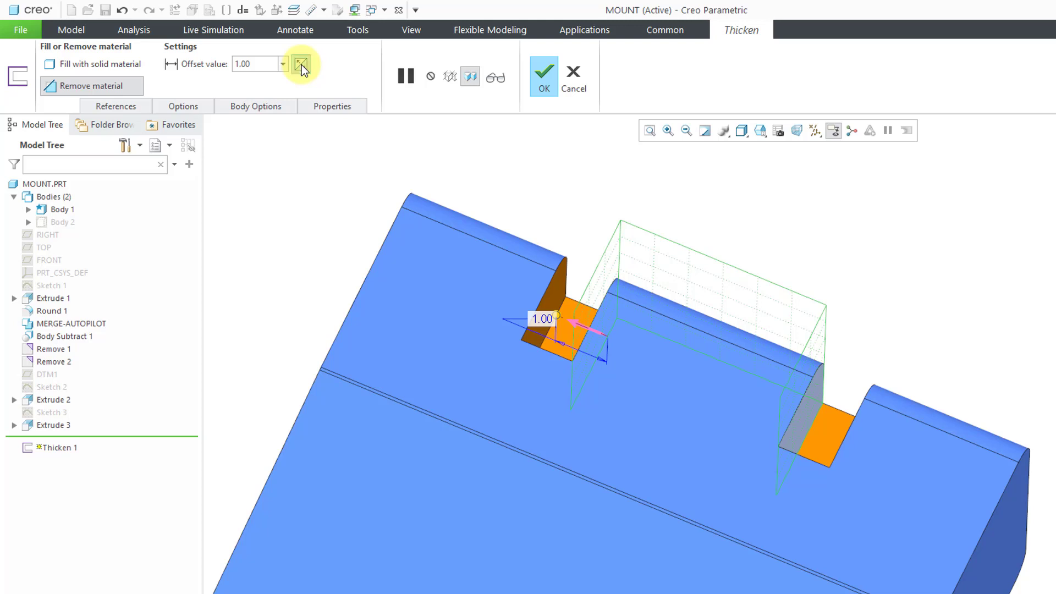
click(301, 65)
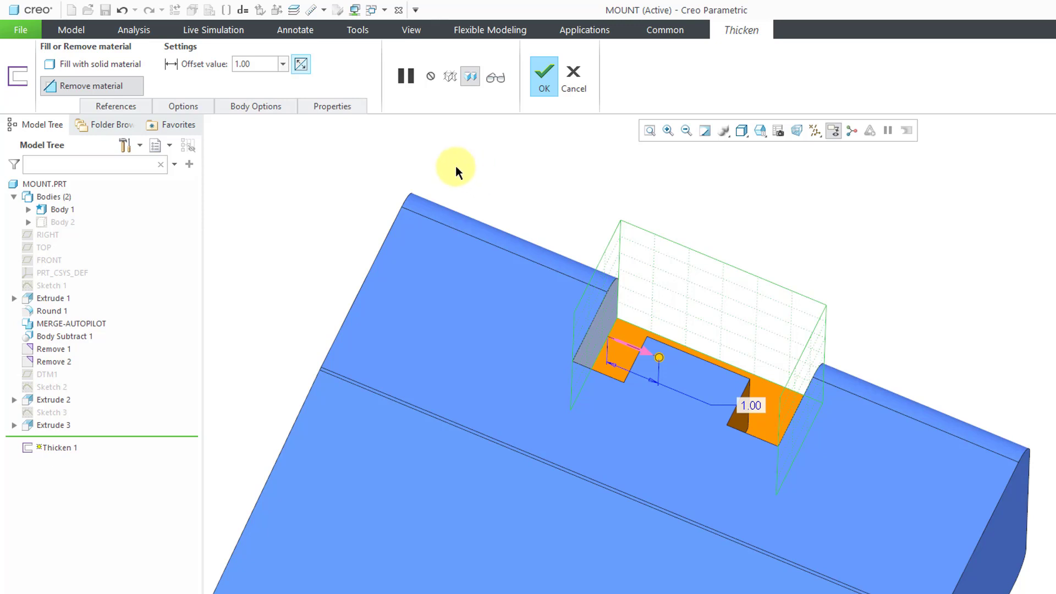
- Show the body options and cycle the cut between the outer side, symmetric and the inner side of the quilt
click(259, 105)
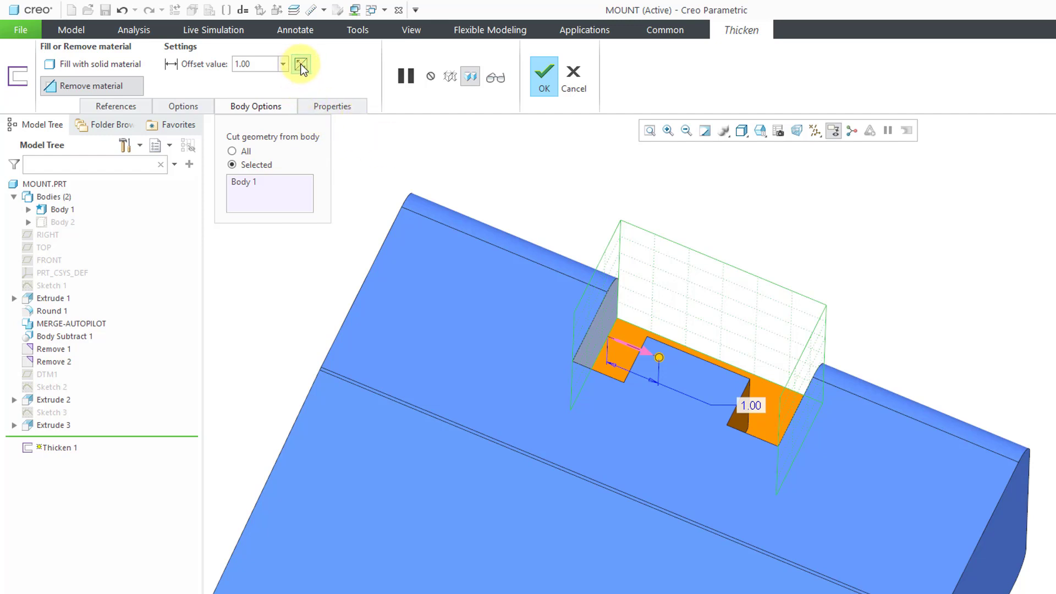
click(647, 358)
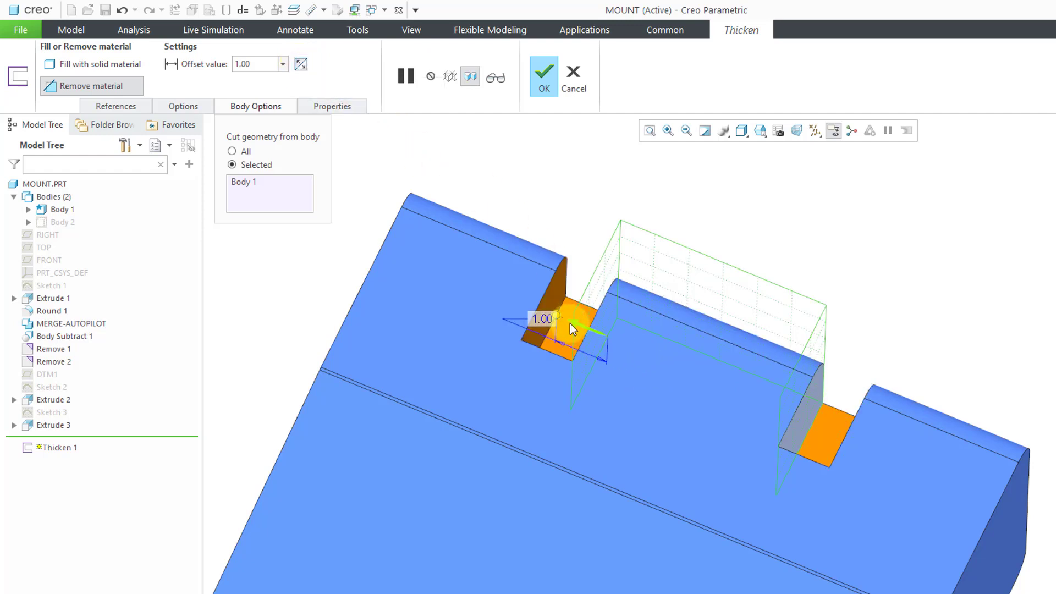
click(569, 323)
click(650, 357)
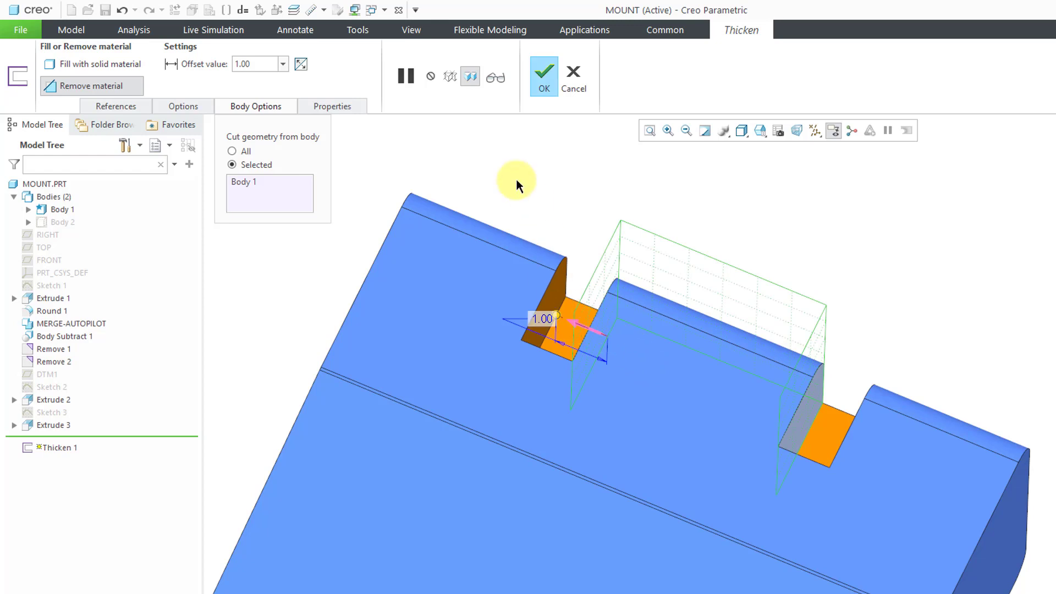
click(301, 65)
click(301, 65)
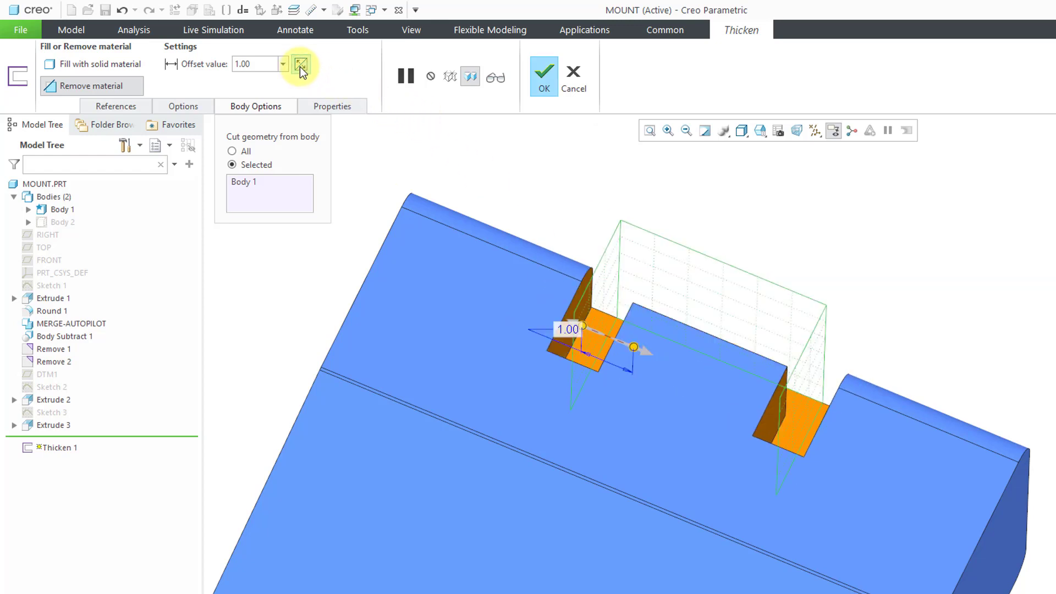
click(301, 64)
click(300, 65)
click(301, 65)
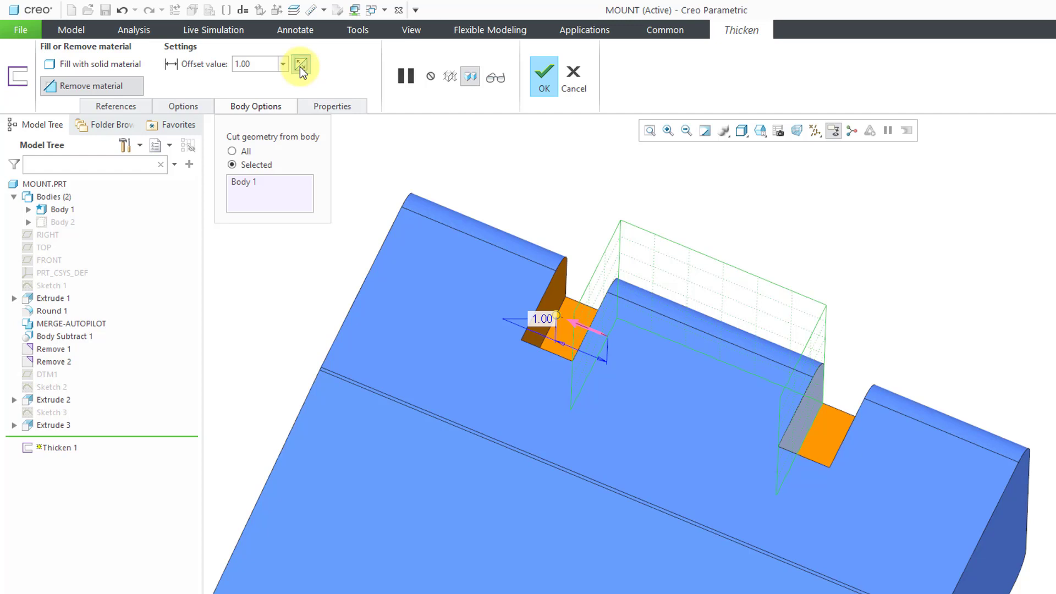
click(300, 65)
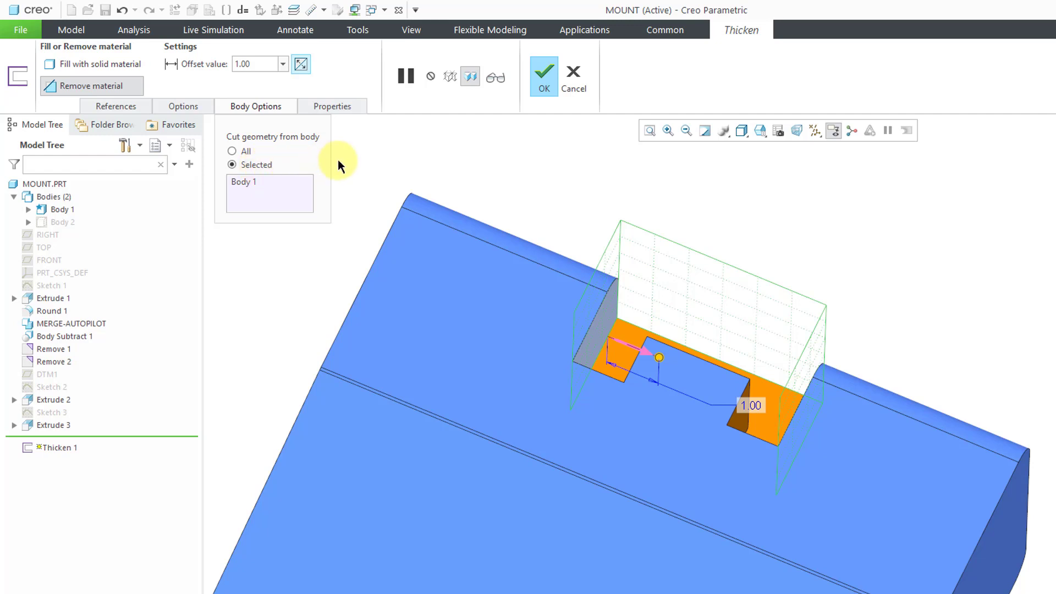
- Switch to filling with solid material, try the option to create a new body, and return to removing material
click(131, 66)
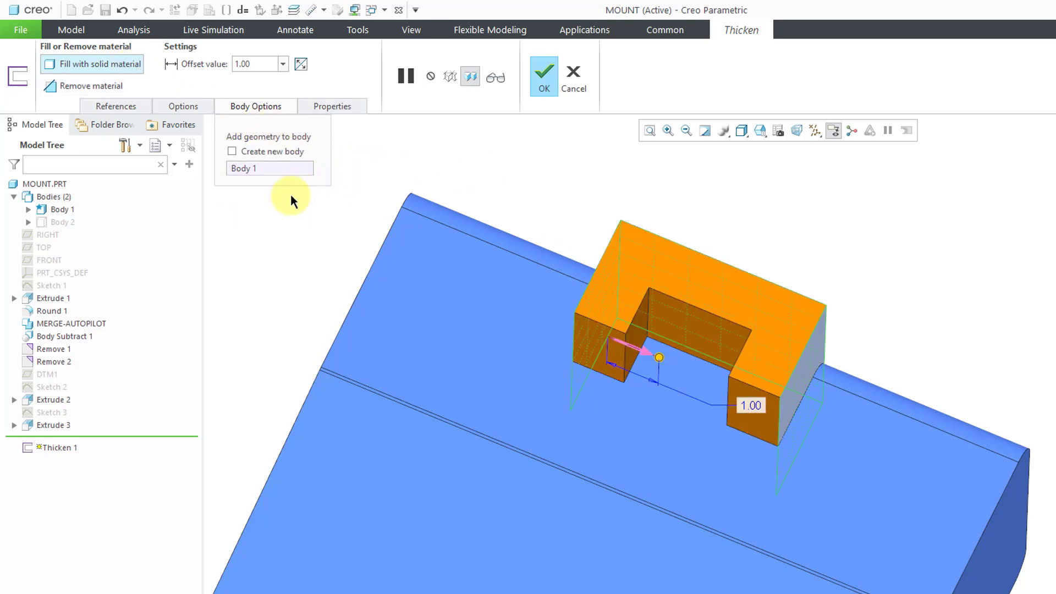
click(232, 151)
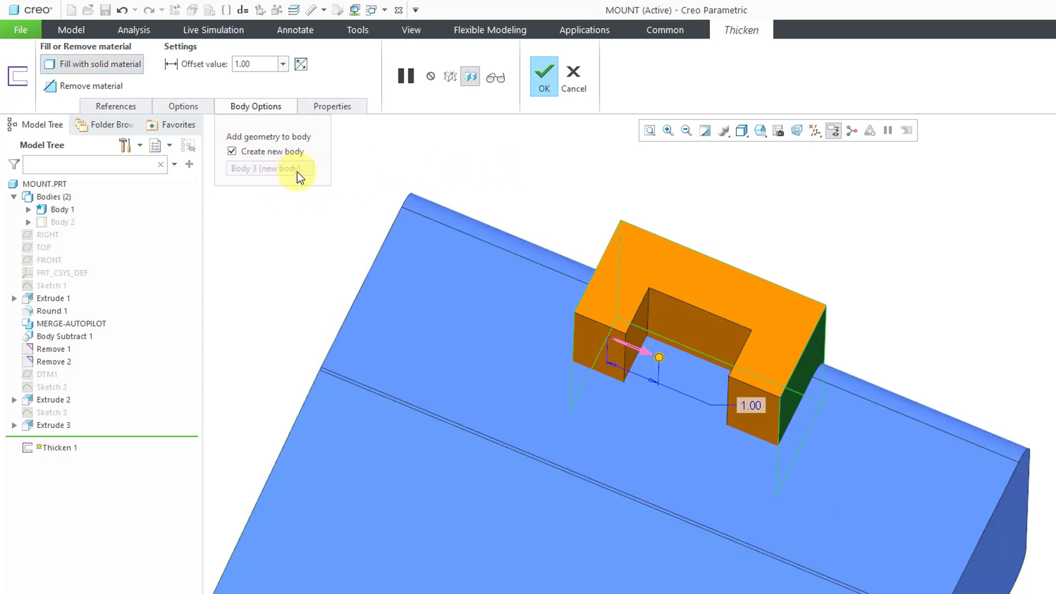
click(232, 152)
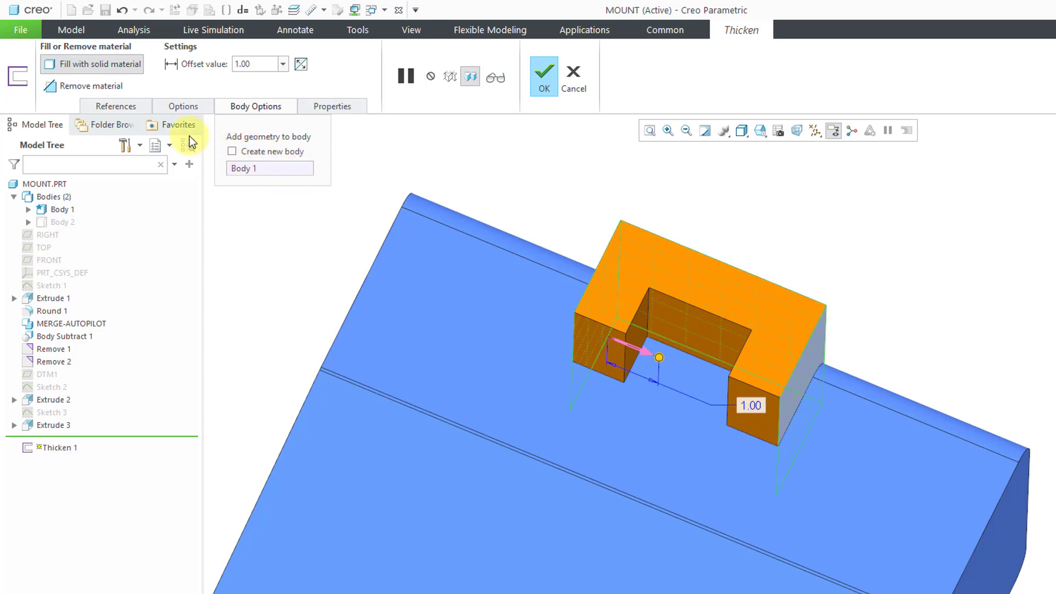
click(104, 88)
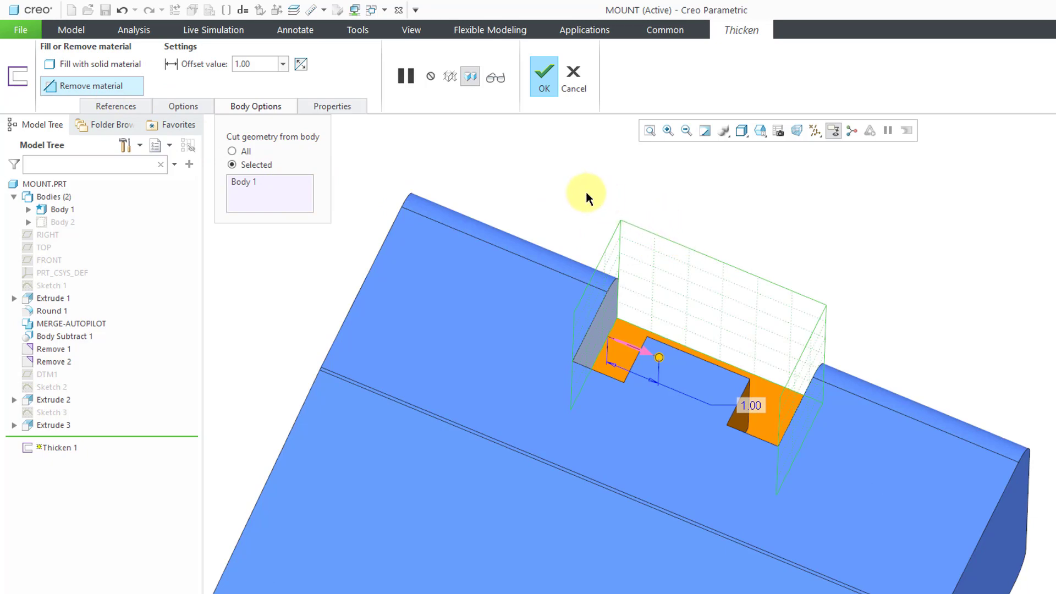
- Complete the material-removing Thicken feature on the MOUNT part and inspect the cut from other angles
click(545, 81)
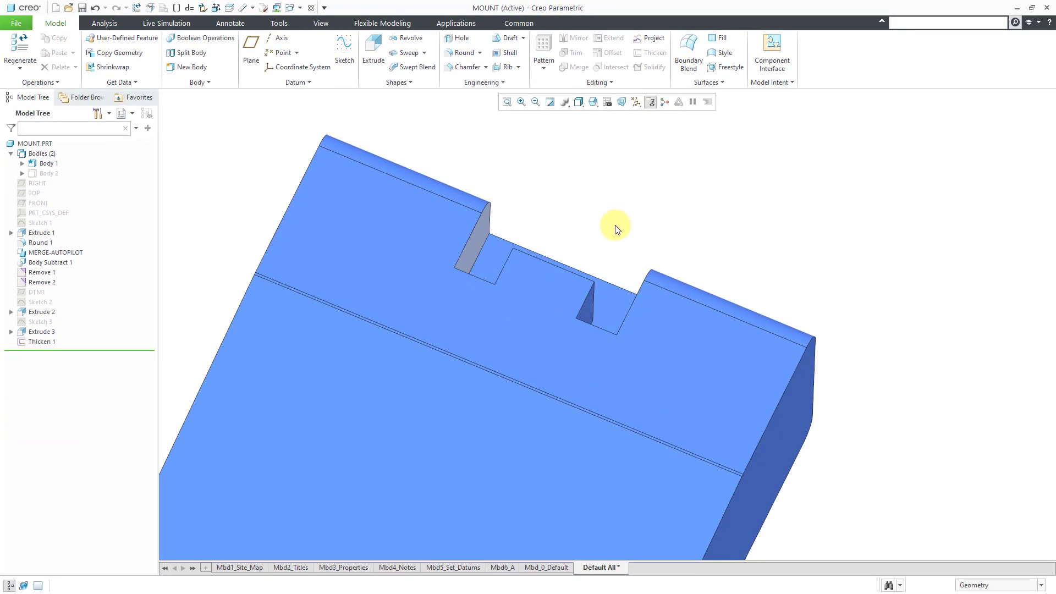
mouse_move(602, 239)
middle_down()
mouse_move(596, 250)
mouse_move(580, 200)
mouse_move(490, 214)
mouse_move(479, 228)
middle_up()
mouse_move(616, 219)
middle_down()
mouse_move(618, 272)
mouse_move(690, 285)
mouse_move(677, 267)
mouse_move(676, 297)
middle_up()
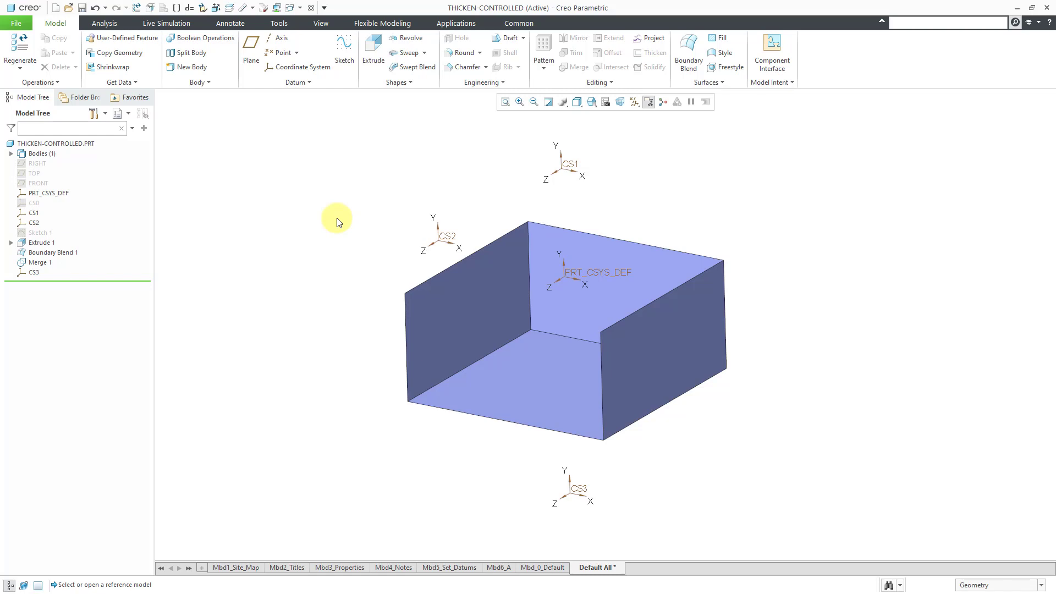
- Thicken the open-box quilt of the THICKEN-CONTROLLED part with an offset value of 1.00
click(503, 315)
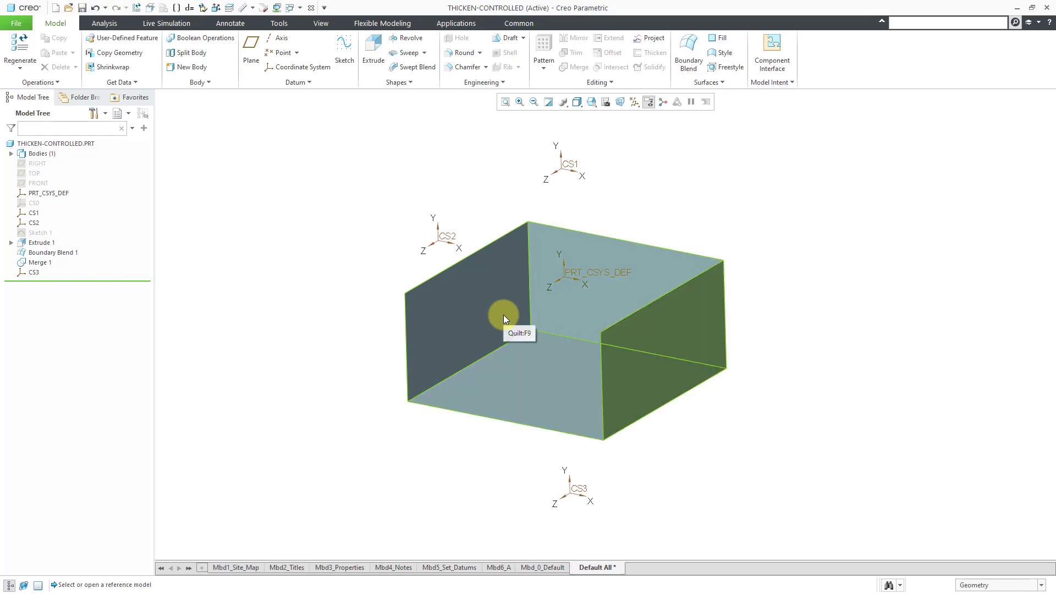
click(503, 315)
click(549, 267)
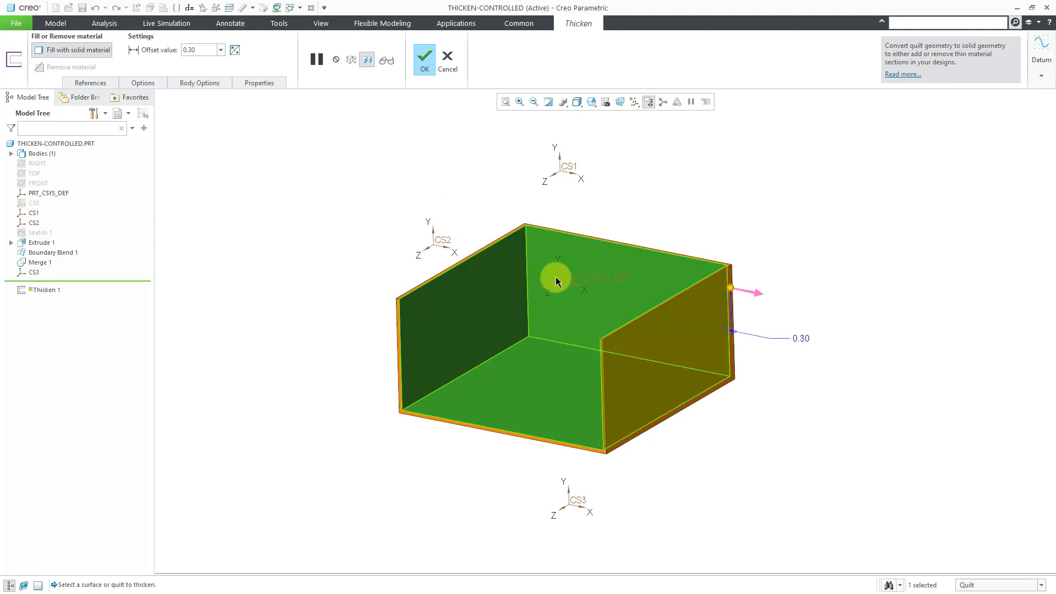
double_click(802, 338)
text(1)
key(Return)
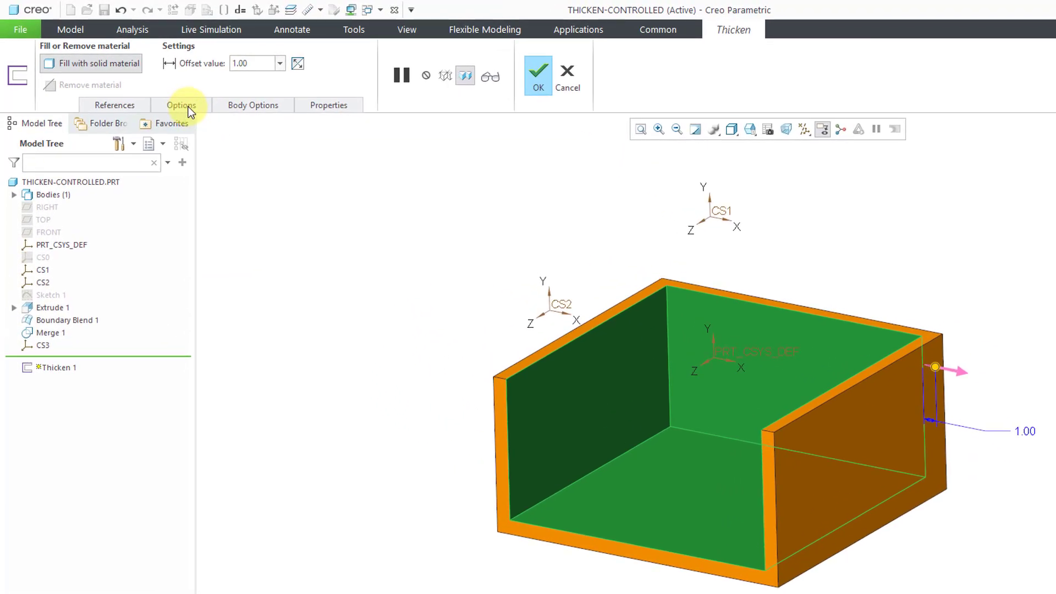
- Review the Thicken fit options Normal to surface, Automatic fit and Controlled fit without changing the selection
click(181, 105)
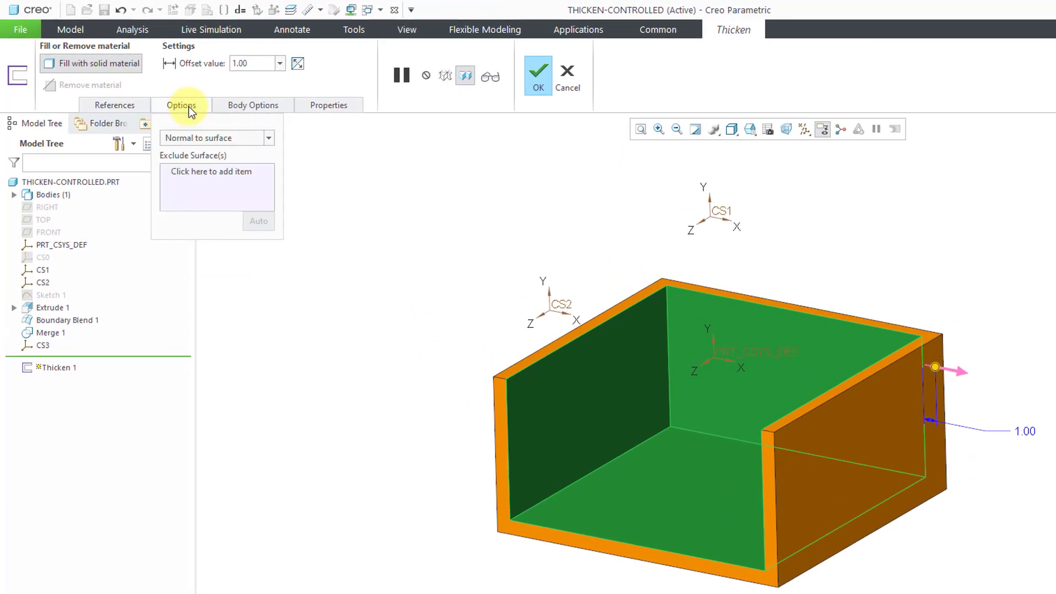
click(268, 141)
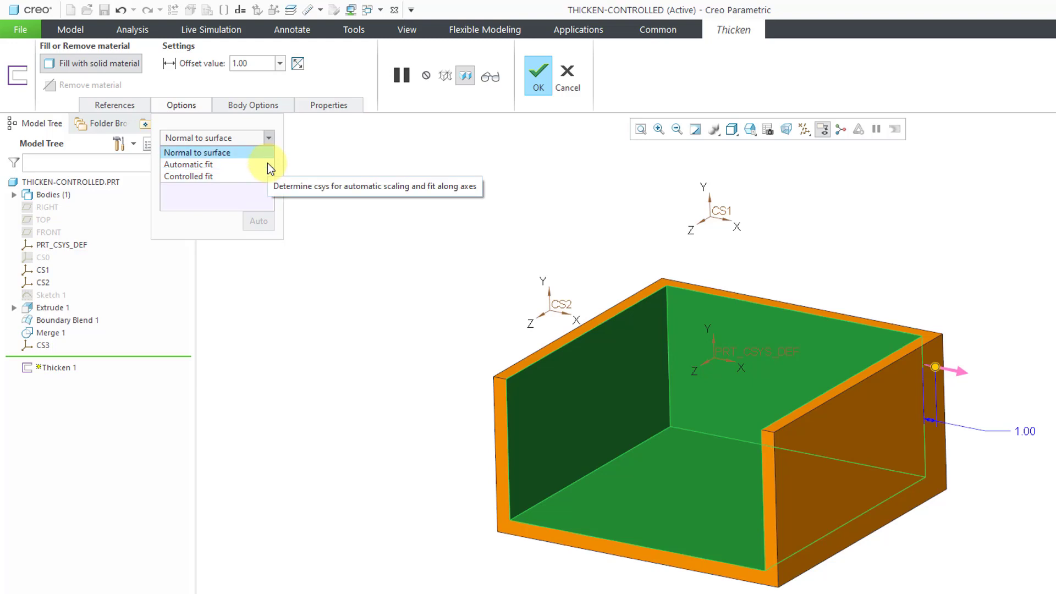
click(328, 139)
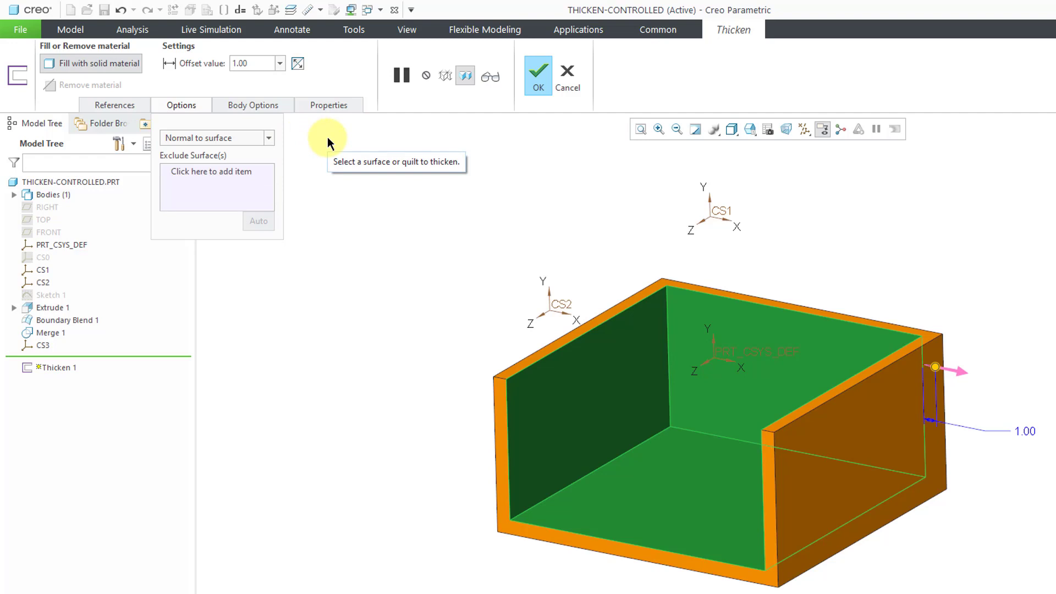
click(269, 137)
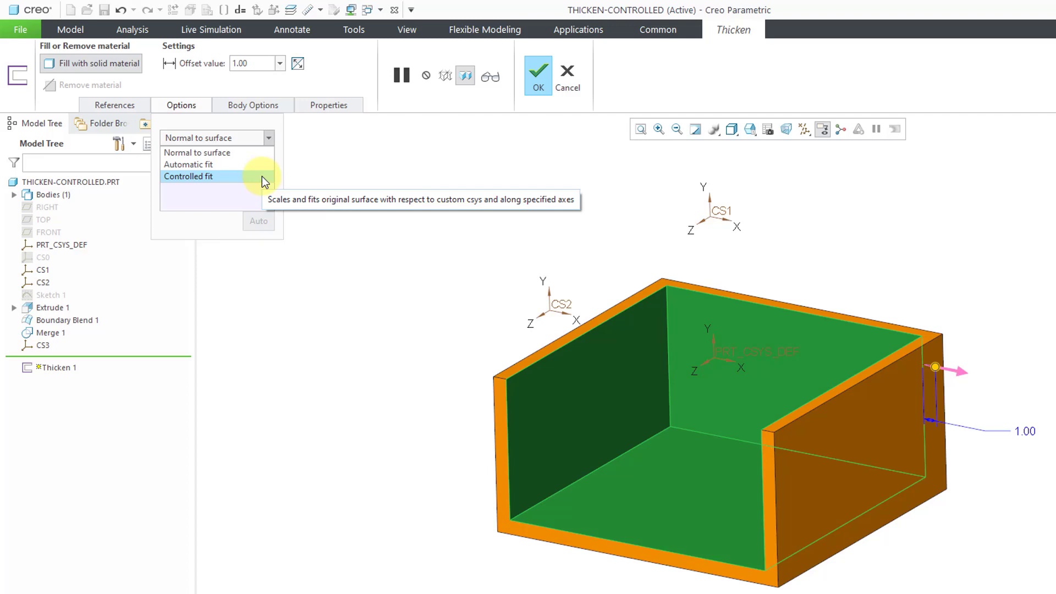
click(352, 181)
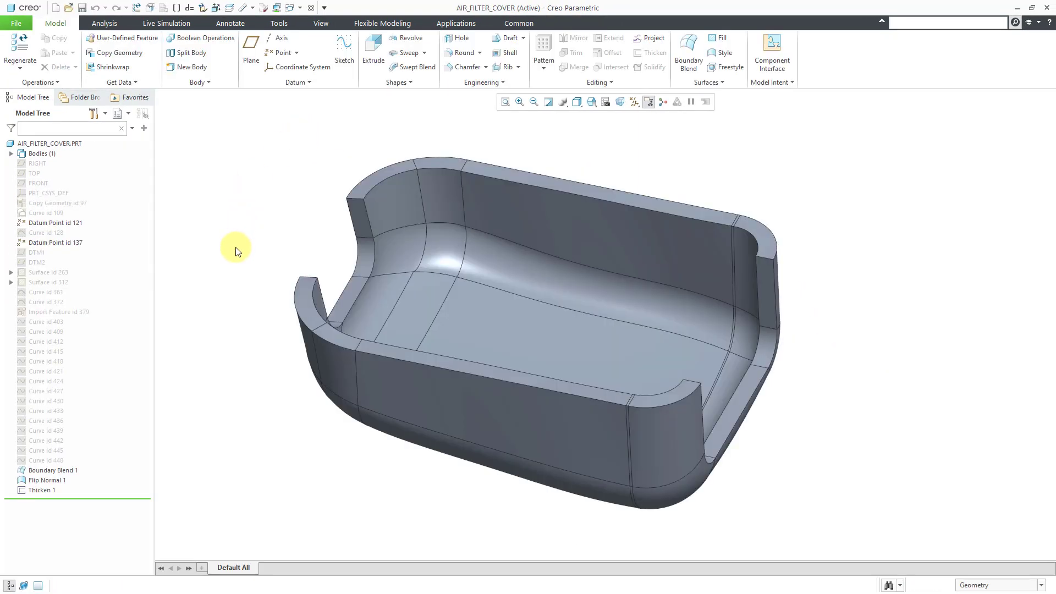
- Edit the definition of Thicken 1 in the AIR_FILTER_COVER part and set its offset value to 8.00
click(43, 490)
click(70, 440)
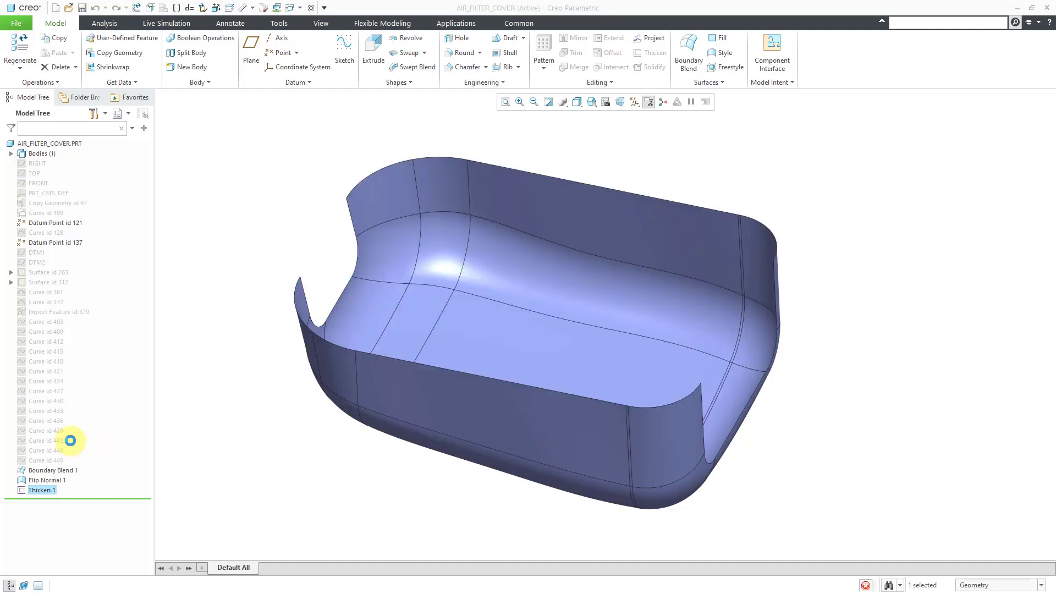
click(740, 285)
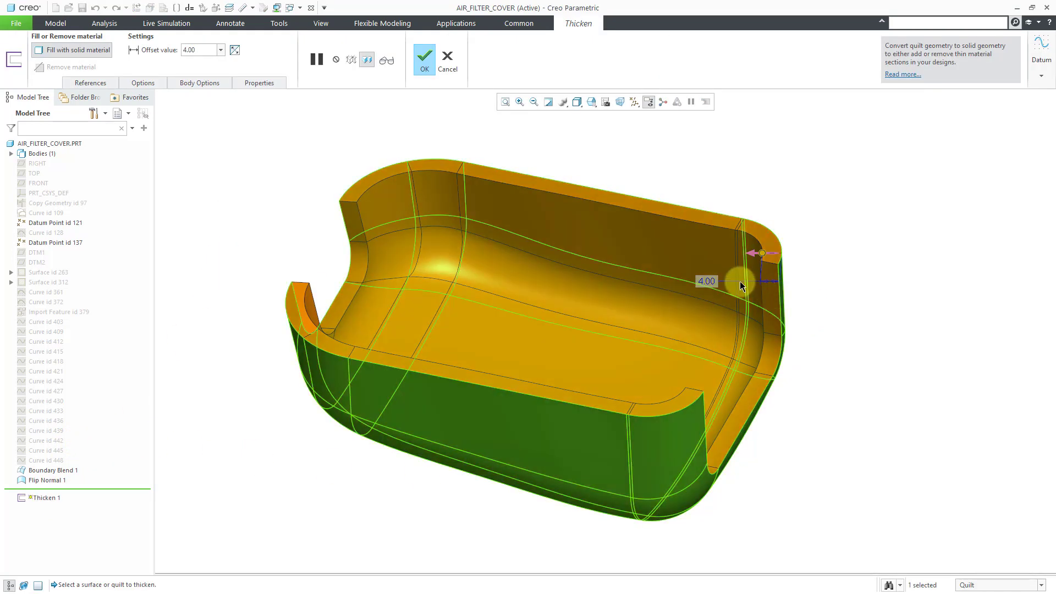
double_click(710, 280)
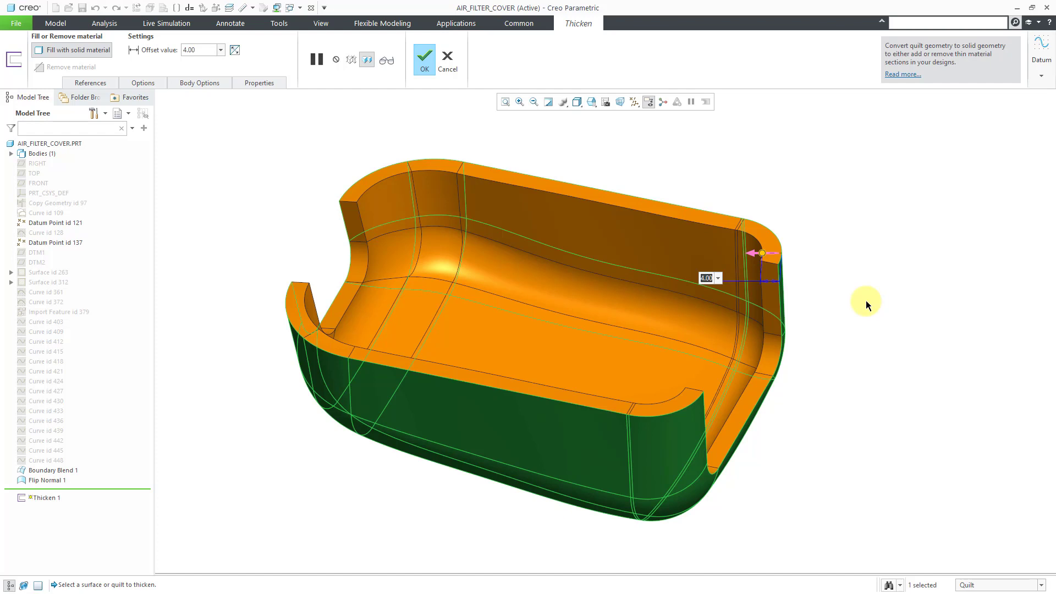
text(8)
key(Return)
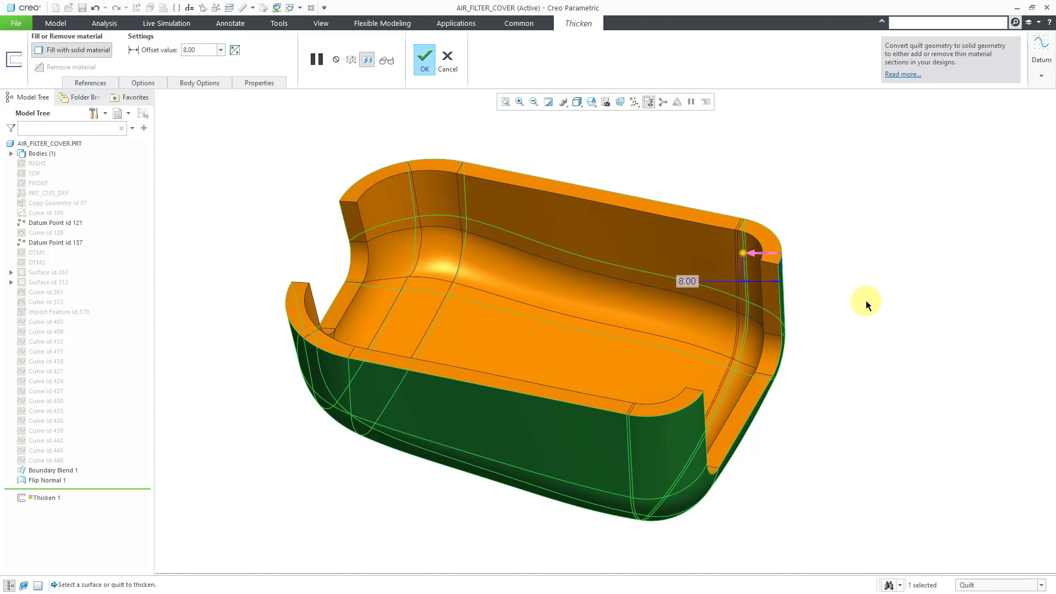
- Complete the Thicken feature, accept the recommended Special Handling definition for the affected surfaces, and inspect the geometry
click(434, 67)
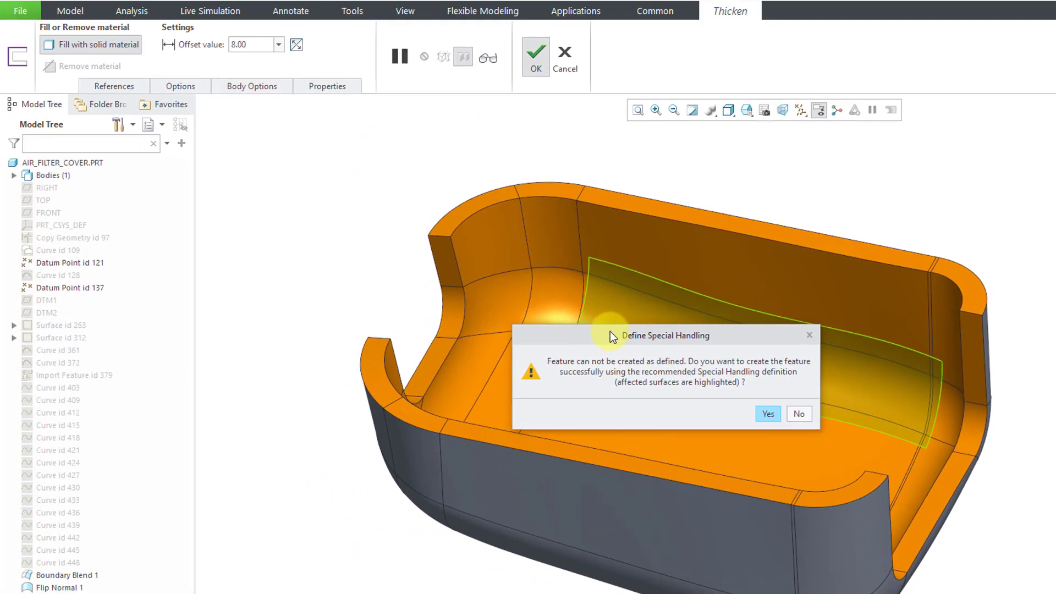
drag(615, 333, 293, 189)
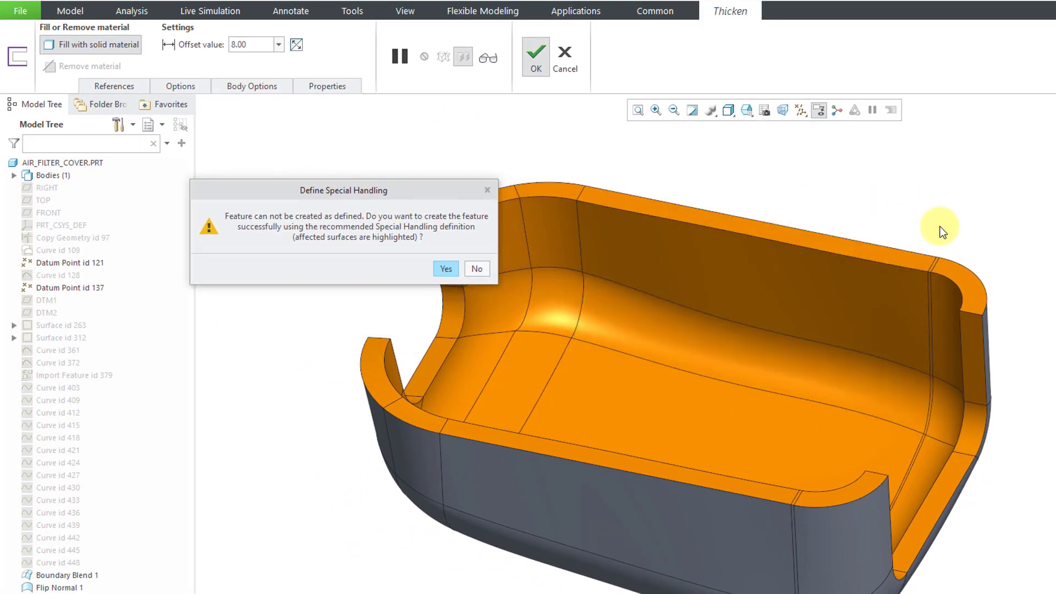
mouse_move(886, 411)
middle_down()
mouse_move(884, 478)
mouse_move(881, 434)
mouse_move(906, 401)
mouse_move(884, 406)
middle_up()
click(443, 269)
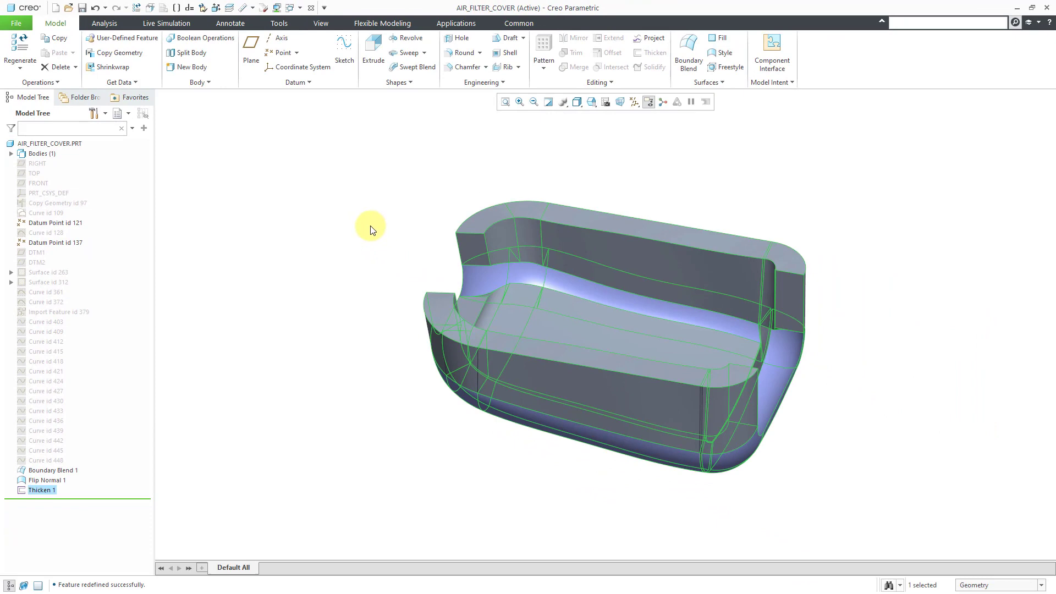
mouse_move(372, 227)
middle_down()
mouse_move(380, 247)
mouse_move(370, 302)
mouse_move(383, 236)
mouse_move(367, 216)
mouse_move(373, 226)
mouse_move(361, 236)
mouse_move(373, 229)
mouse_move(374, 240)
mouse_move(346, 212)
middle_up()
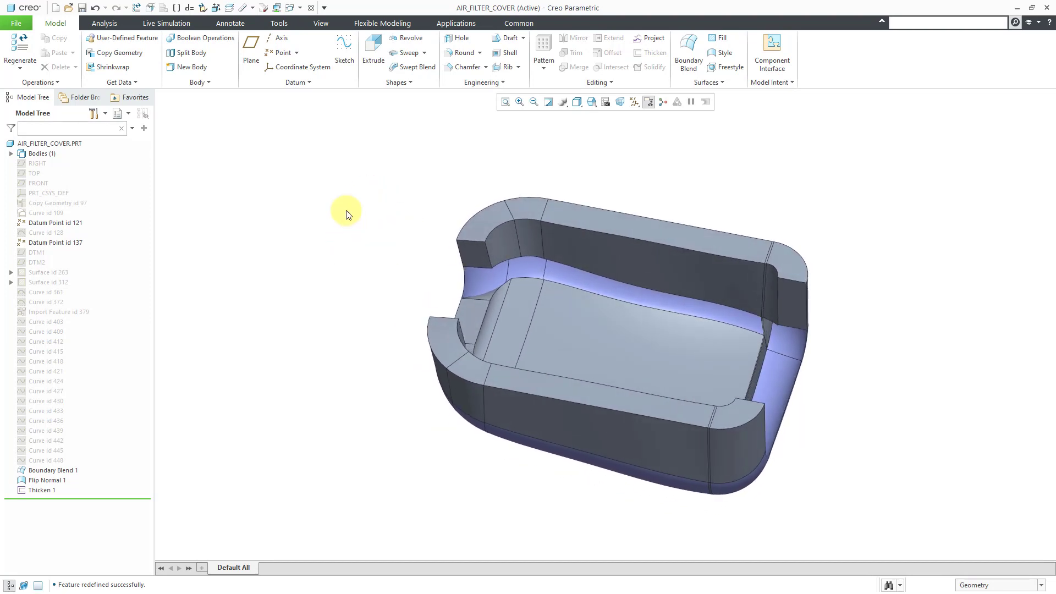
- Redefine Thicken 1 and remove all surfaces from its excluded surfaces
click(47, 490)
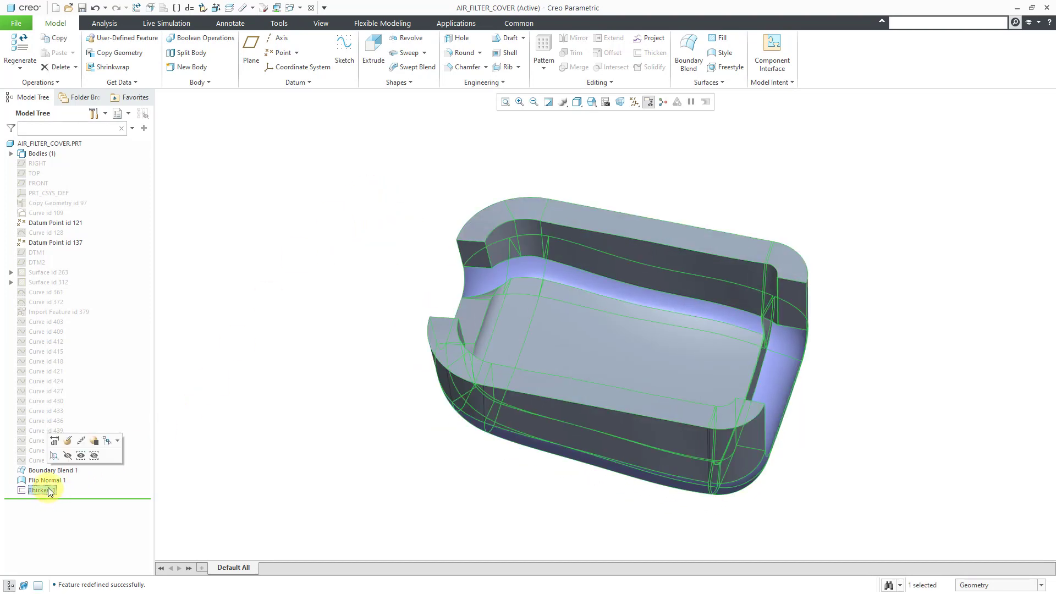
click(67, 441)
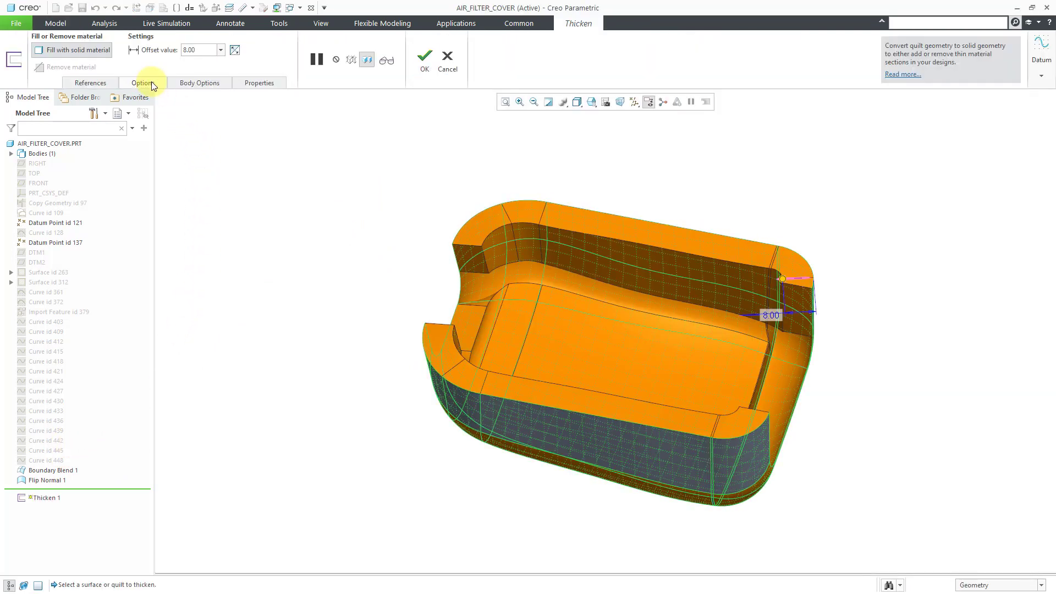
click(148, 83)
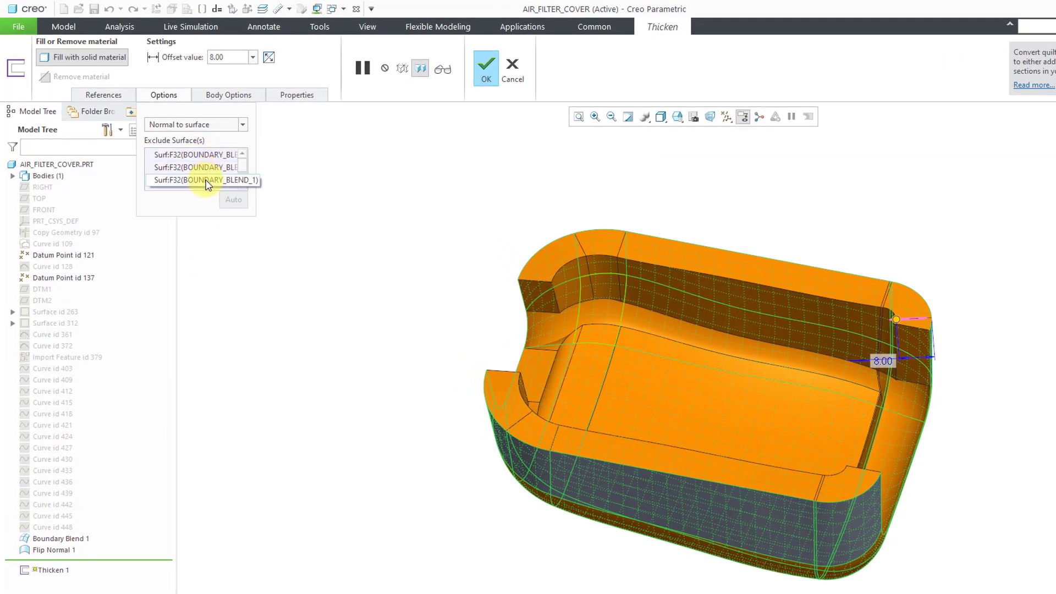
right_click(204, 154)
click(238, 176)
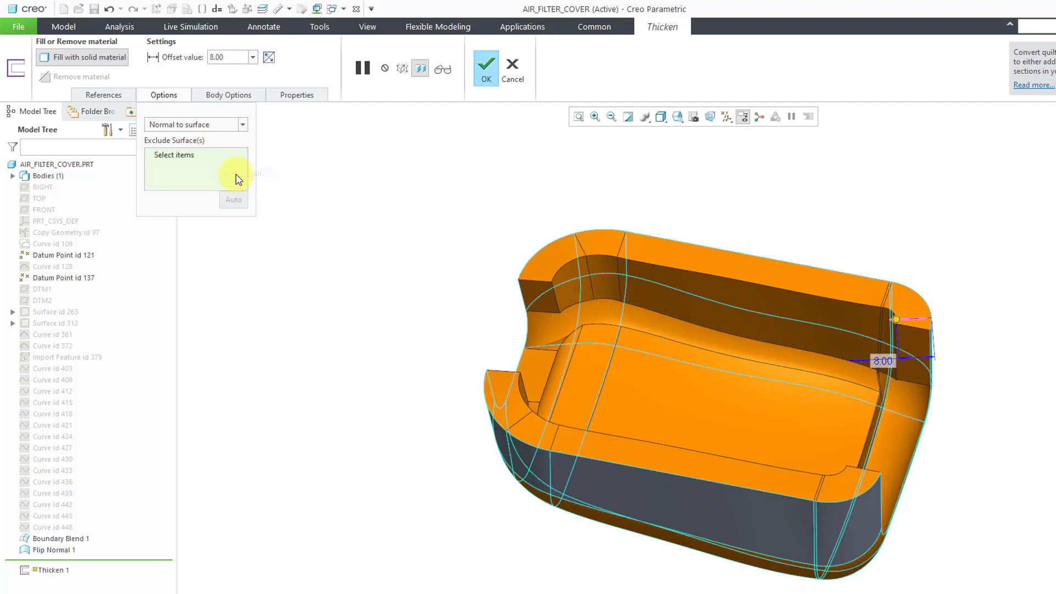
- Change the thickening from Normal to surface to Automatic fit, complete the feature and inspect the cover's walls
click(218, 125)
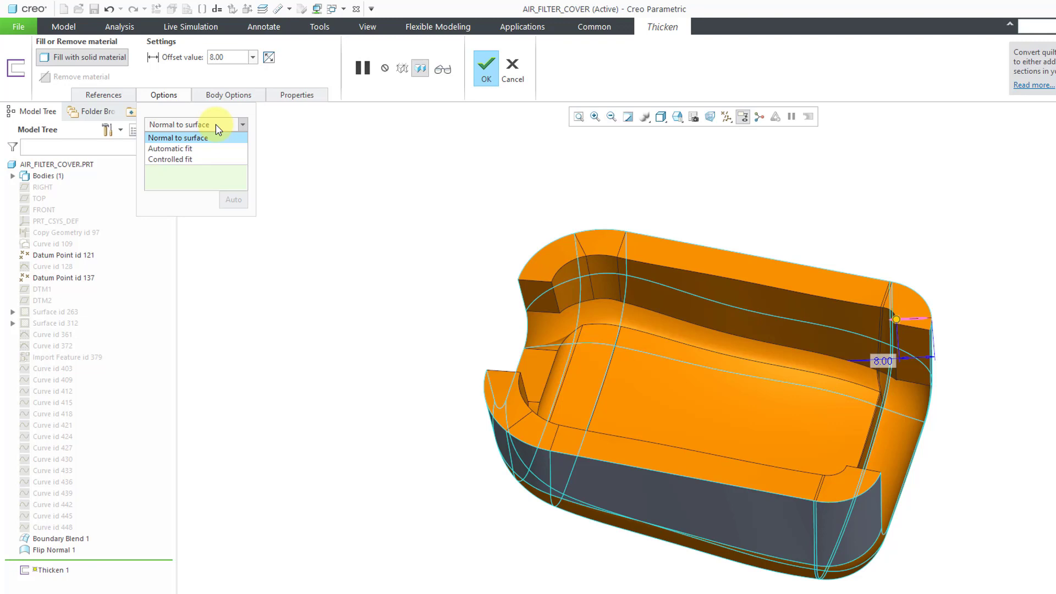
click(205, 152)
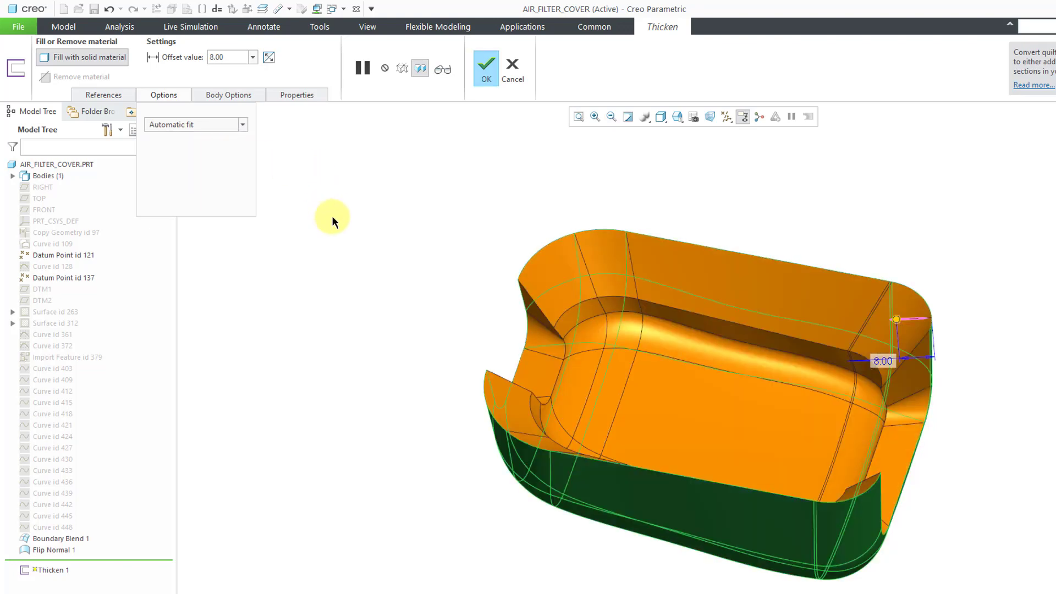
mouse_move(398, 308)
middle_down()
mouse_move(424, 269)
mouse_move(447, 275)
mouse_move(351, 295)
mouse_move(370, 306)
mouse_move(398, 274)
mouse_move(386, 291)
middle_up()
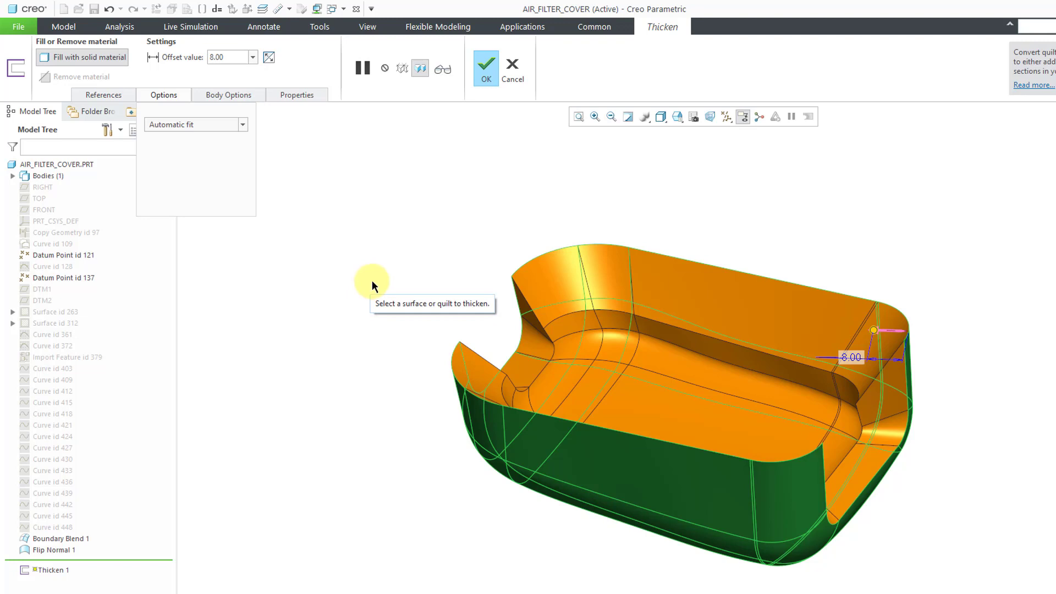
click(486, 80)
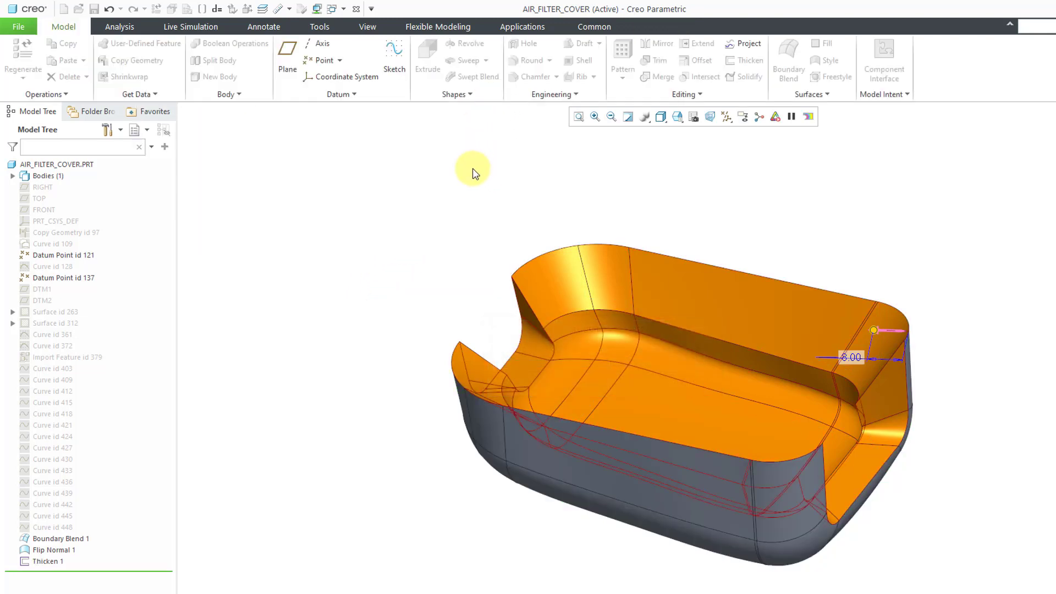
mouse_move(495, 274)
middle_down()
mouse_move(550, 280)
mouse_move(569, 302)
mouse_move(484, 283)
mouse_move(475, 313)
mouse_move(487, 333)
mouse_move(512, 313)
mouse_move(499, 303)
middle_up()
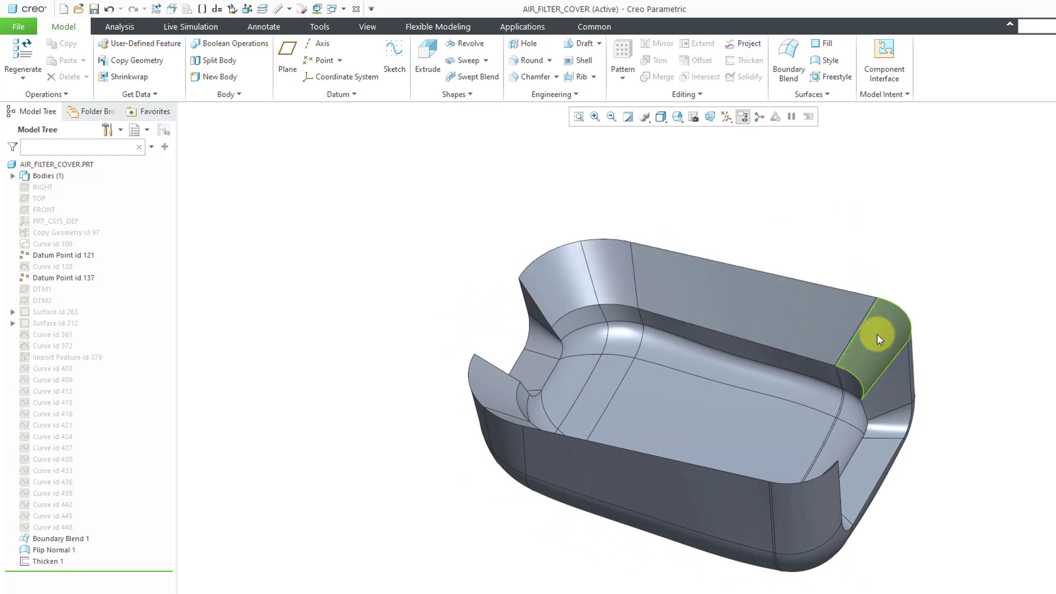
middle_drag(444, 349, 435, 348)
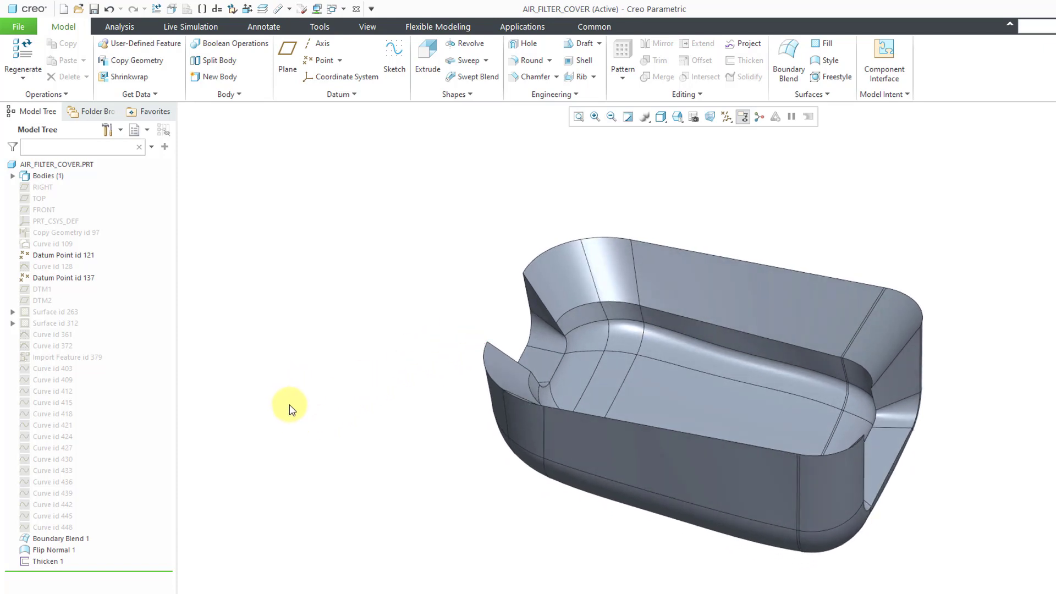
- Redefine Thicken 1 to use Controlled fit about PRT_CSYS_DEF with X, Y and Z translation allowed, and complete the feature
click(42, 563)
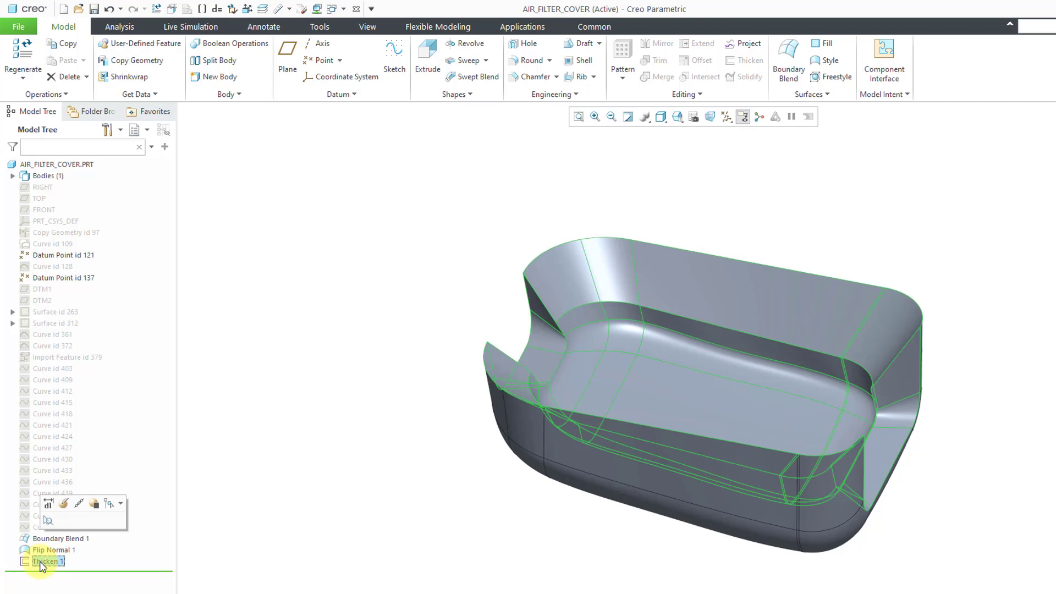
click(63, 504)
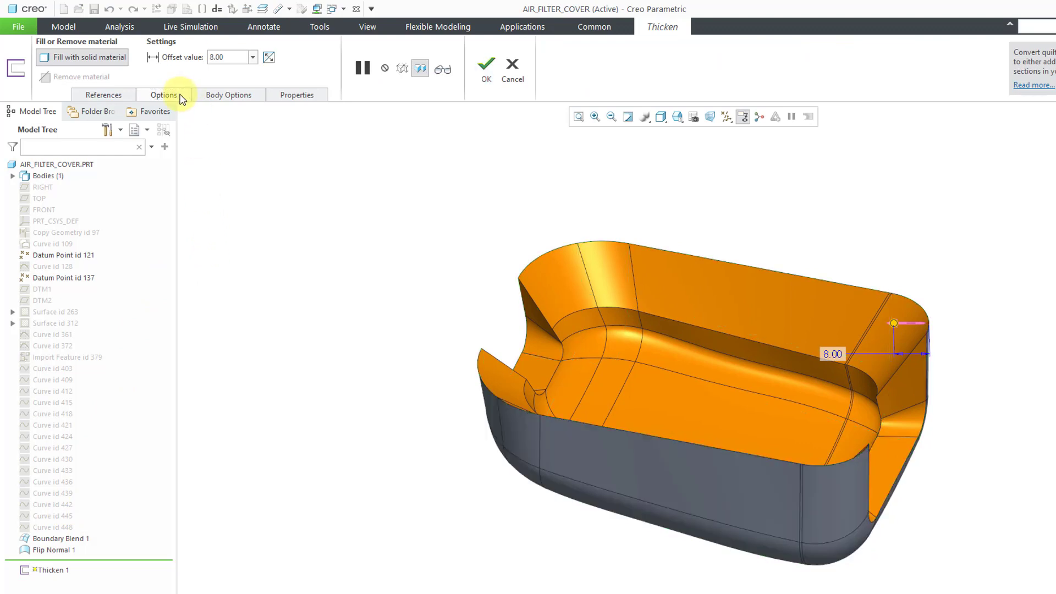
click(165, 95)
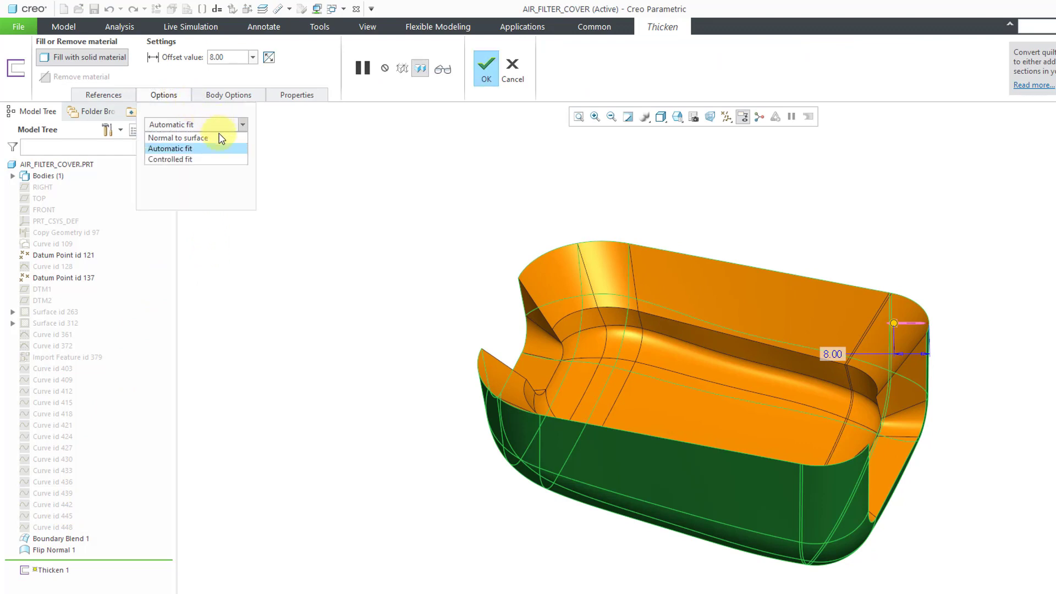
click(214, 160)
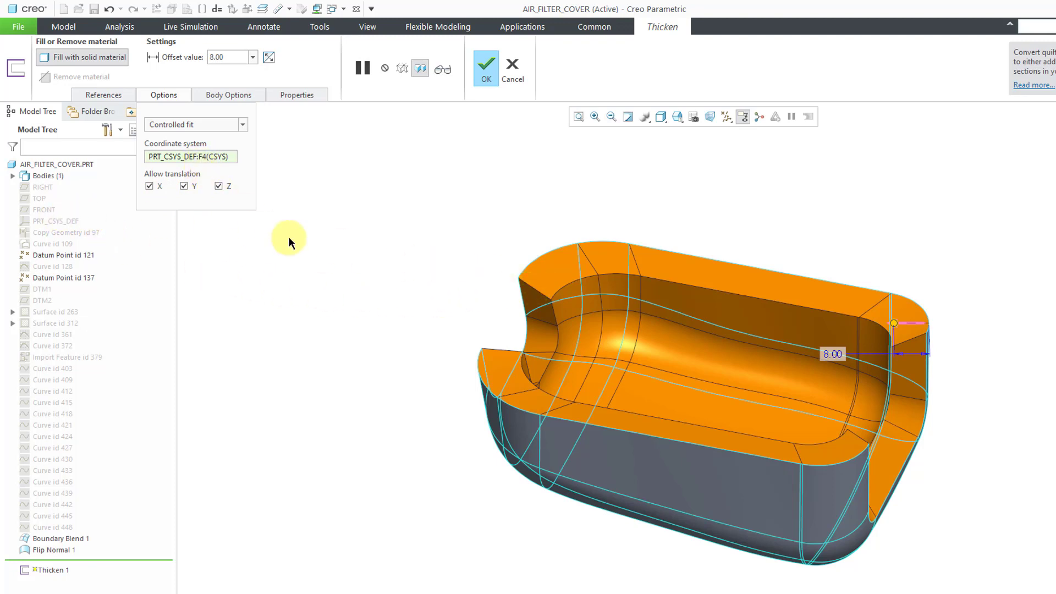
click(486, 69)
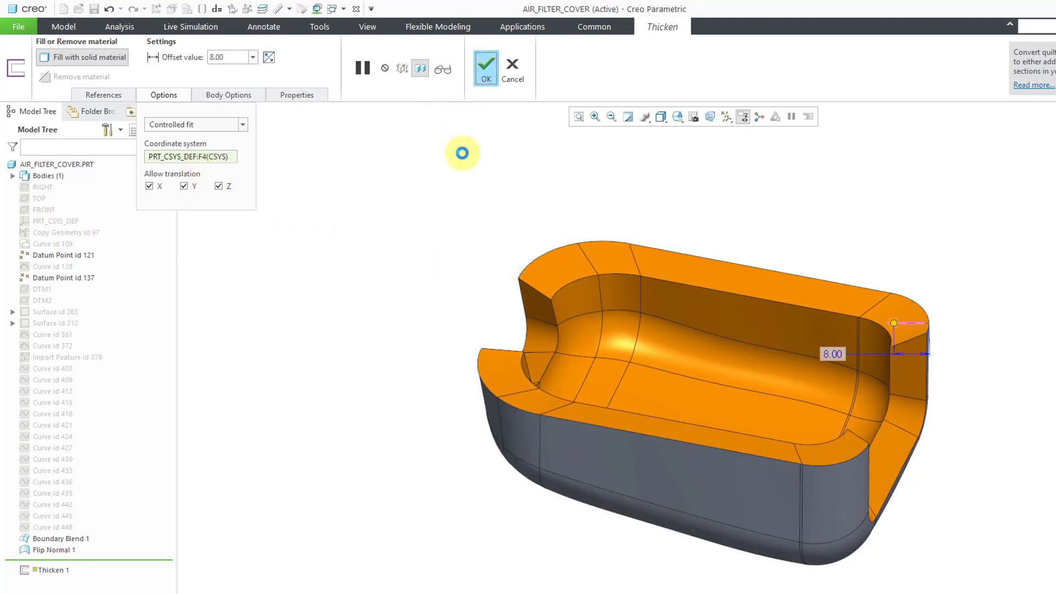
mouse_move(462, 174)
middle_down()
mouse_move(533, 226)
mouse_move(549, 216)
mouse_move(502, 238)
mouse_move(484, 278)
mouse_move(512, 238)
mouse_move(523, 253)
mouse_move(503, 314)
mouse_move(519, 222)
mouse_move(505, 245)
middle_up()
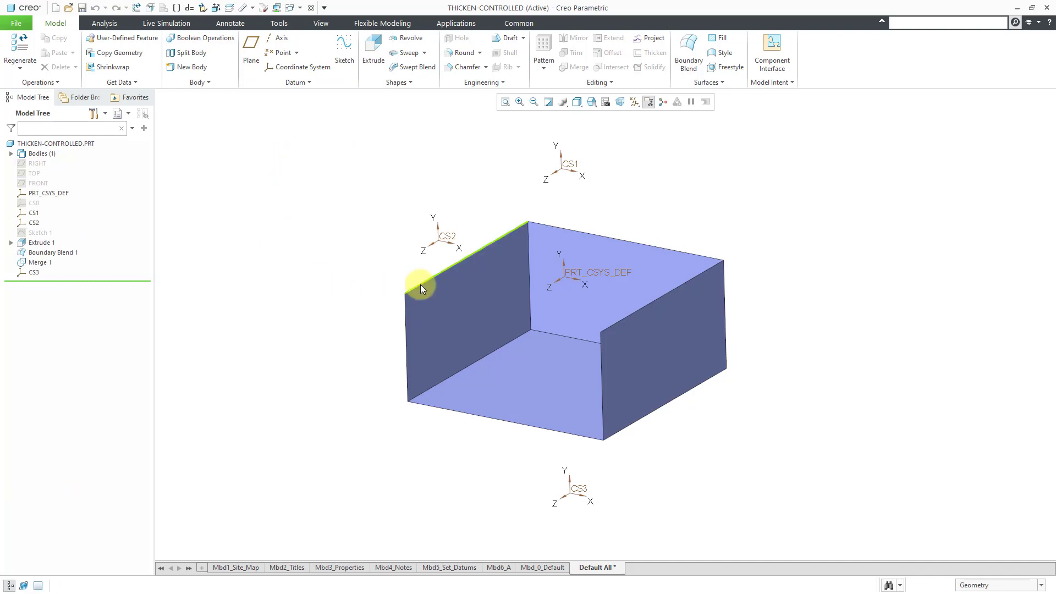
- Start a Thicken feature on the open box quilt and set its offset value to 1
click(461, 292)
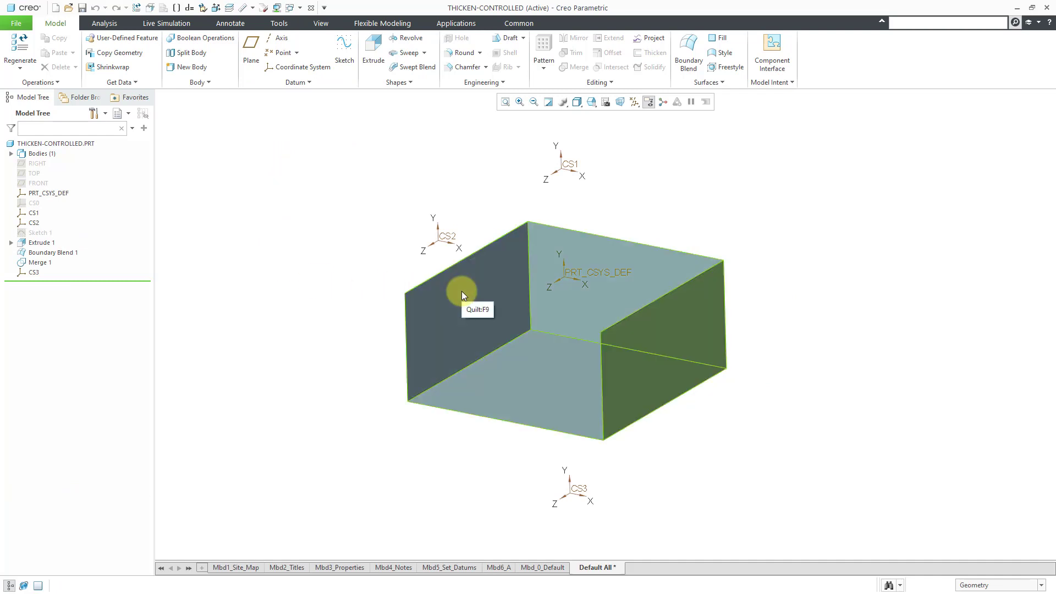
click(461, 292)
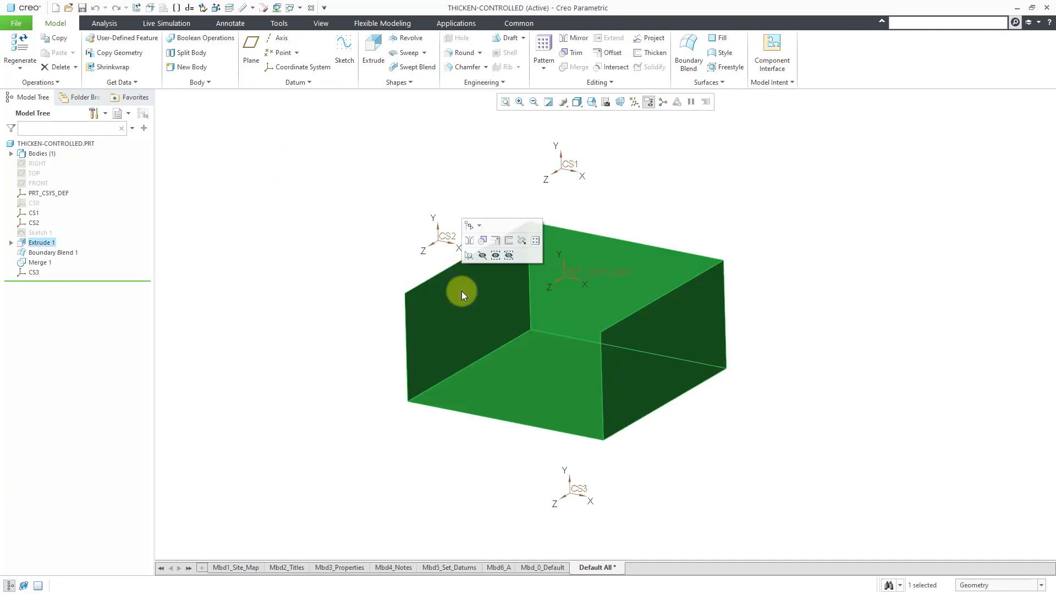
click(512, 242)
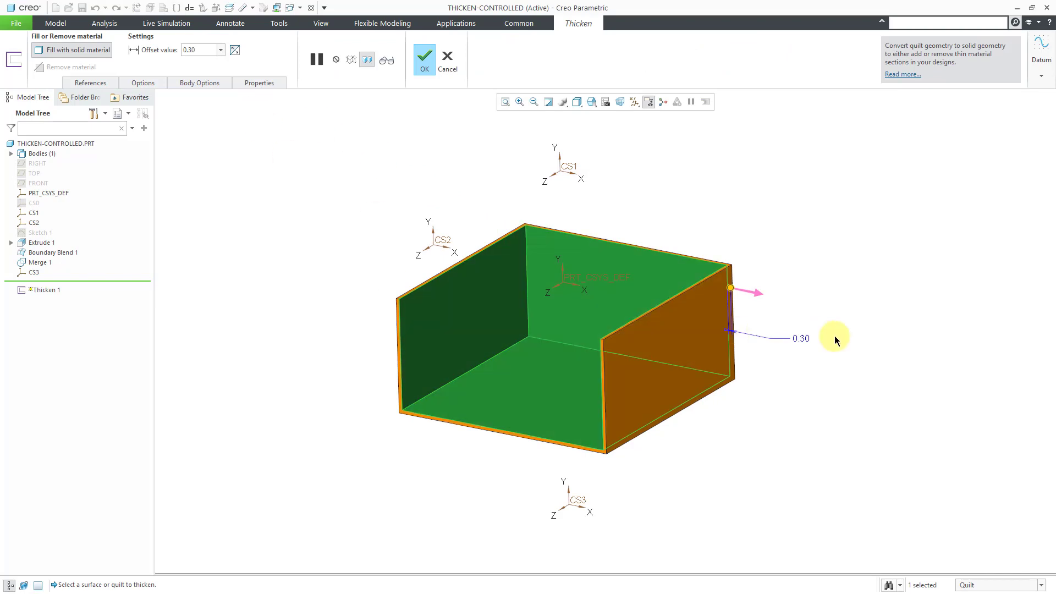
double_click(800, 339)
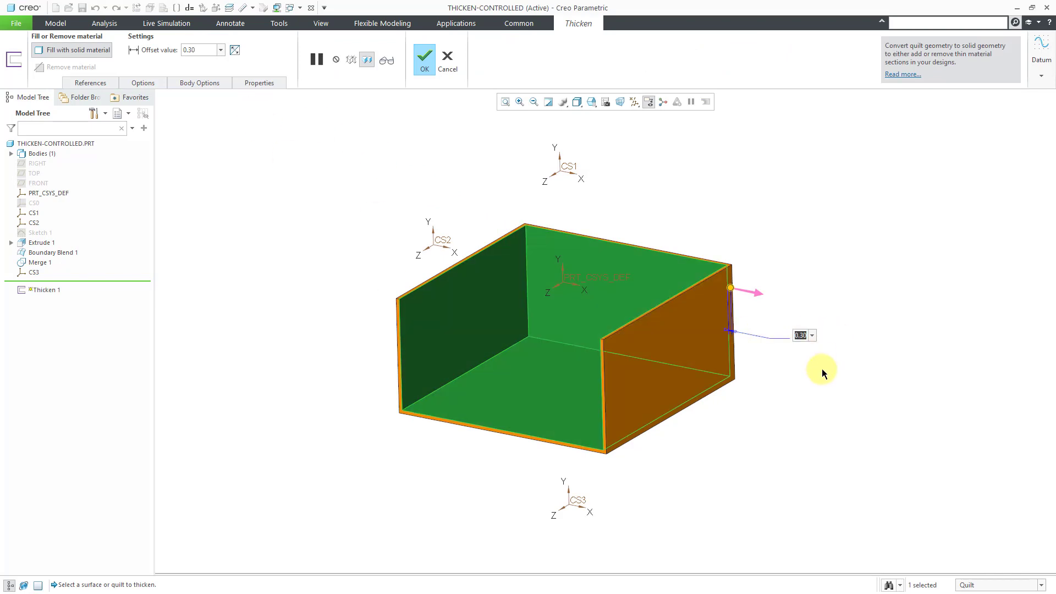
text(1)
key(Return)
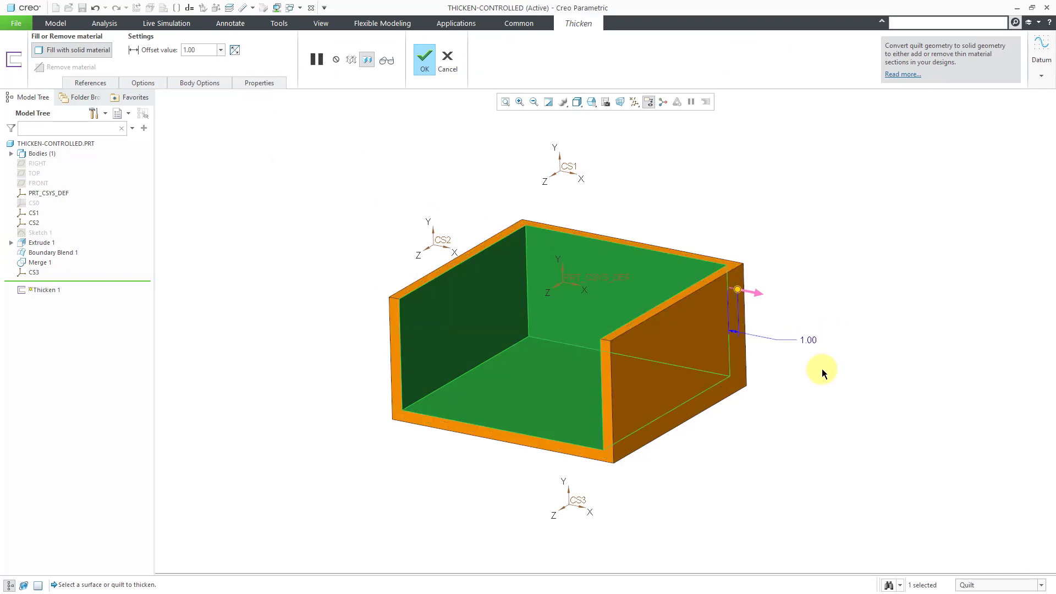
- Set the thickness of the box walls to 2
double_click(809, 339)
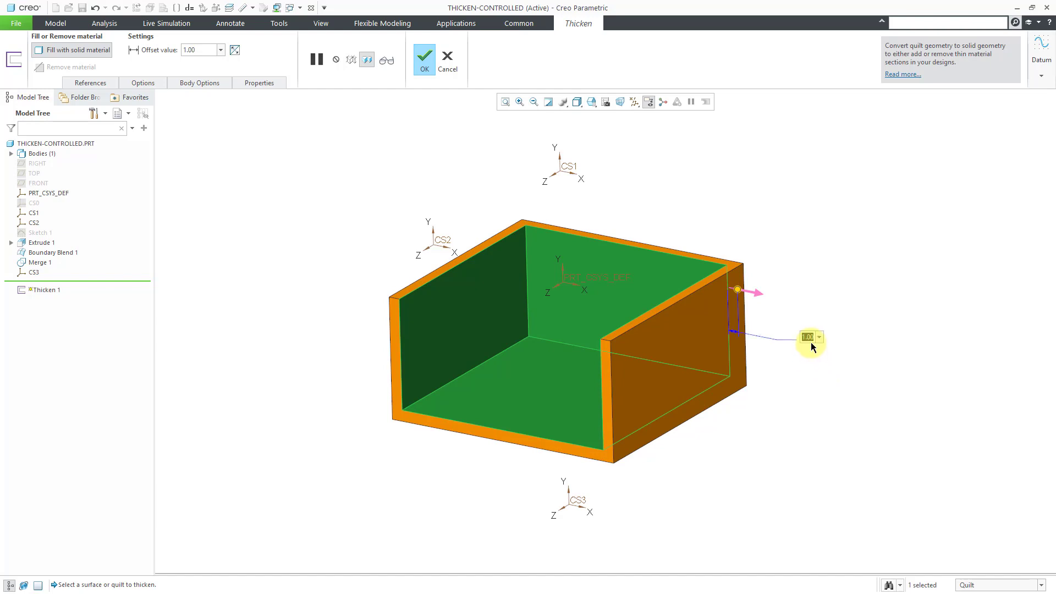
text(2)
key(Return)
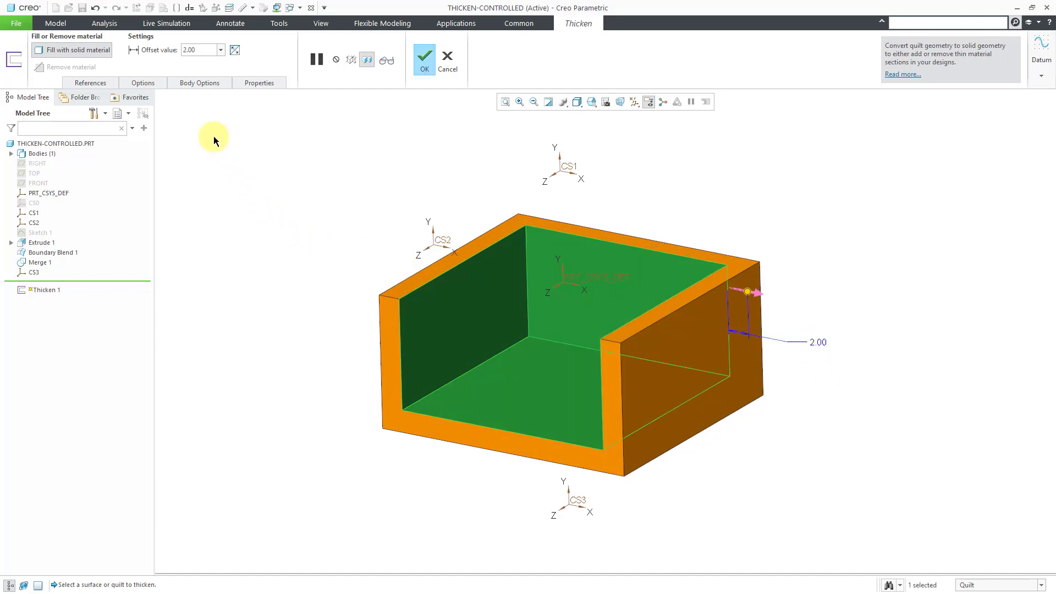
- Change the thickening to Controlled fit about PRT_CSYS_DEF with X, Y and Z translation allowed, and inspect the box walls
click(143, 82)
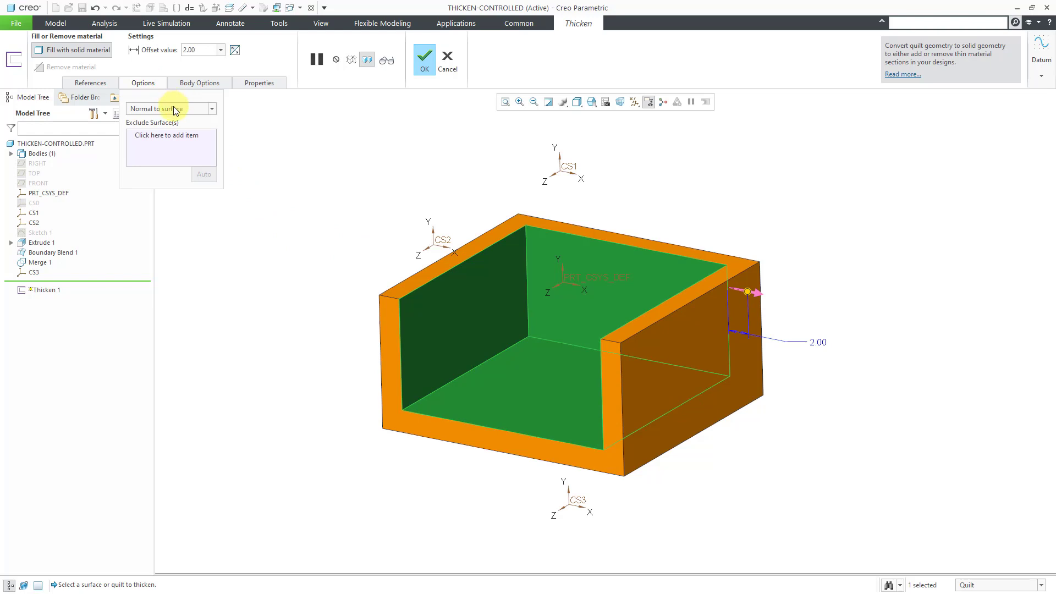
click(173, 110)
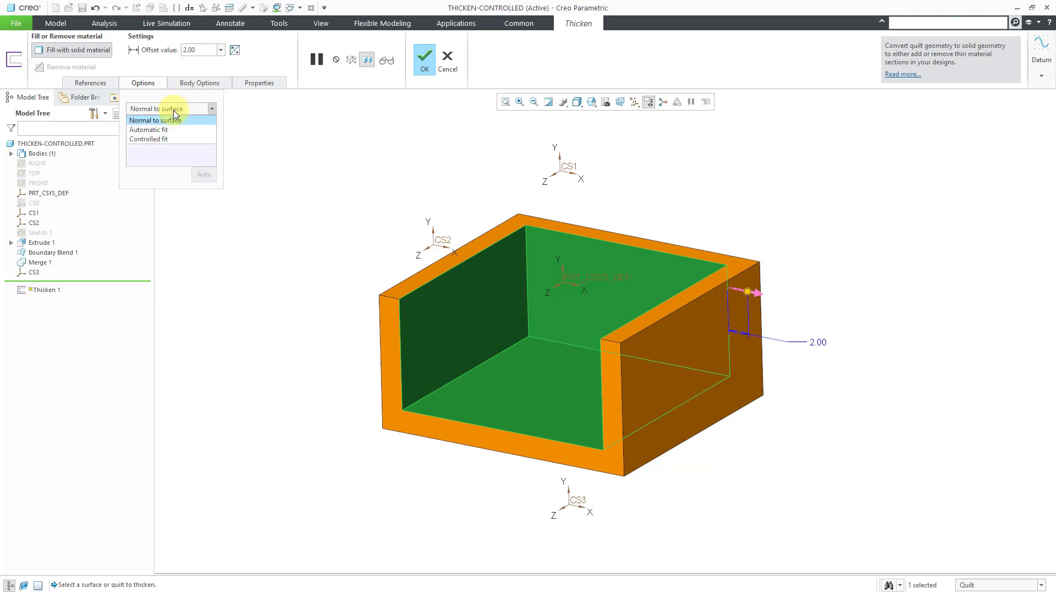
click(171, 139)
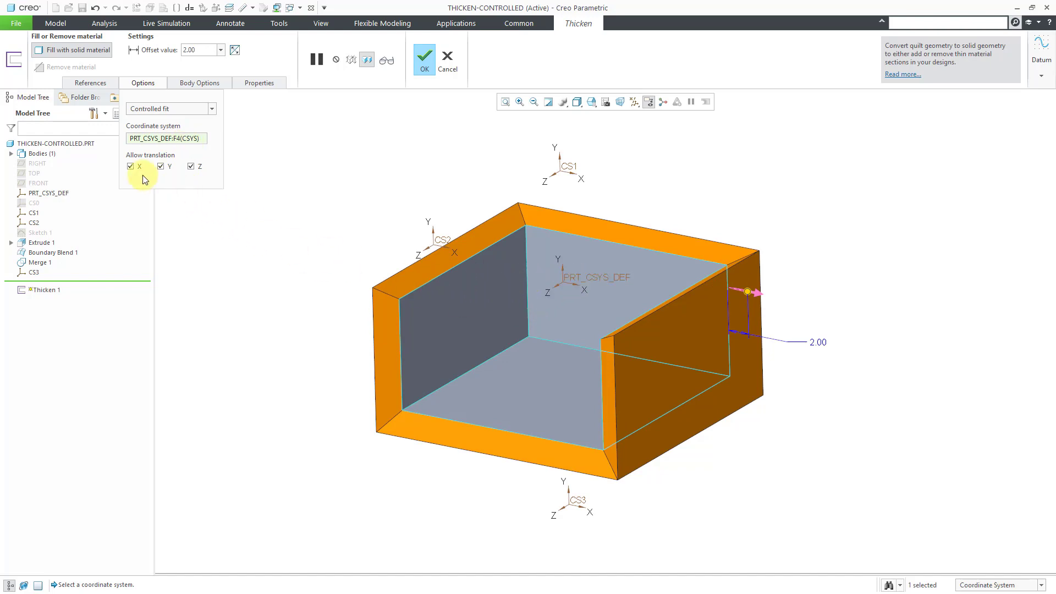
mouse_move(444, 235)
middle_down()
mouse_move(457, 224)
mouse_move(484, 237)
mouse_move(484, 223)
mouse_move(431, 238)
middle_up()
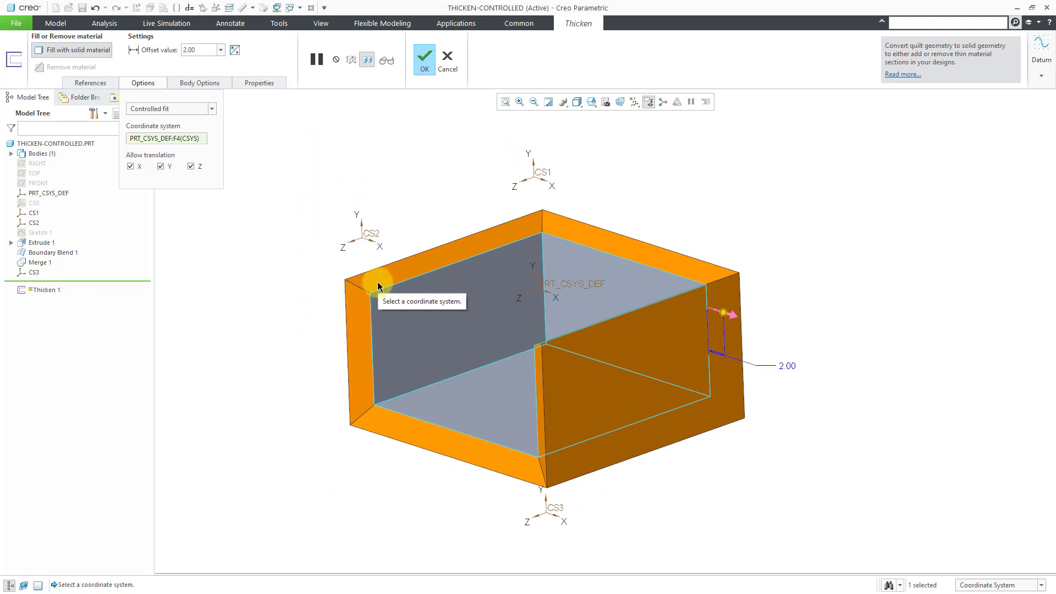
mouse_move(372, 285)
middle_down()
mouse_move(396, 266)
mouse_move(446, 276)
mouse_move(382, 292)
mouse_move(393, 289)
mouse_move(384, 282)
middle_up()
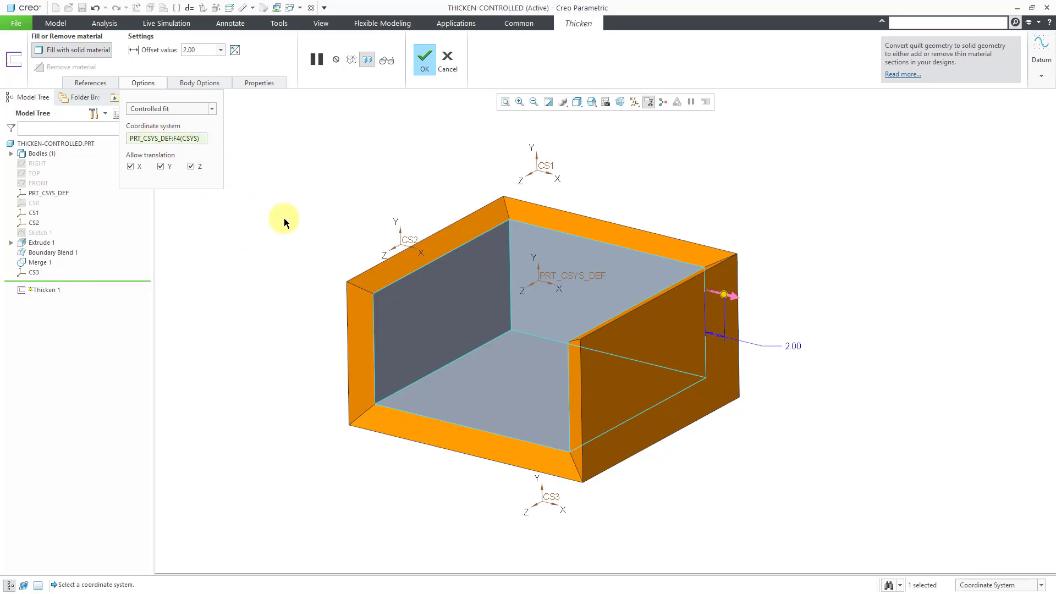
mouse_move(379, 219)
middle_down()
mouse_move(365, 200)
mouse_move(377, 213)
middle_up()
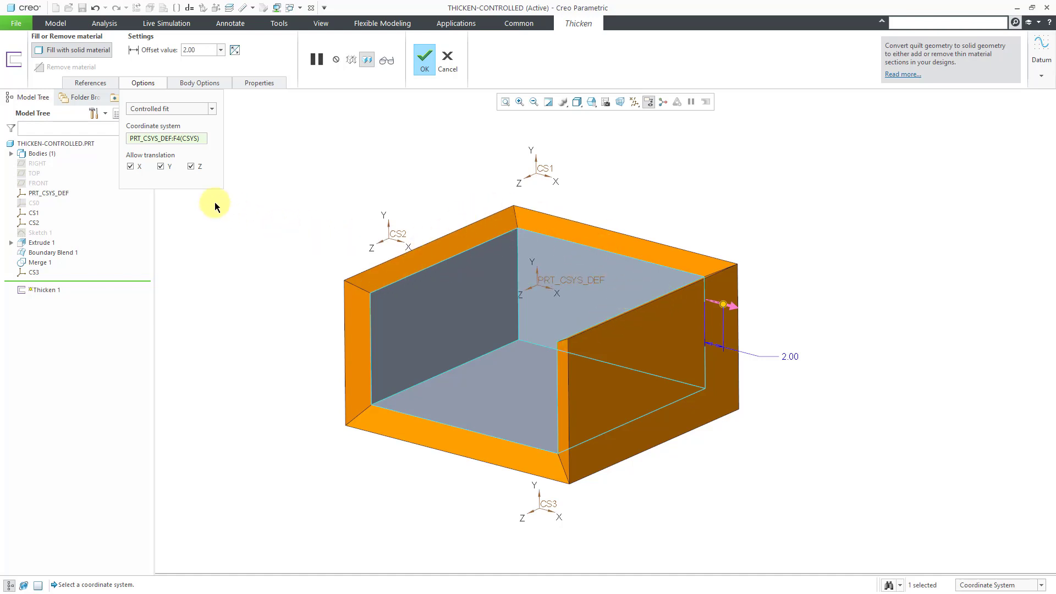
- Compare the PRT_CSYS_DEF controlled fit with translation allowed along X only, Y only and Z only
click(161, 166)
click(191, 166)
mouse_move(346, 262)
middle_down()
mouse_move(366, 248)
mouse_move(406, 250)
mouse_move(353, 254)
mouse_move(347, 266)
middle_up()
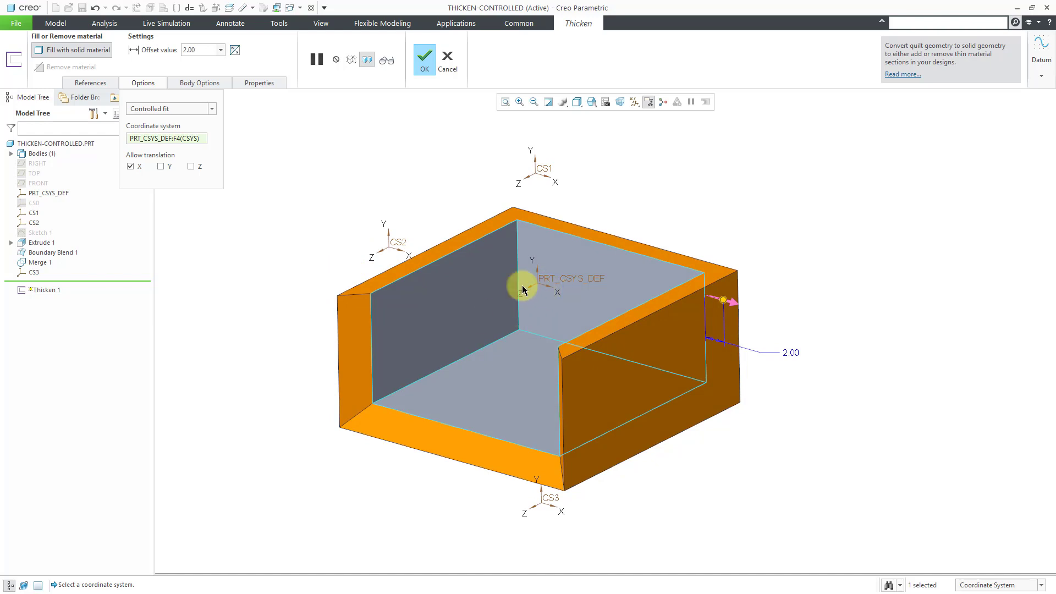
click(161, 166)
click(131, 166)
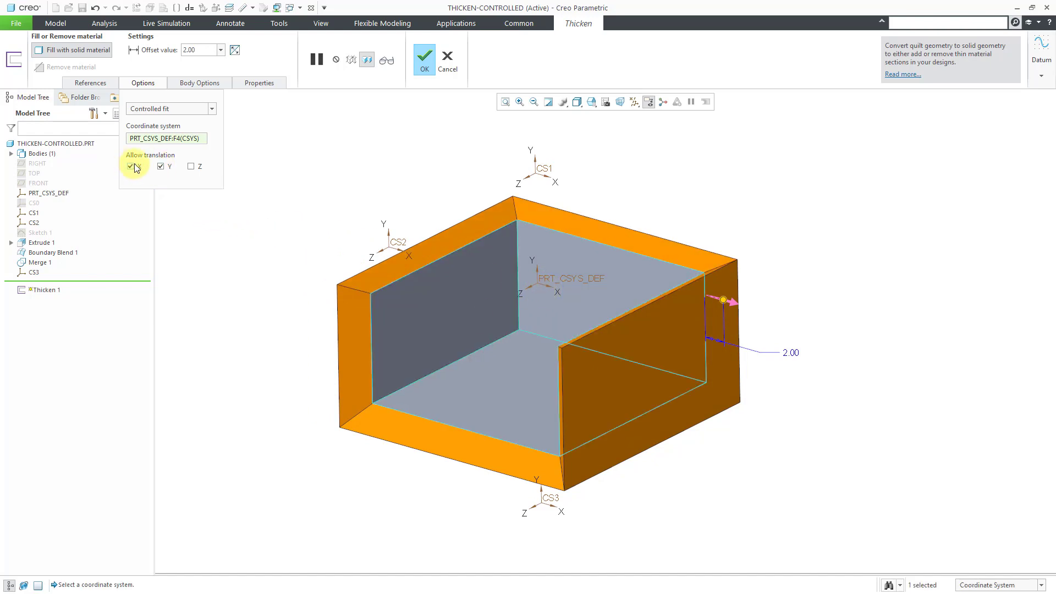
mouse_move(424, 298)
middle_down()
mouse_move(436, 270)
mouse_move(471, 277)
mouse_move(462, 265)
mouse_move(440, 284)
middle_up()
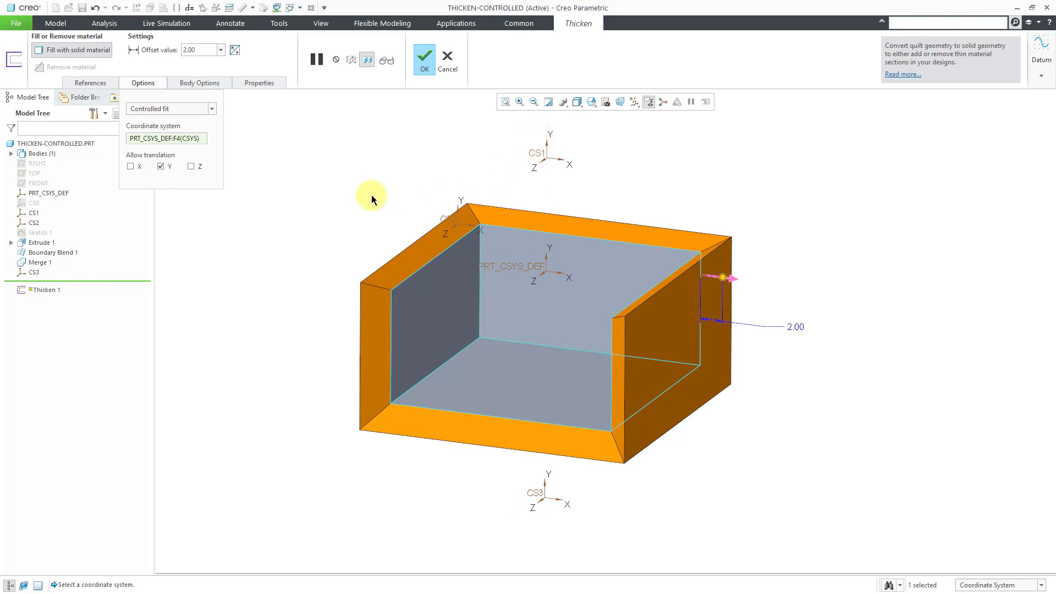
click(191, 166)
click(161, 166)
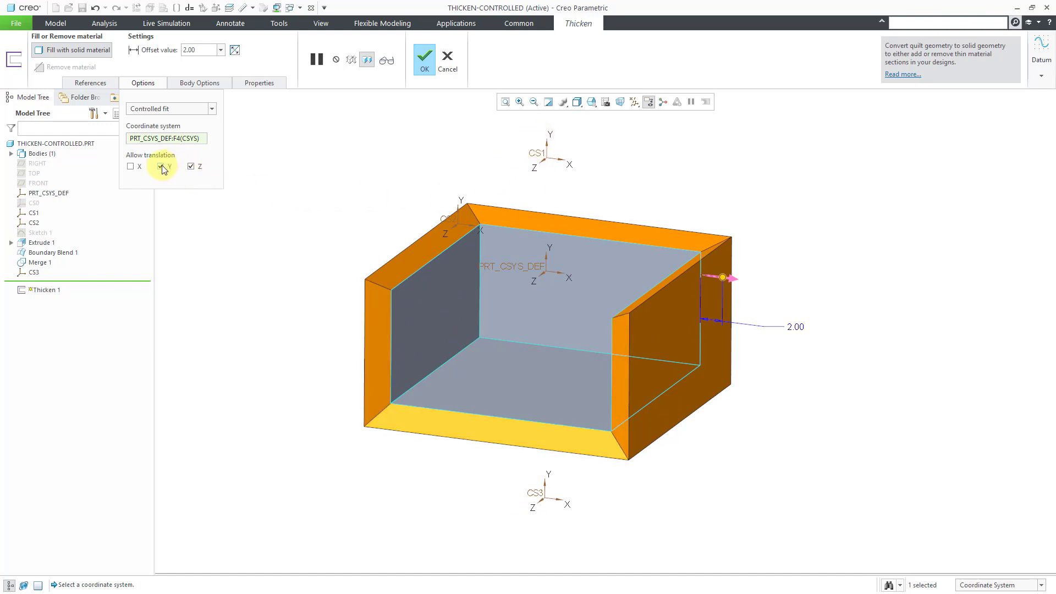
mouse_move(331, 255)
middle_down()
mouse_move(313, 249)
mouse_move(304, 273)
mouse_move(332, 250)
mouse_move(325, 268)
middle_up()
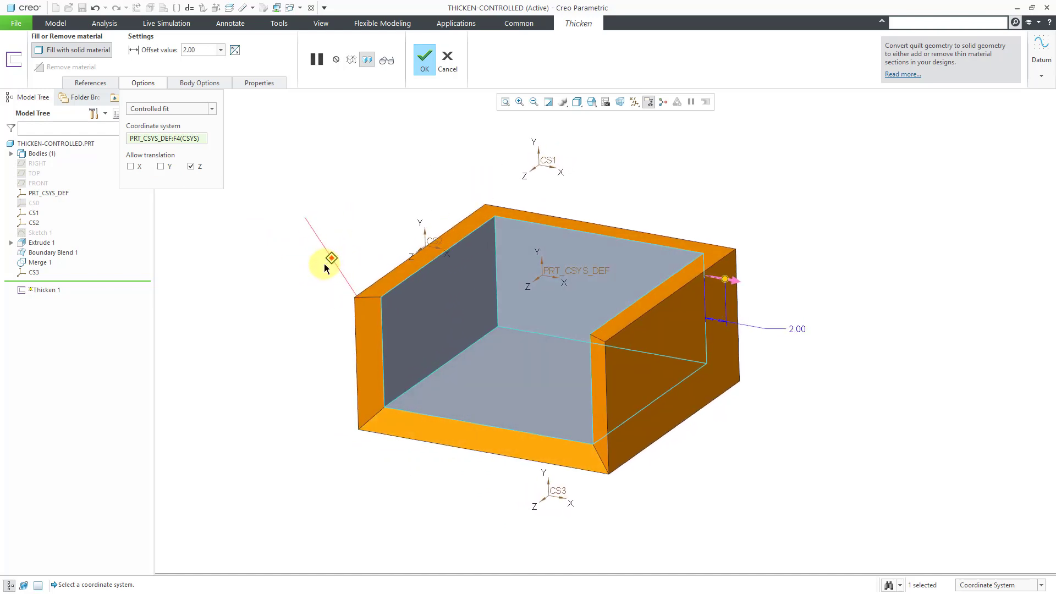
- Compare the PRT_CSYS_DEF controlled fit with translation allowed along X and Y, Y and Z, and X and Z
click(131, 167)
click(161, 167)
click(191, 167)
mouse_move(354, 282)
middle_down()
mouse_move(366, 281)
mouse_move(345, 290)
middle_up()
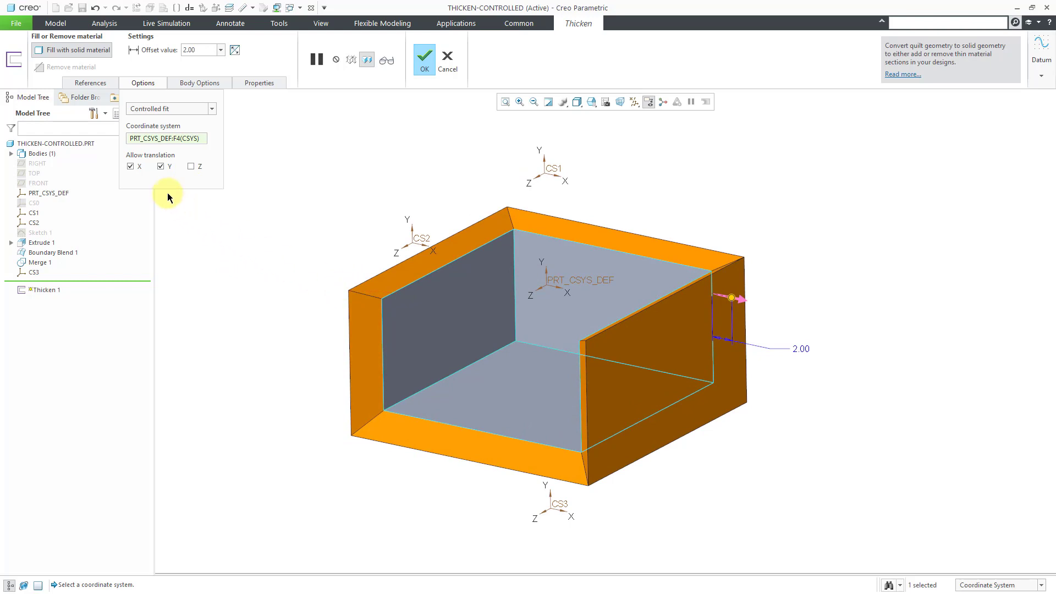
click(191, 166)
click(131, 167)
mouse_move(313, 246)
middle_down()
mouse_move(342, 246)
mouse_move(323, 243)
mouse_move(314, 262)
middle_up()
click(130, 167)
click(160, 167)
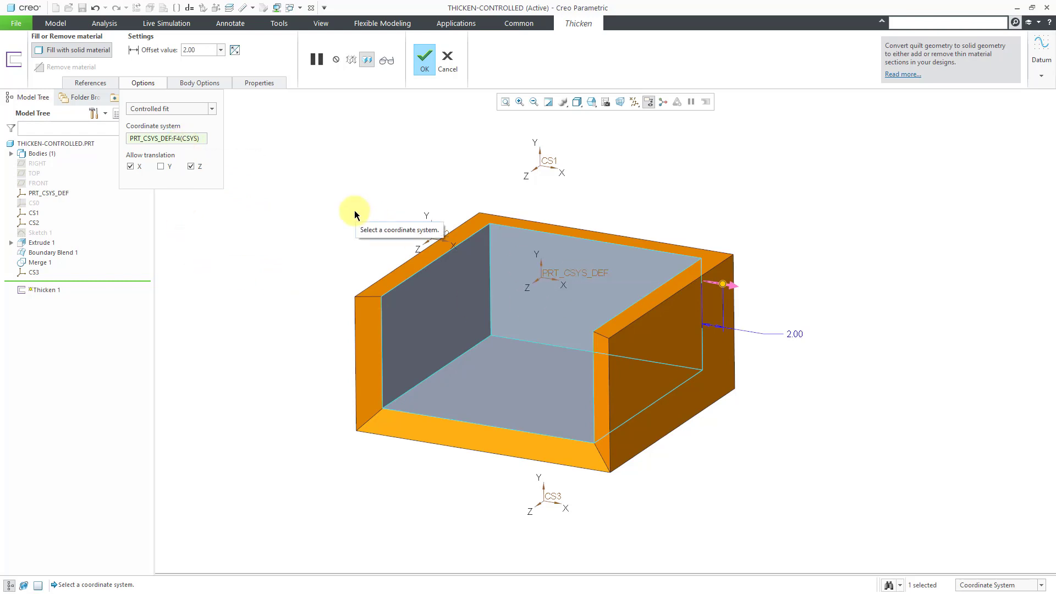
- Set CS1 as the fit's coordinate system and compare translation along all three axes, X only, Y only and Z only
click(547, 165)
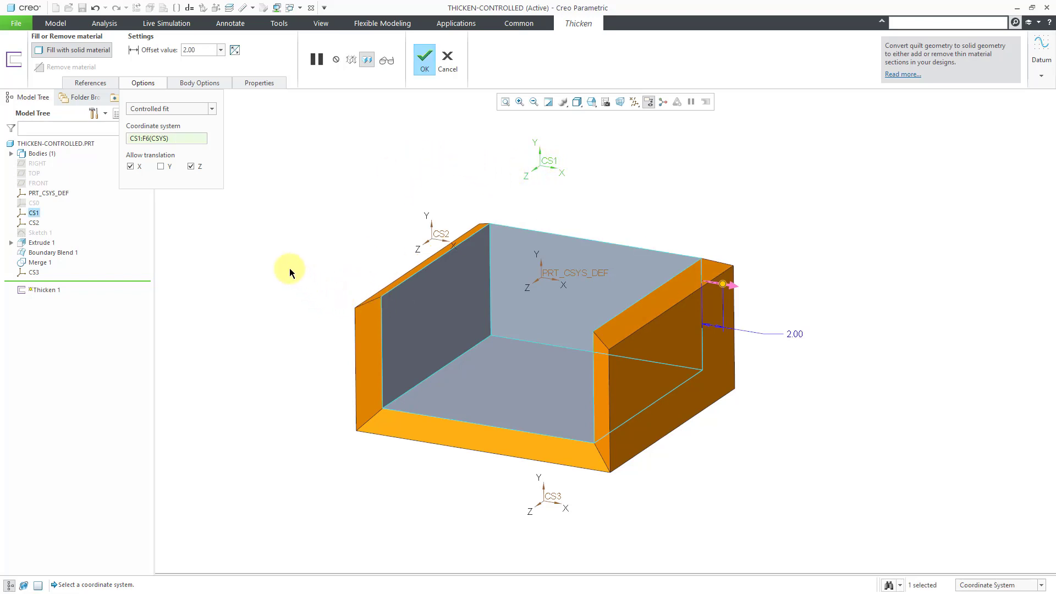
click(161, 167)
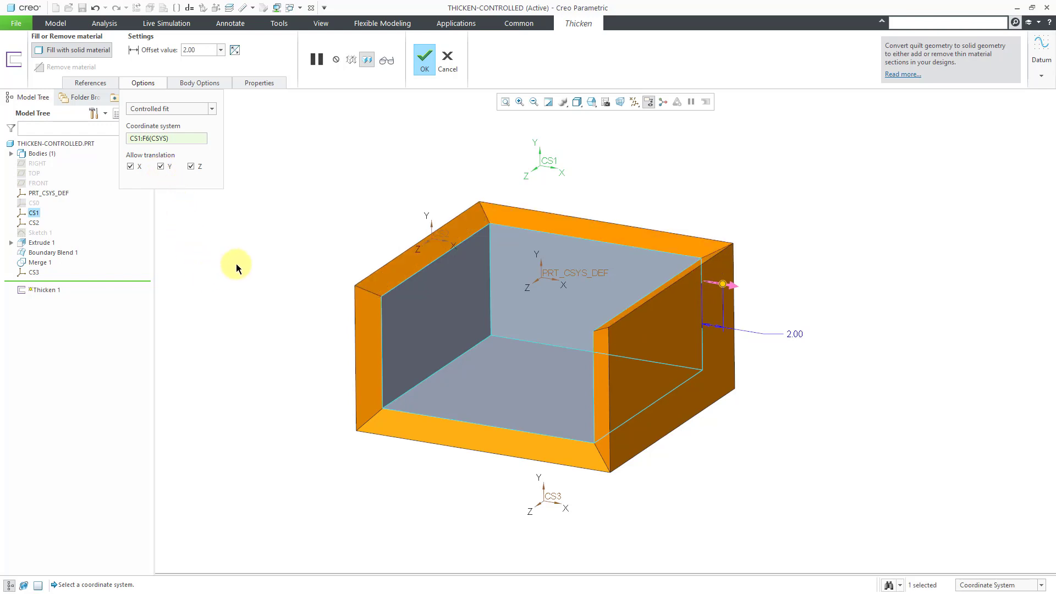
click(161, 166)
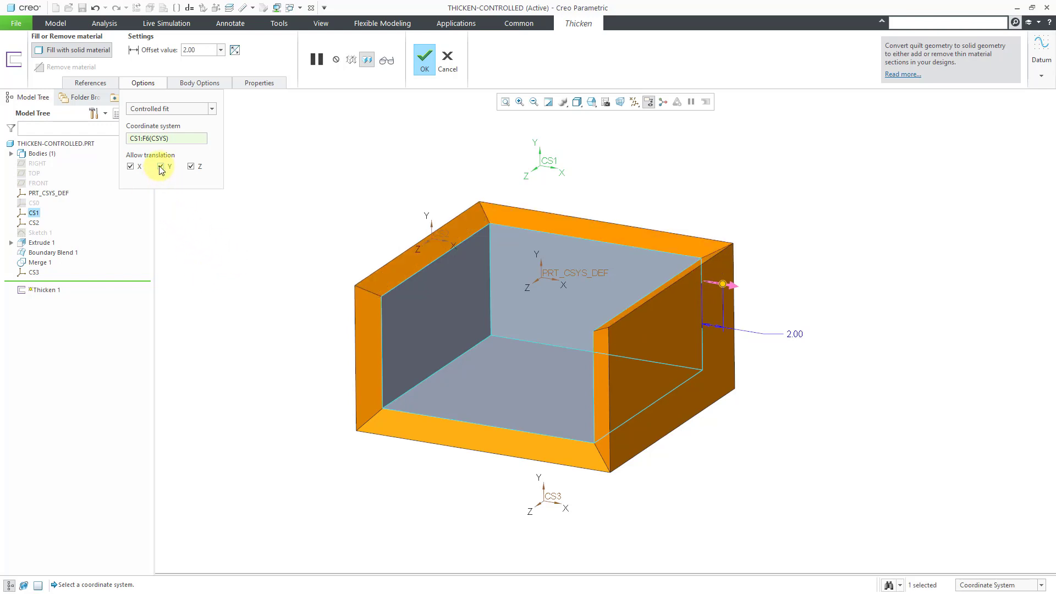
click(190, 167)
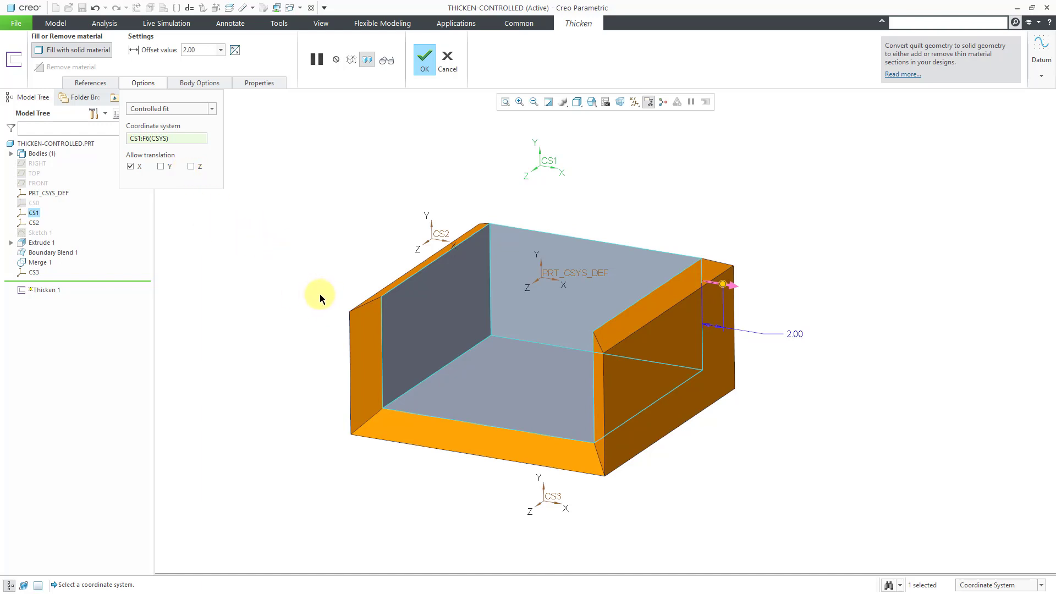
click(161, 166)
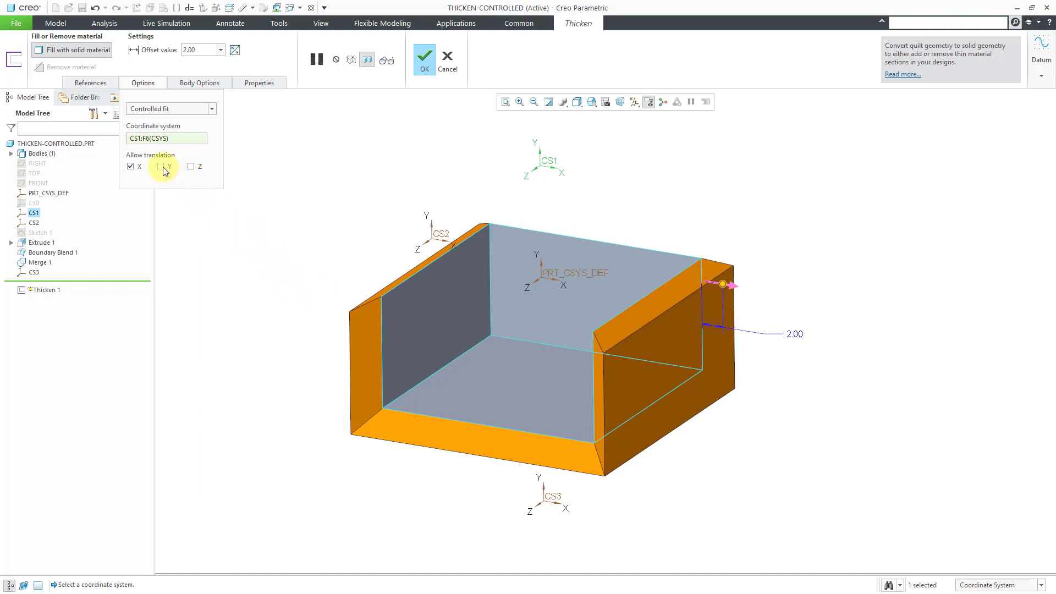
click(131, 167)
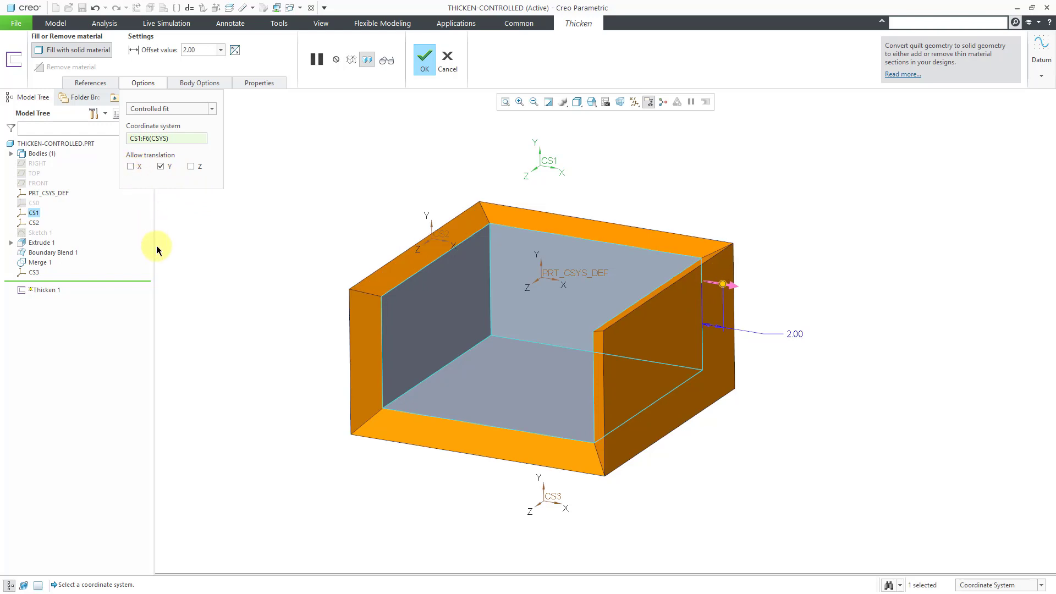
click(192, 167)
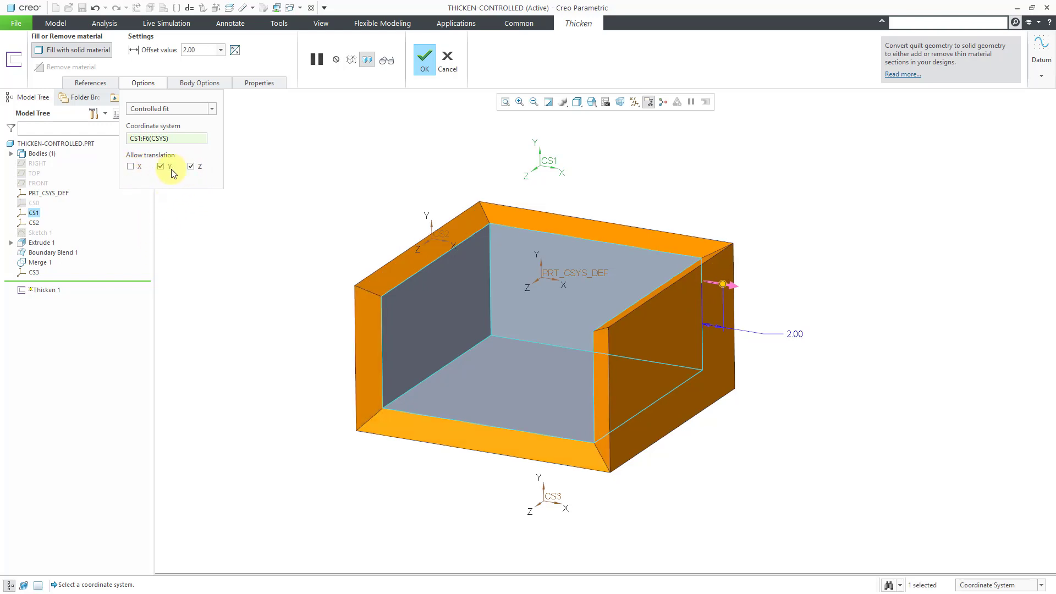
click(160, 166)
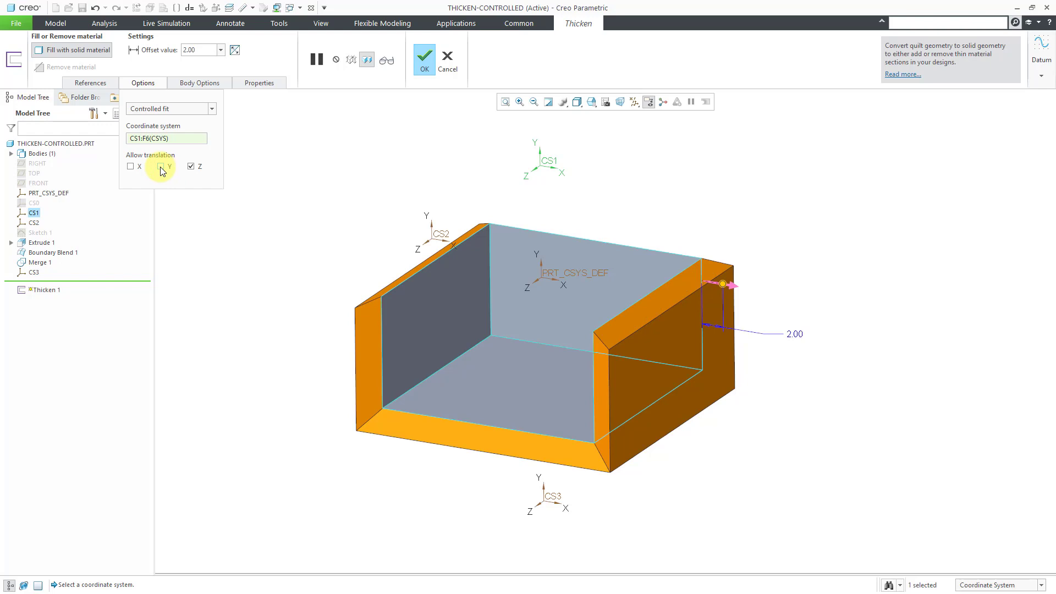
- Compare the CS1 controlled fit with translation allowed along pairs of axes, including Y and Z, and X and Z
click(131, 166)
click(160, 166)
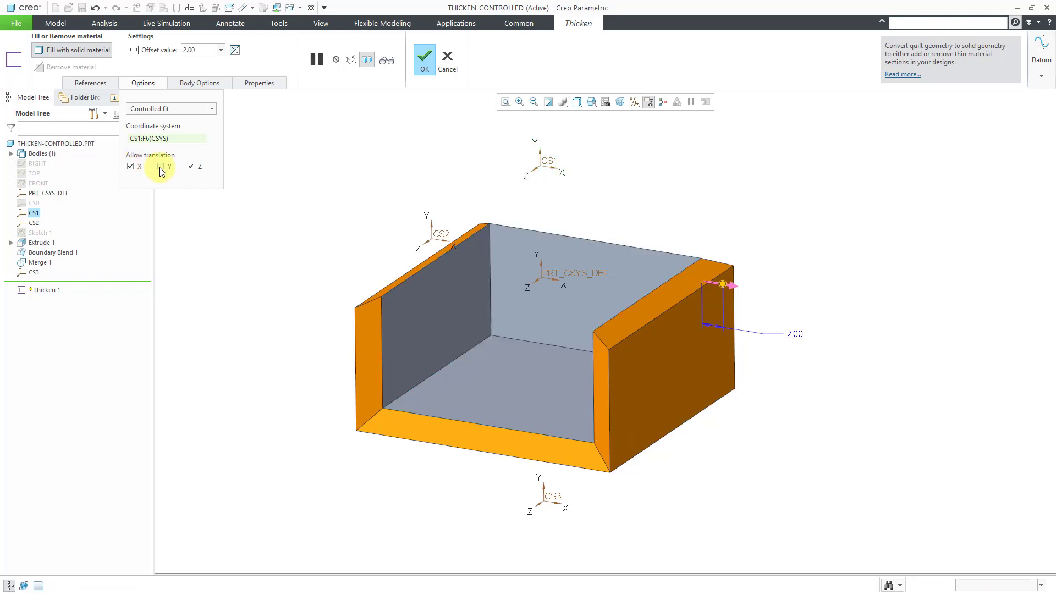
click(190, 166)
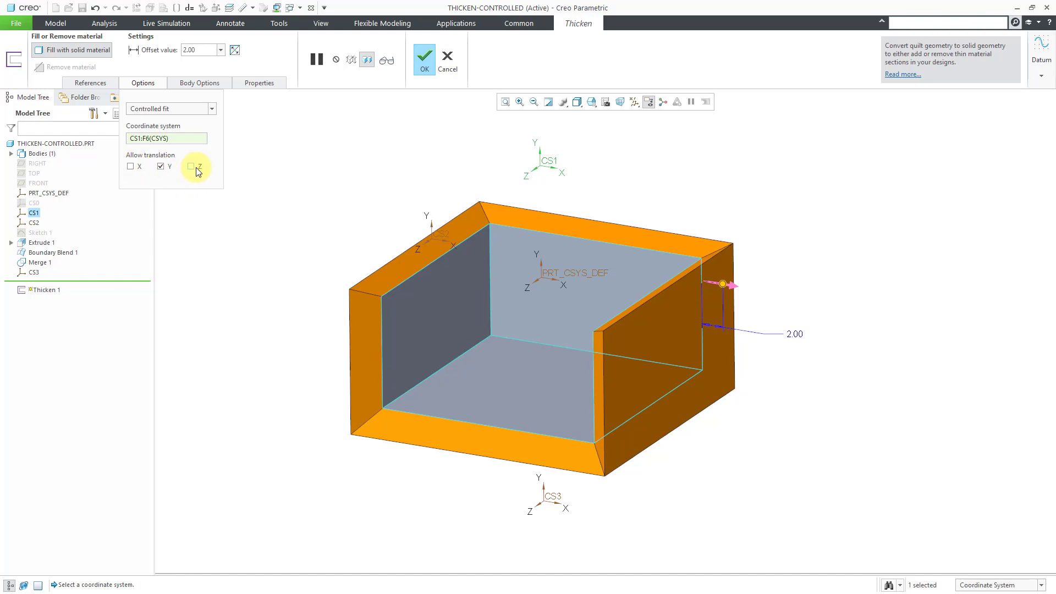
click(191, 166)
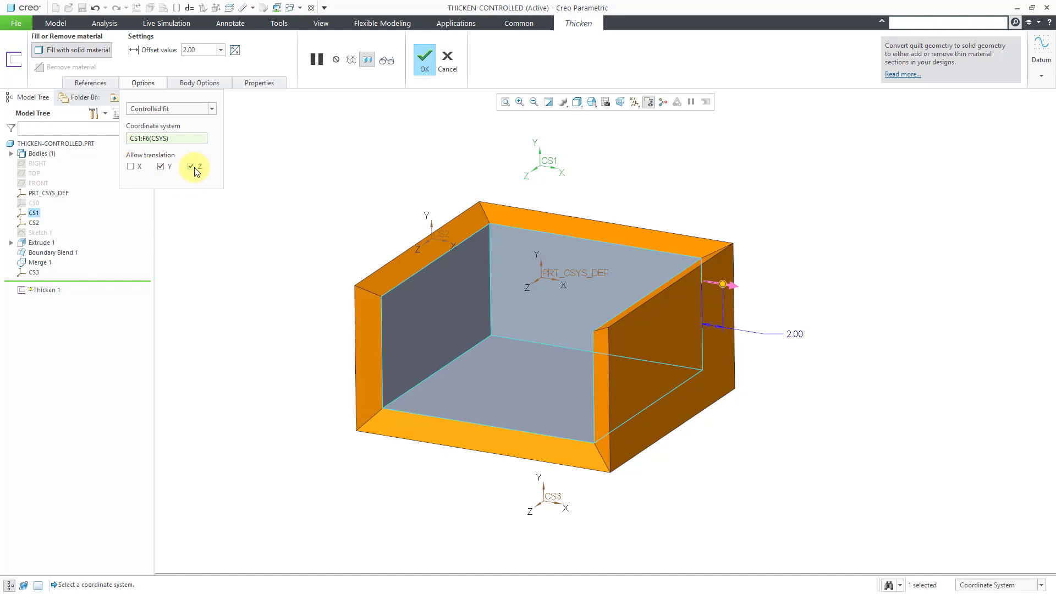
click(161, 167)
middle_drag(419, 242, 365, 233)
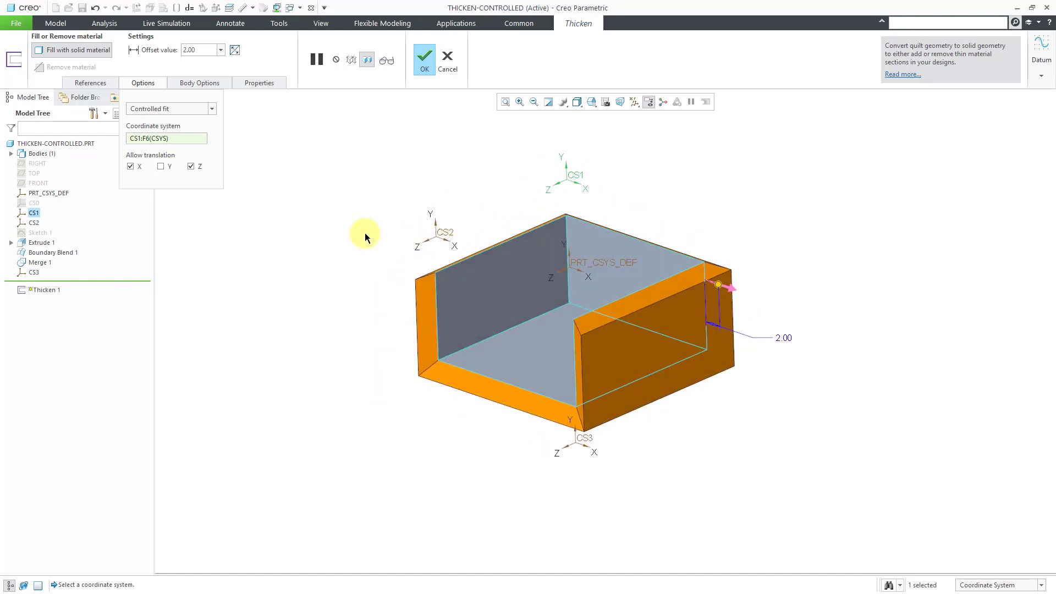
- Set CS2 as the fit's coordinate system and compare translation along all three axes, X and Z, X only, and X and Y
click(446, 235)
click(161, 166)
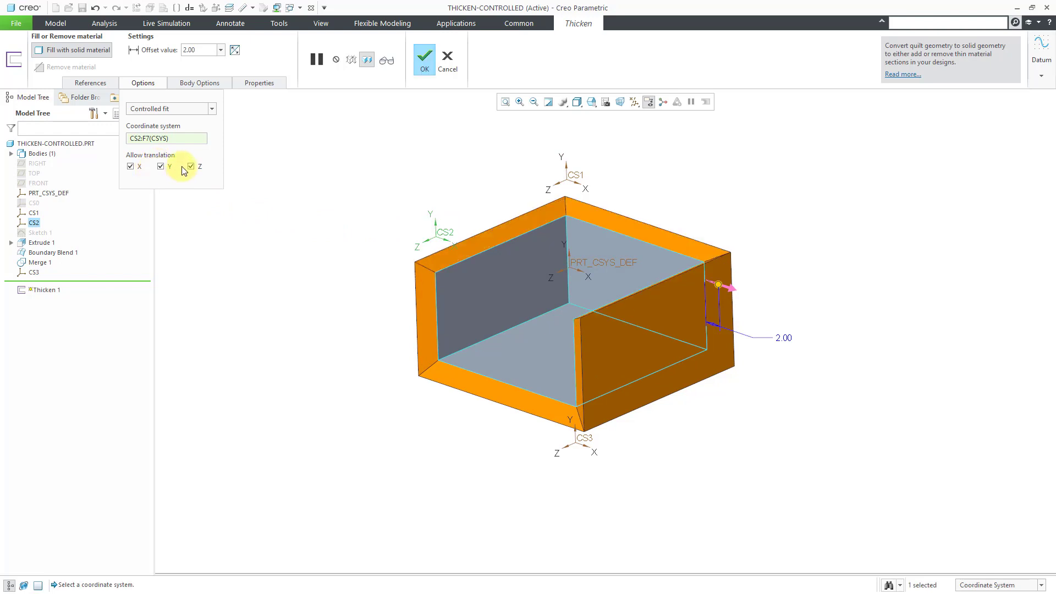
click(161, 167)
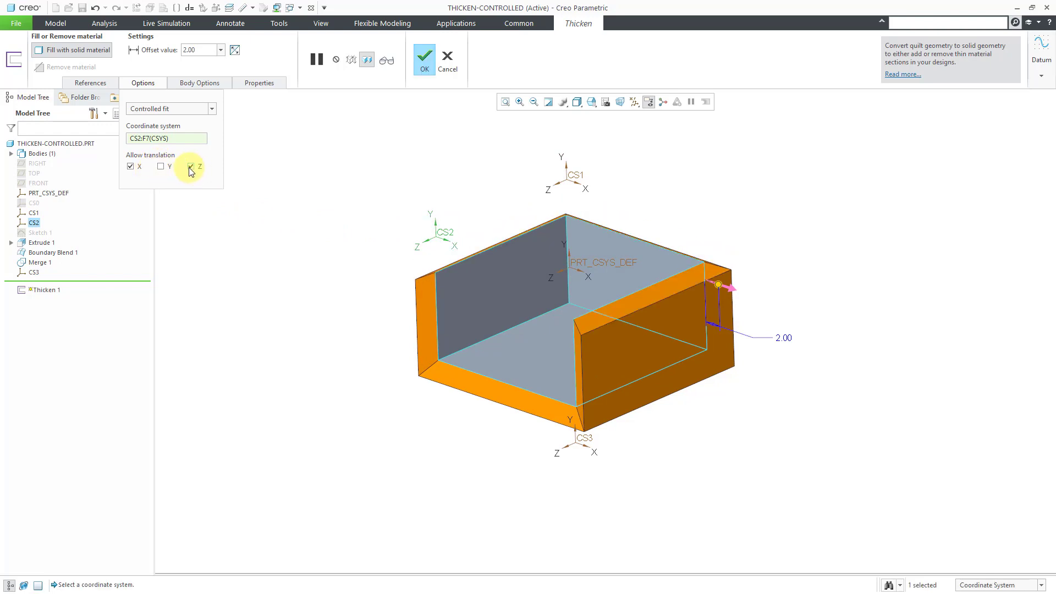
click(190, 166)
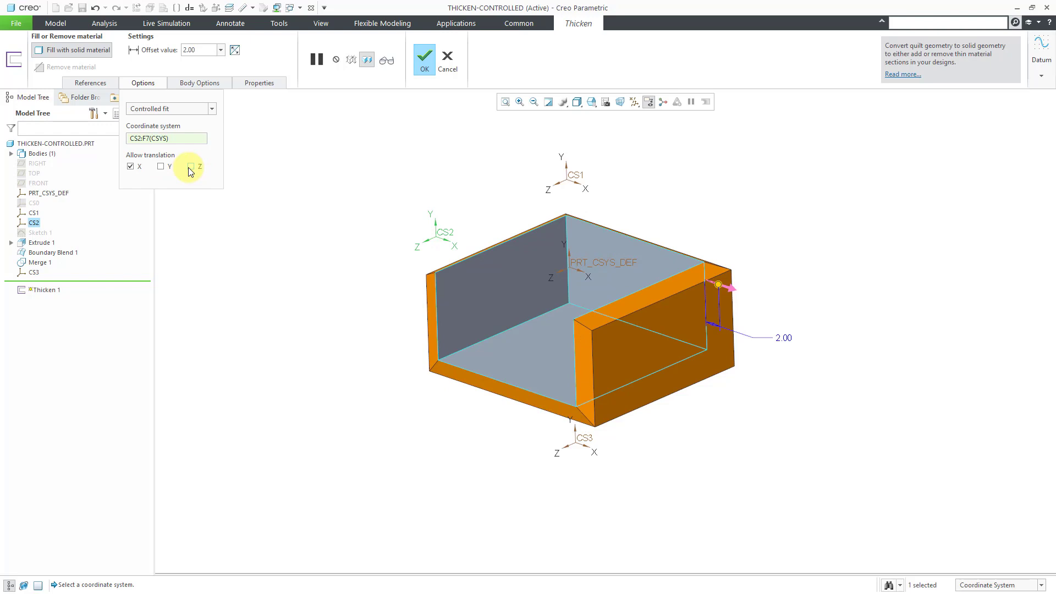
click(161, 167)
click(130, 166)
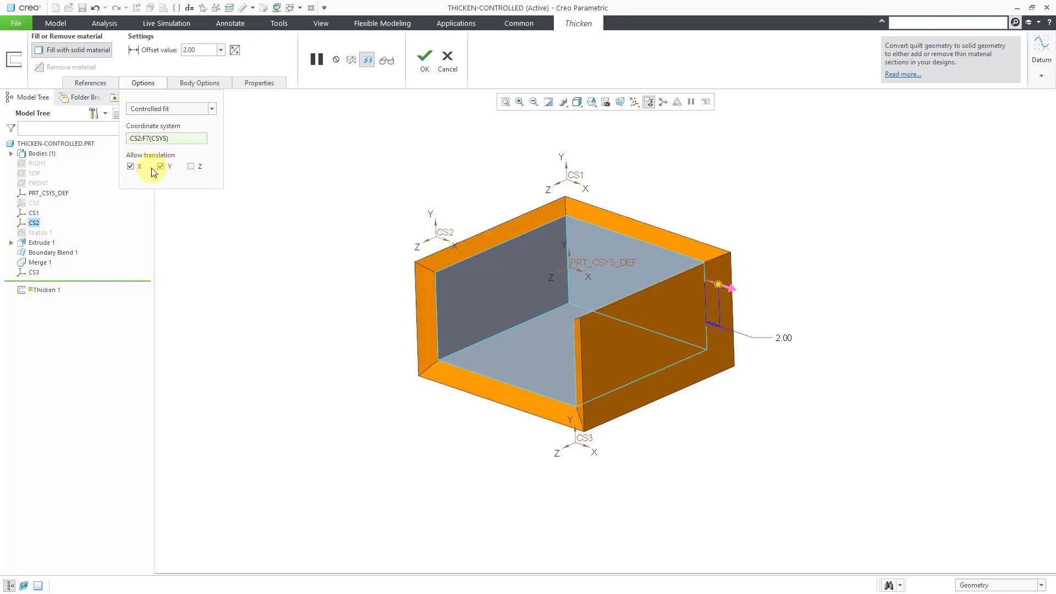
- Allow translation along X, Y and Z for the CS2 fit, and return the thickening to Normal to surface
click(191, 166)
click(160, 166)
click(161, 166)
click(130, 166)
click(174, 108)
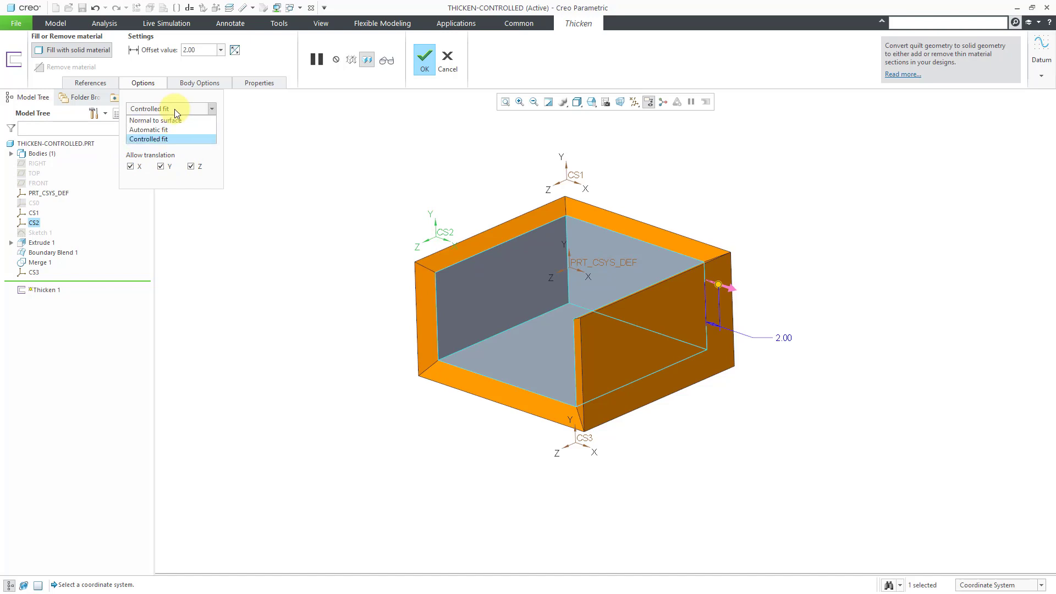
click(173, 120)
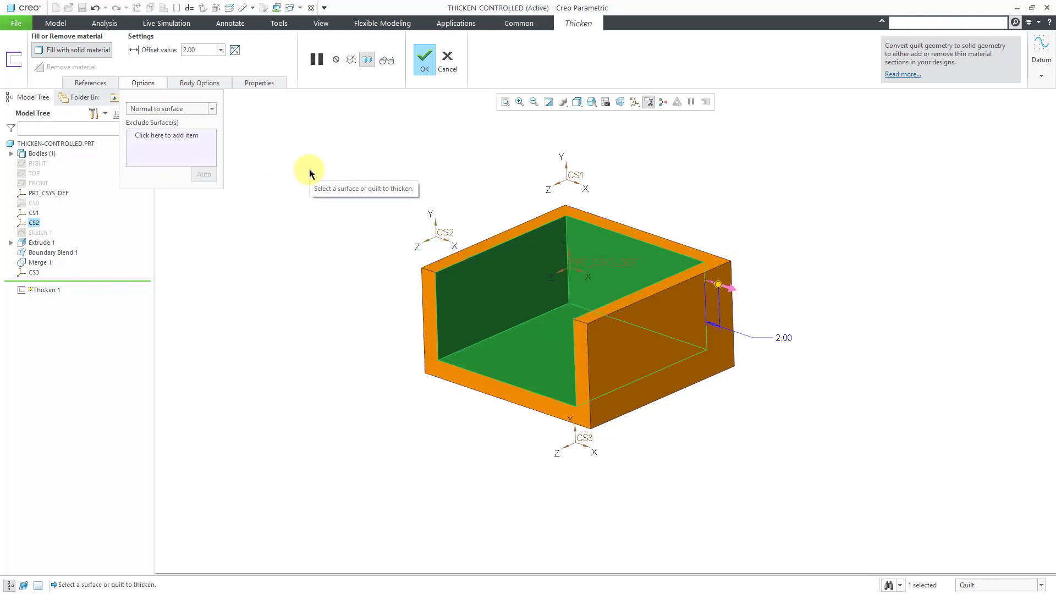